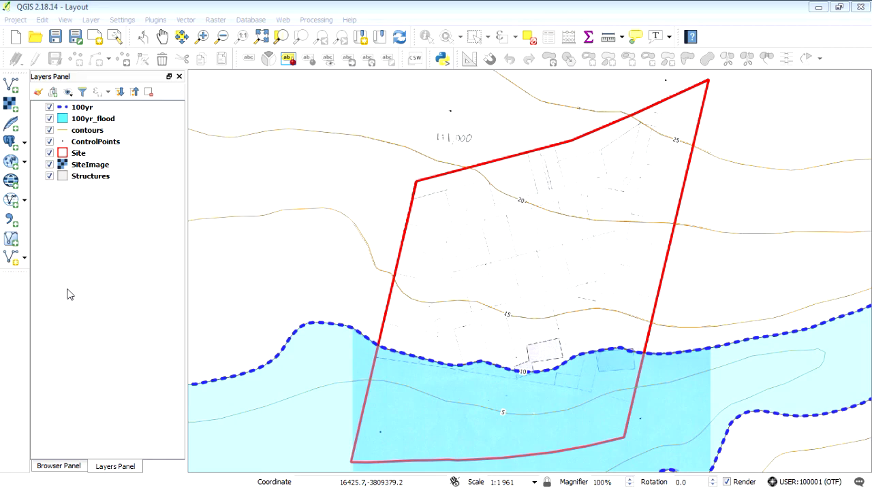
- Set up a new line shapefile layer in the project CRS with a text field called Name, length 80
click(10, 262)
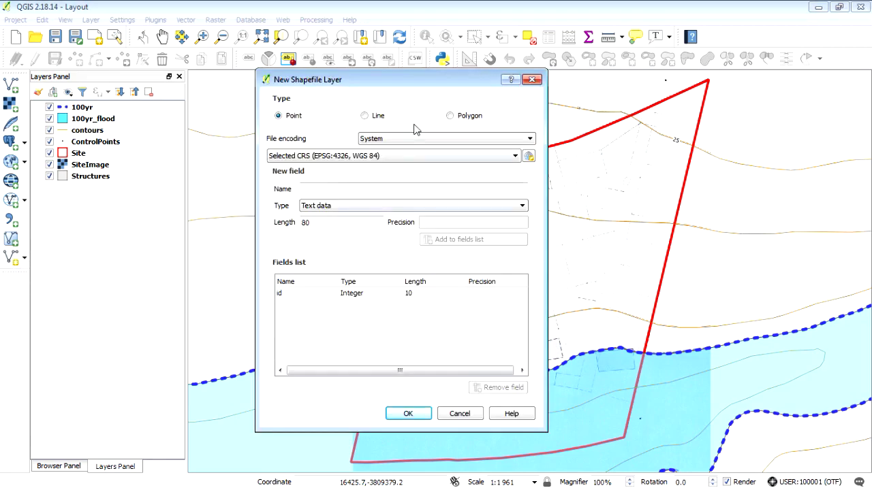
click(367, 116)
click(458, 158)
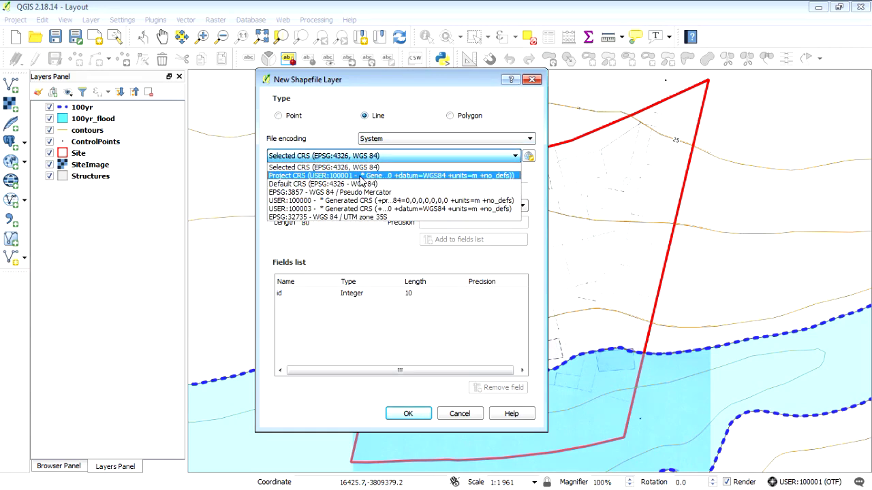
click(362, 176)
click(338, 191)
text(Name)
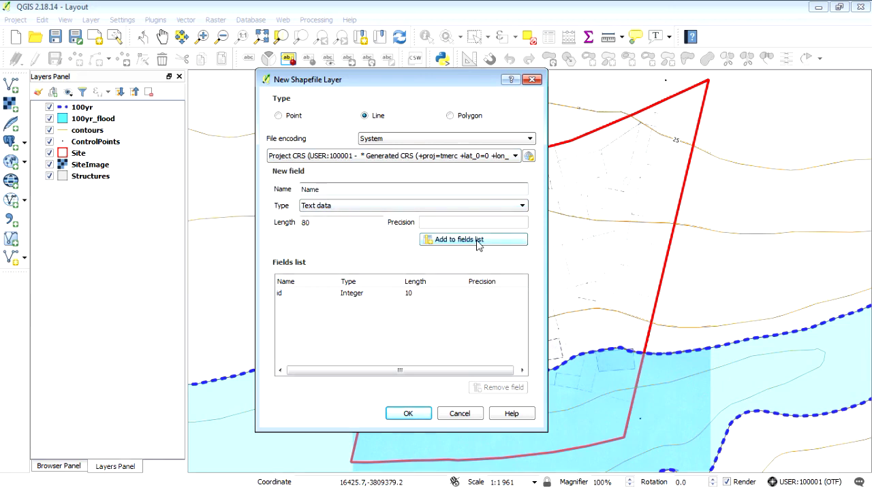
click(478, 242)
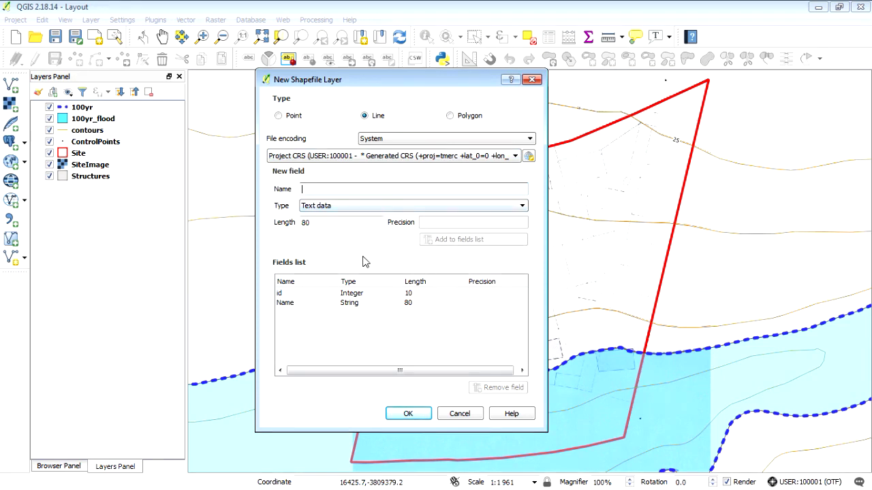
- Save the new shapefile layer as Layout in the Working folder
click(408, 413)
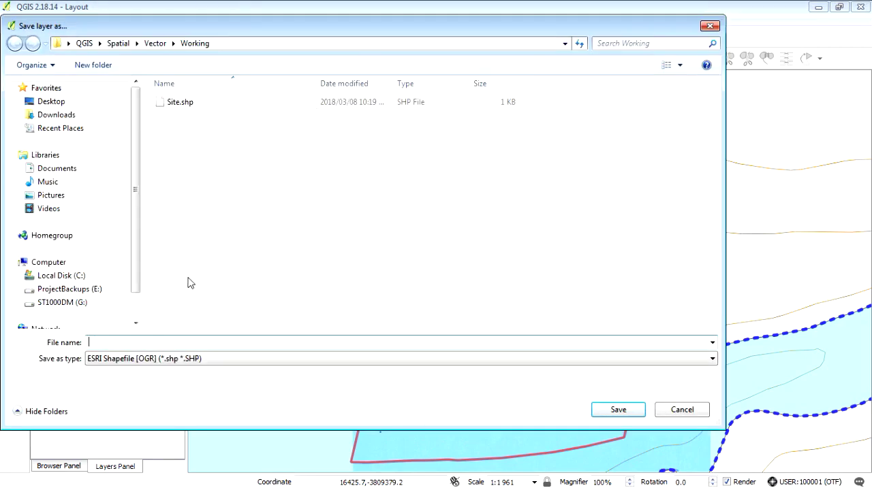
text(Layout)
click(606, 413)
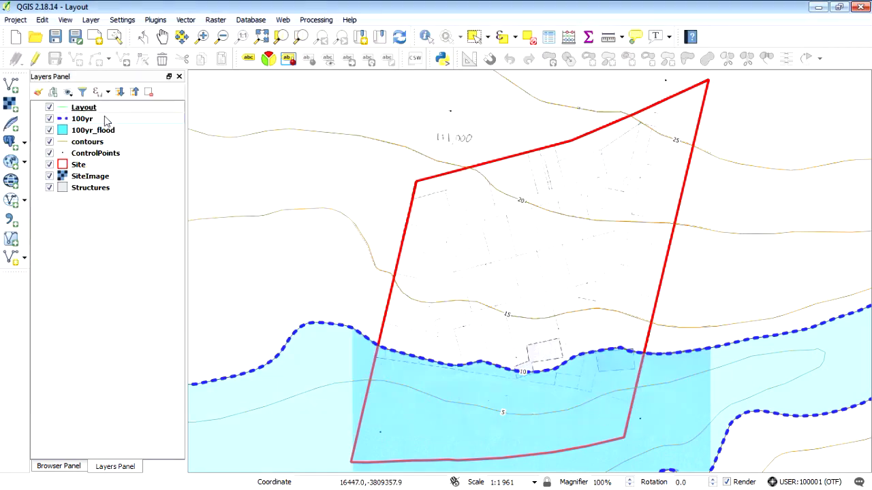
- Check the fields in the Layout layer's attribute table
right_click(105, 108)
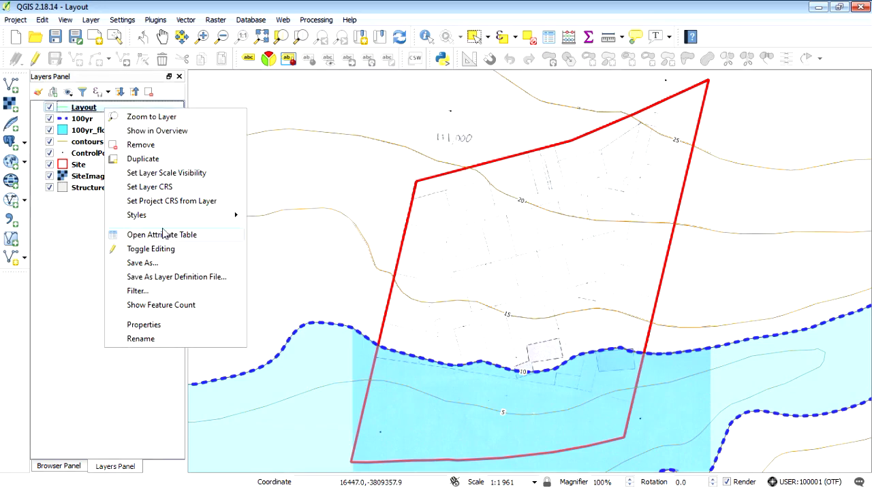
click(164, 235)
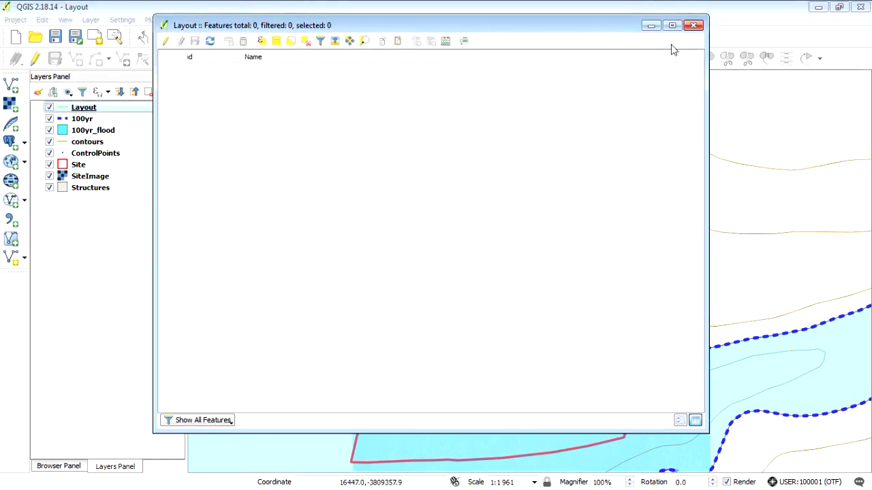
click(693, 26)
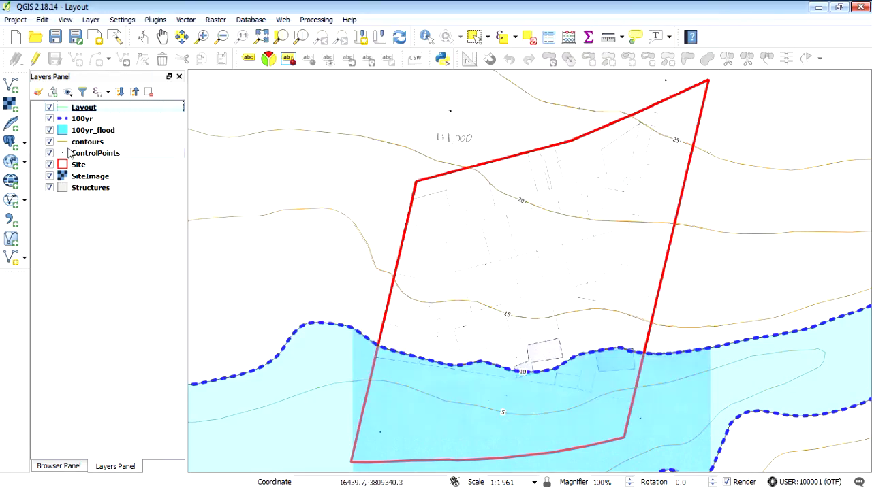
- Change the Layout layer's line colour to dark blue and apply the style
right_click(117, 109)
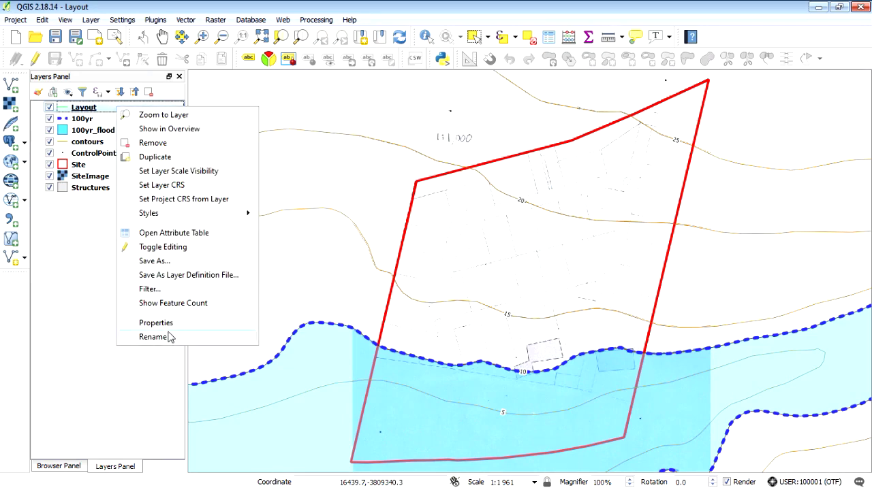
click(176, 324)
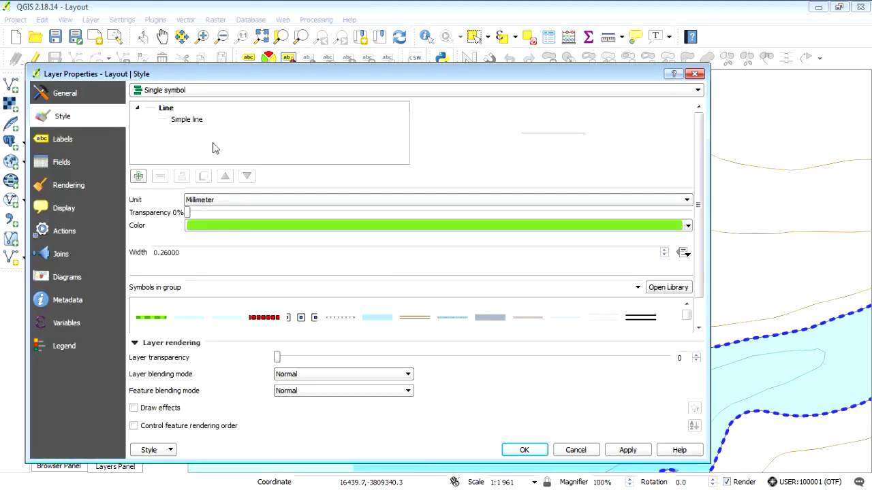
click(239, 228)
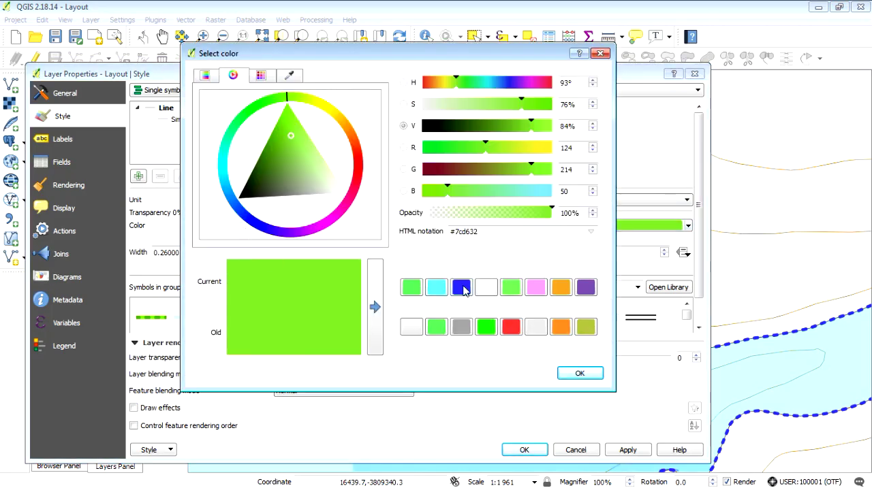
click(463, 286)
click(572, 372)
click(627, 450)
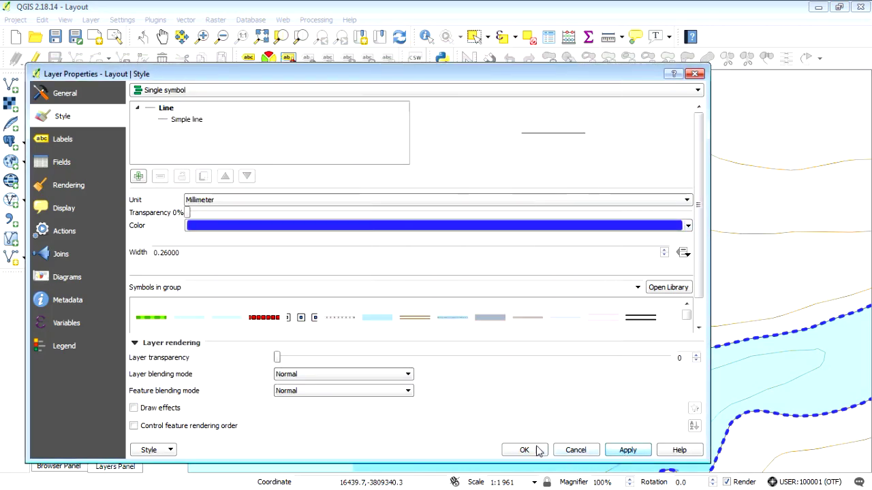
click(525, 450)
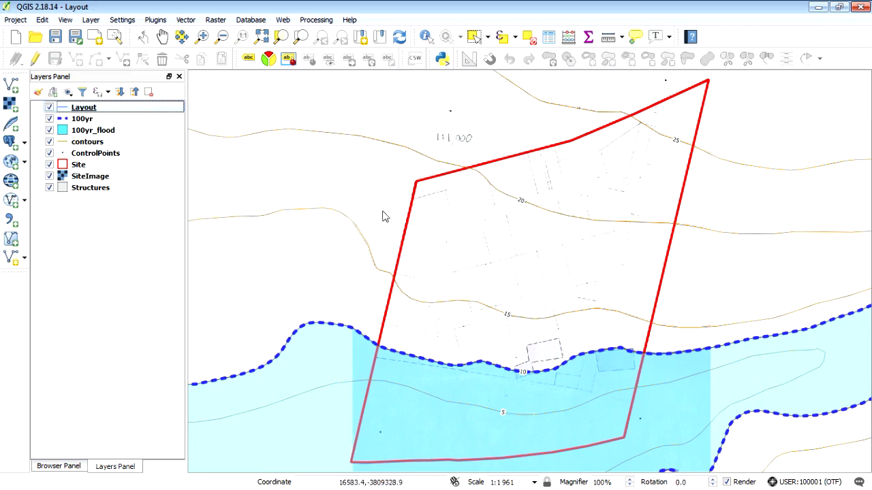
- Toggle the SiteImage layer's visibility to compare the map with and without the scanned plan
click(49, 176)
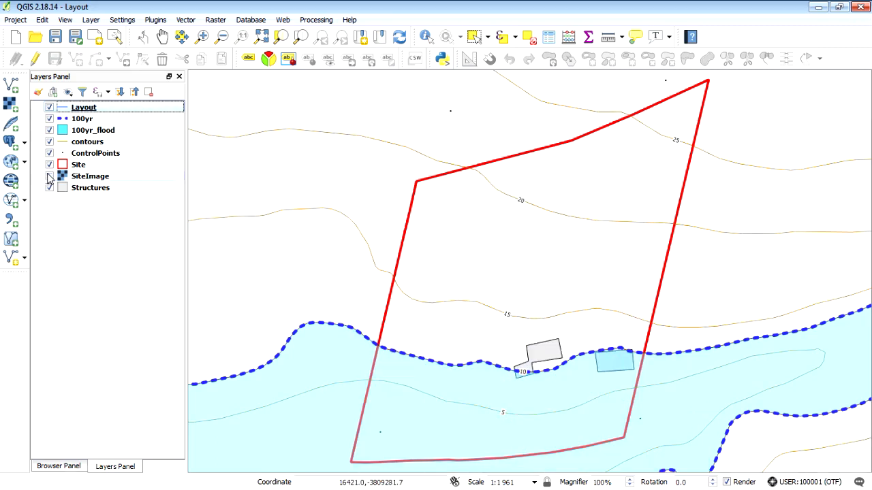
click(49, 176)
click(49, 176)
click(49, 177)
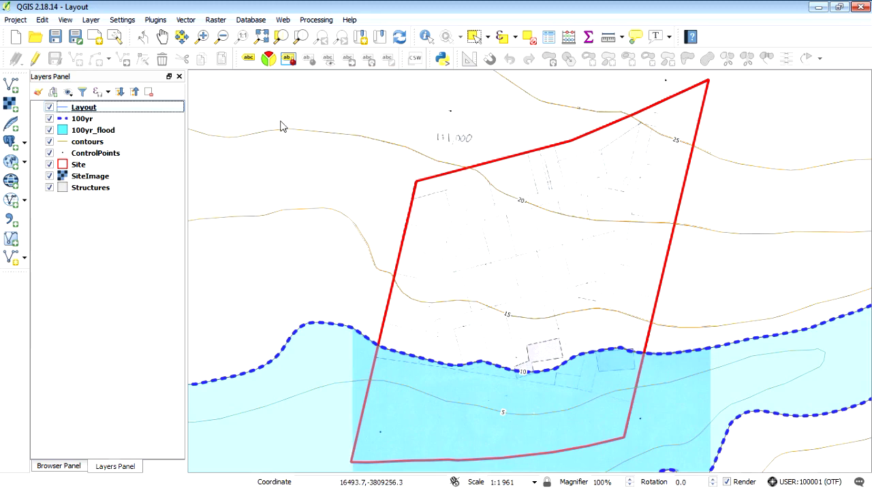
- Search the available plugins for "cad" and review the QAD, CADDigitize and CadTools entries
click(155, 21)
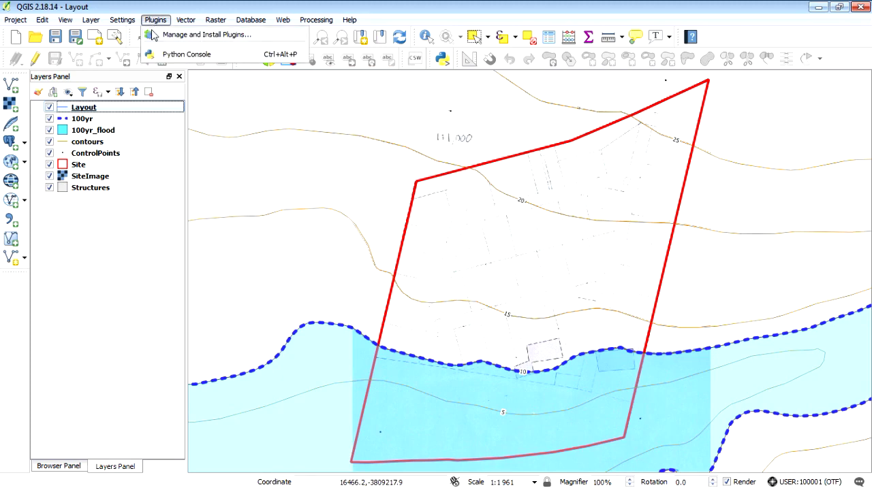
click(195, 34)
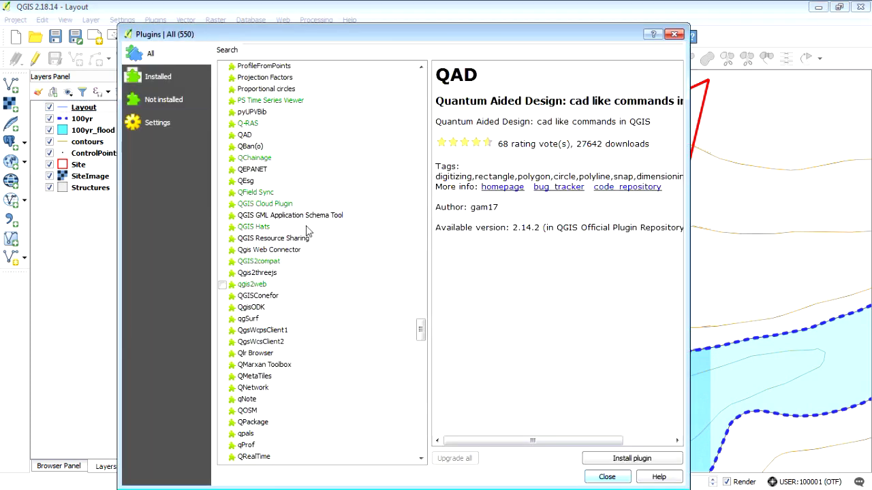
click(277, 49)
text(cad)
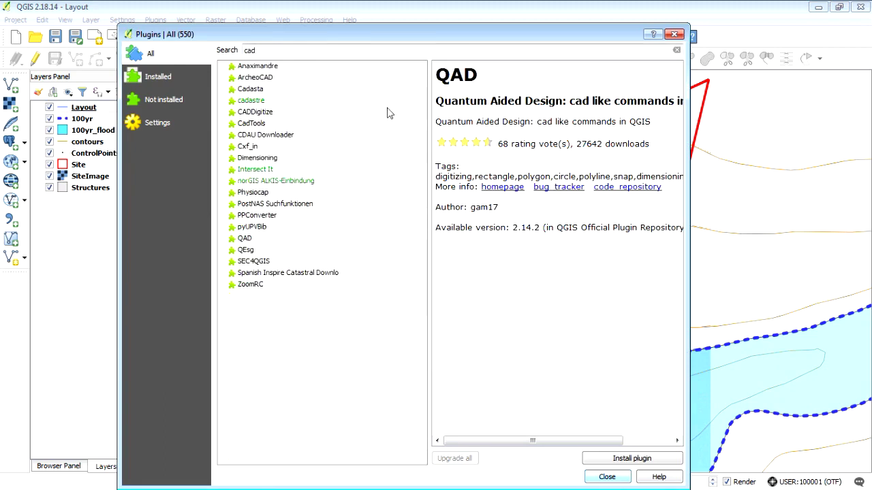
click(270, 244)
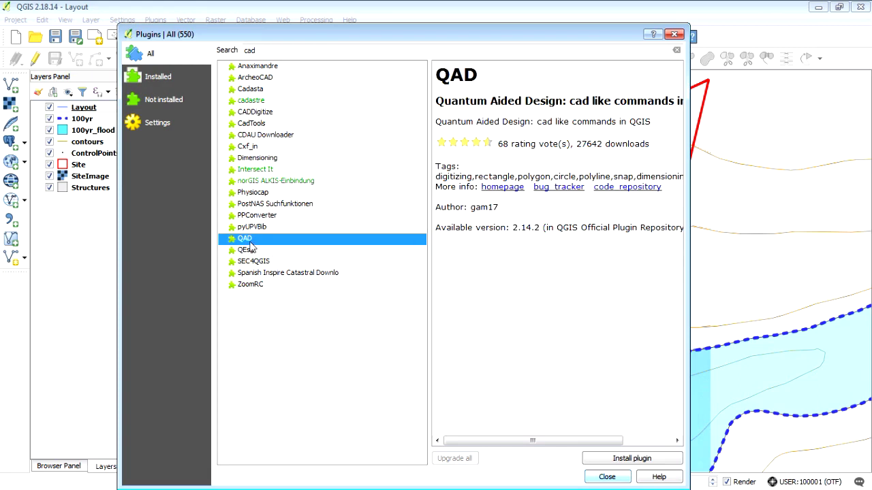
click(280, 112)
click(283, 124)
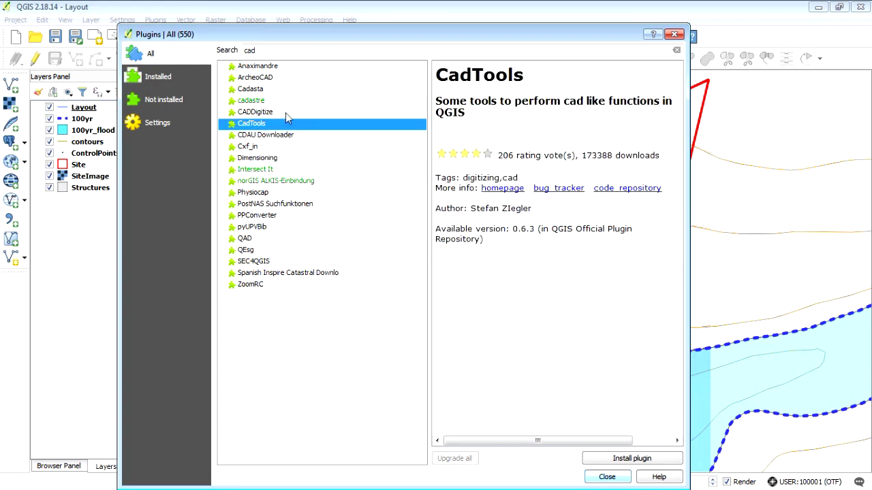
- Install the QAD plugin and hide its QAD - Dimensioning toolbar
click(256, 240)
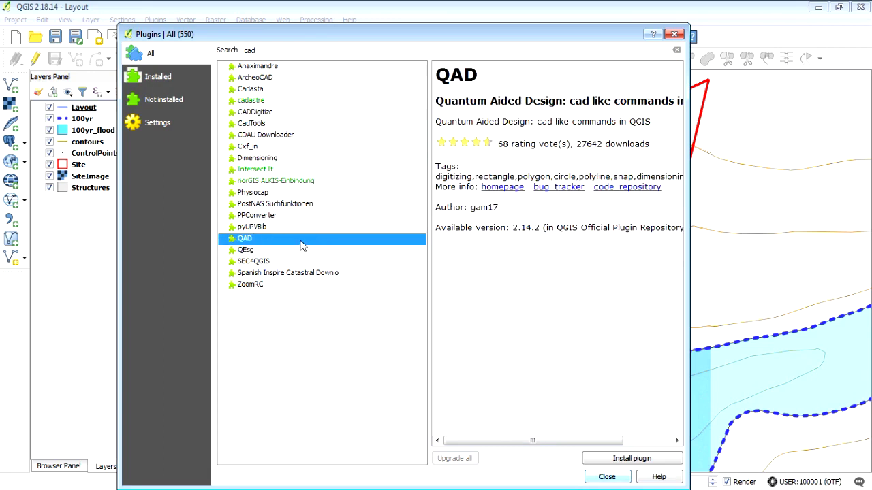
click(620, 463)
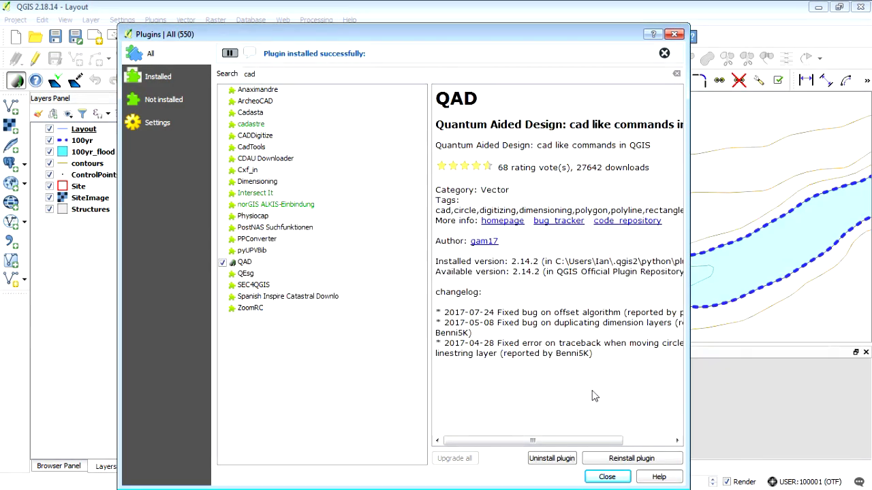
click(607, 477)
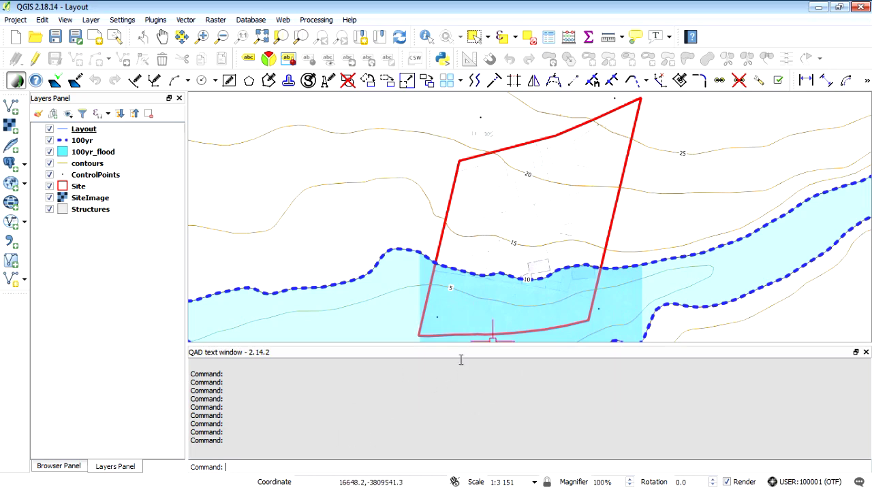
right_click(723, 39)
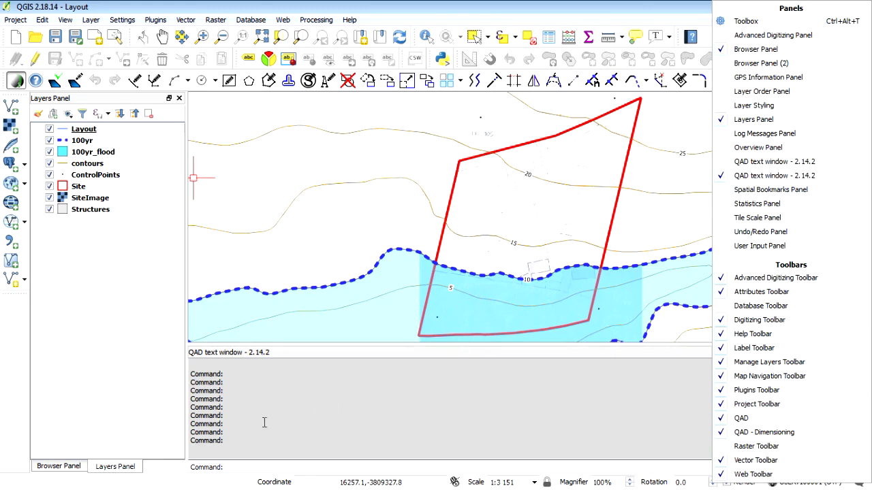
click(723, 436)
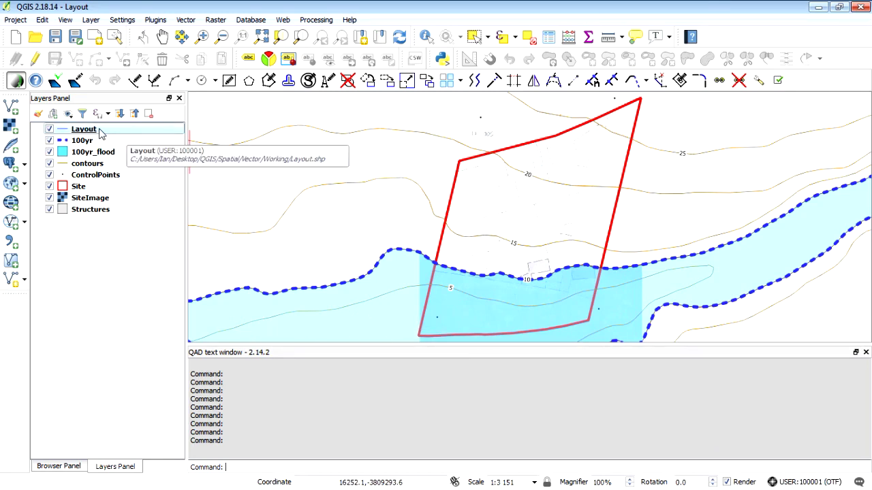
- Enable snapping to vertex and segment for the Site layer with a tolerance of 20 pixels
click(122, 19)
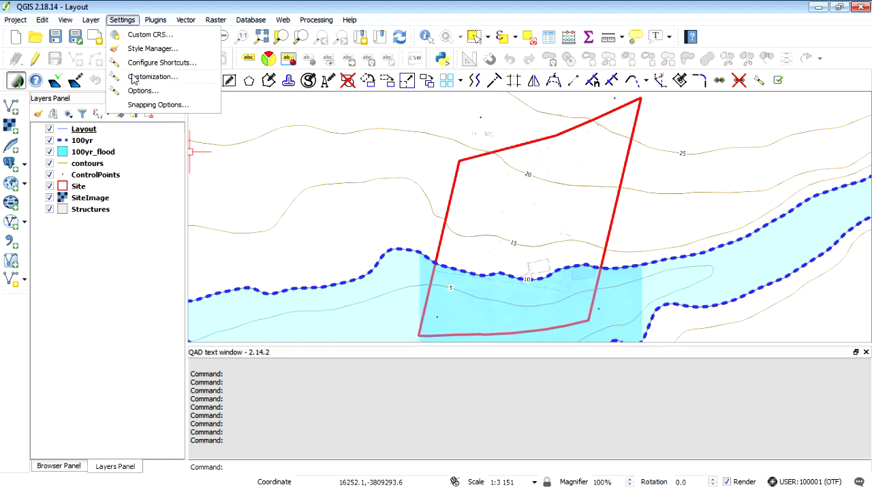
click(183, 106)
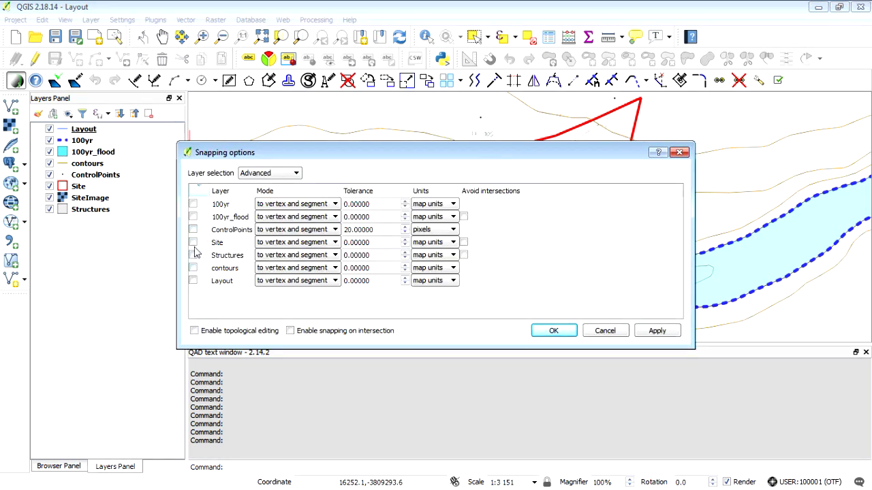
double_click(381, 243)
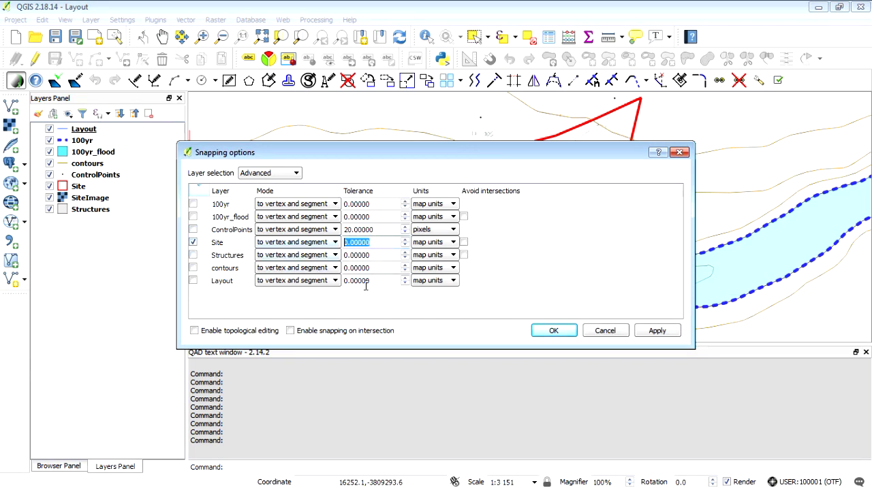
text(20)
click(453, 242)
click(436, 267)
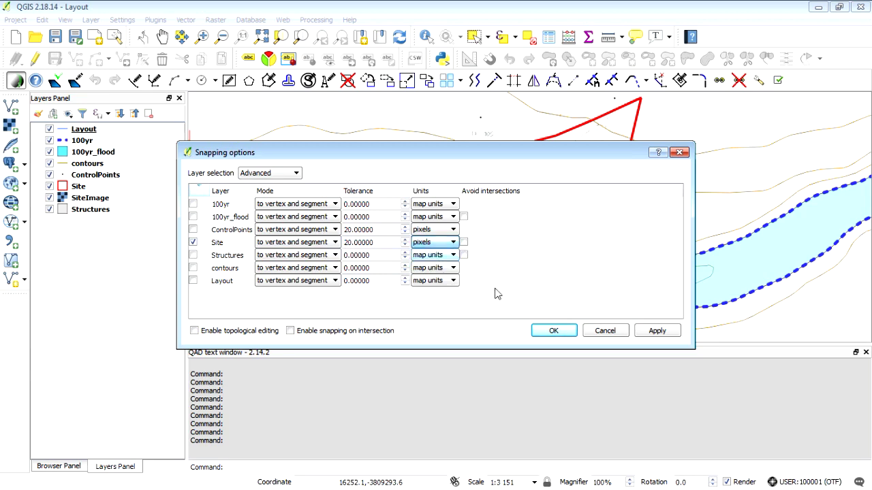
click(553, 331)
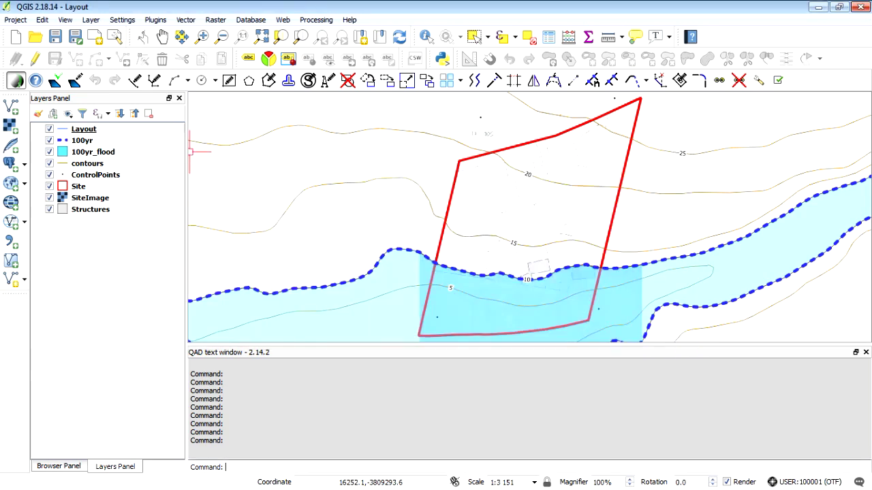
- Start editing the Layout layer and add a line along the western site boundary, snapped to its corners, leaving the attributes empty
click(37, 61)
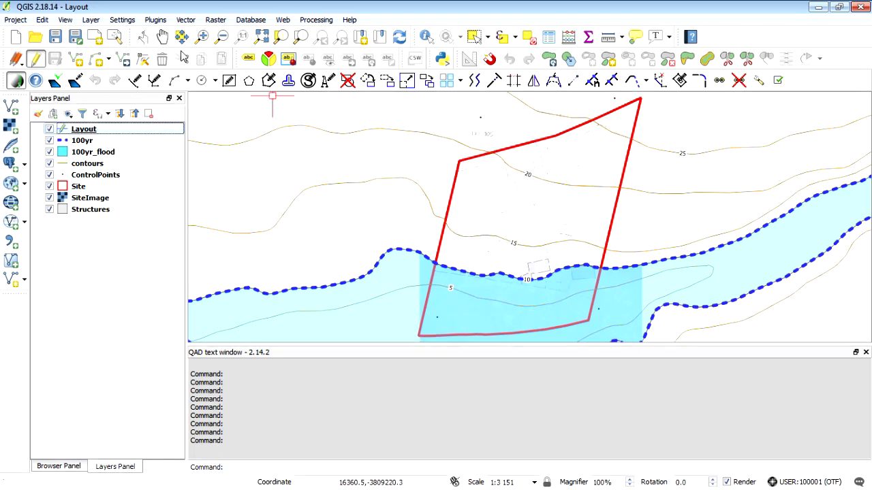
click(79, 61)
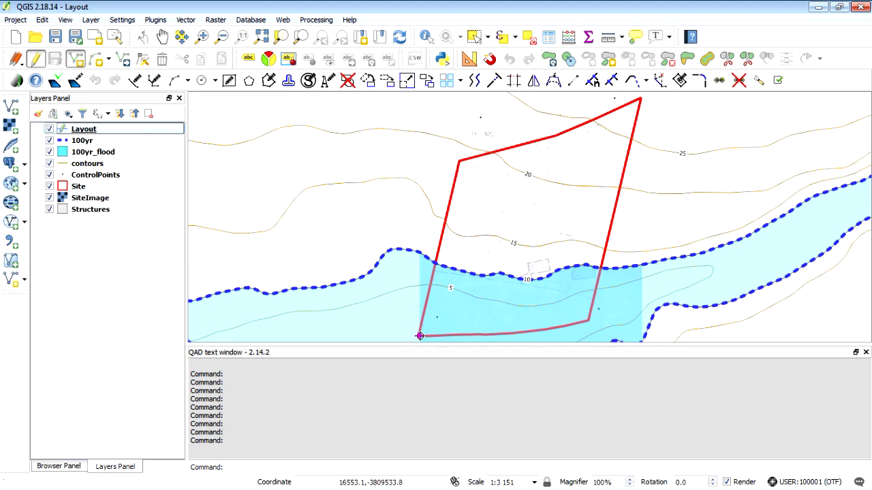
right_click(400, 151)
click(515, 331)
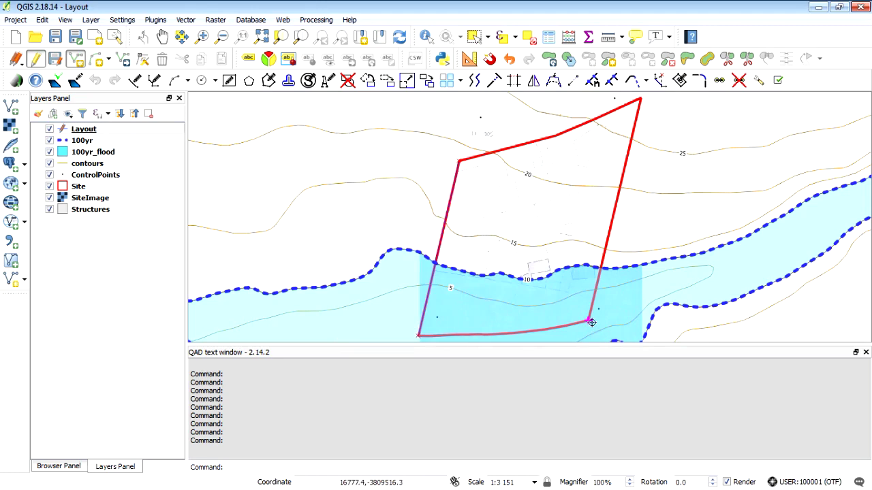
- Add a line along the eastern site boundary, snapped to its corners, leaving the attributes empty
click(640, 99)
right_click(640, 99)
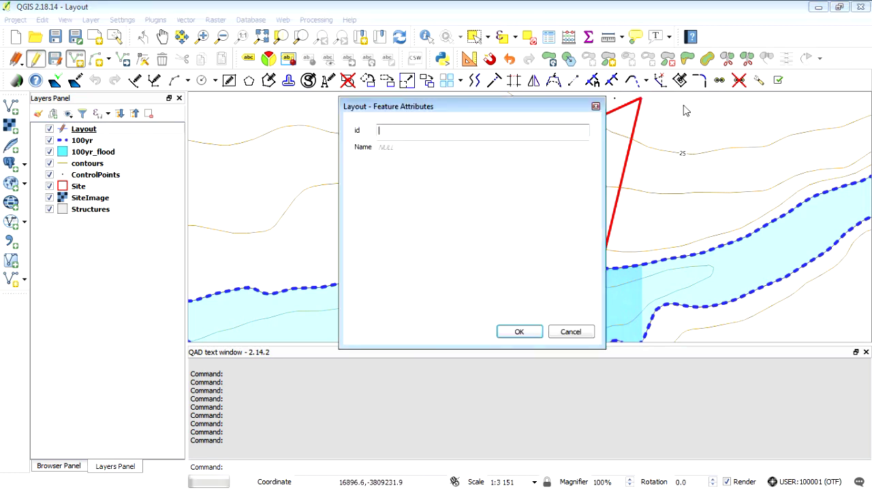
click(520, 331)
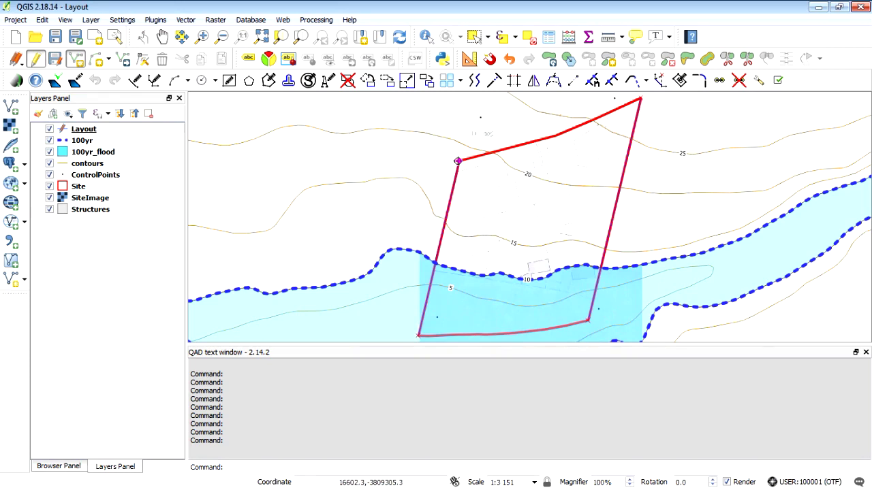
- Add a line along the western segment of the northern site boundary with empty attributes, and save the layer edits
right_click(540, 114)
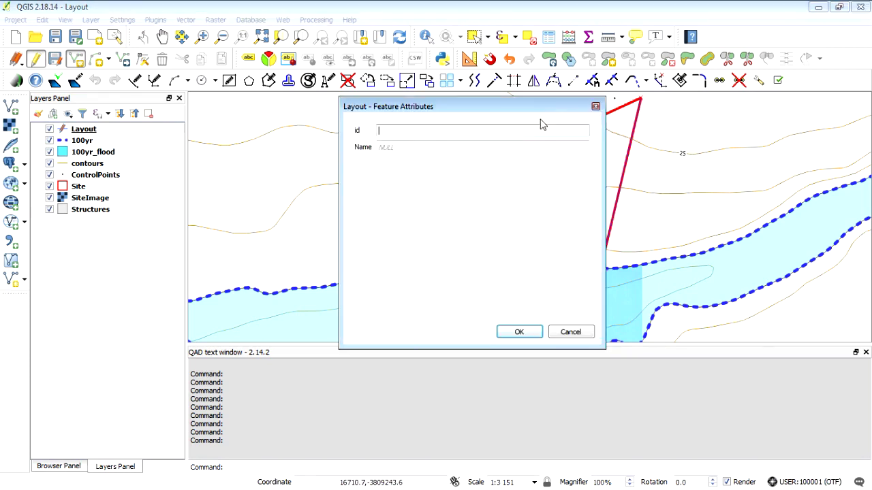
click(517, 331)
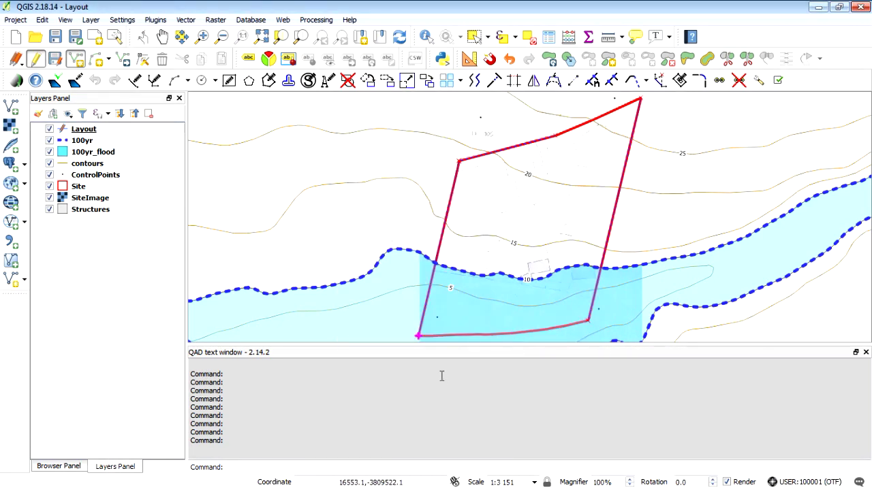
drag(404, 346, 402, 386)
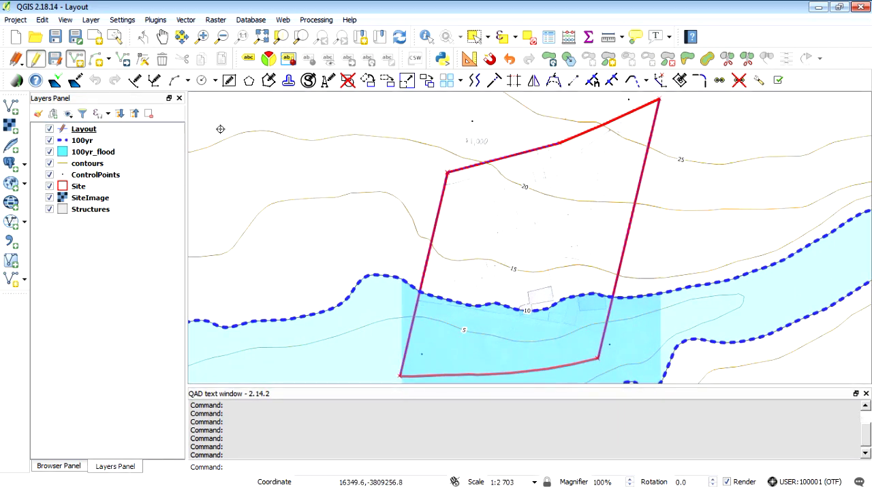
click(55, 58)
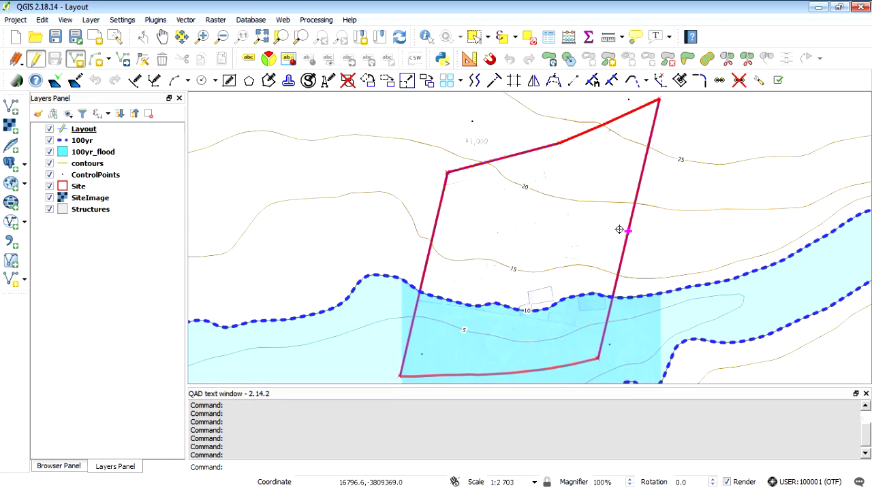
- Offset the eastern boundary line by 35 towards the inside of the site with the QAD Offset command
scroll(615, 217, up, 1)
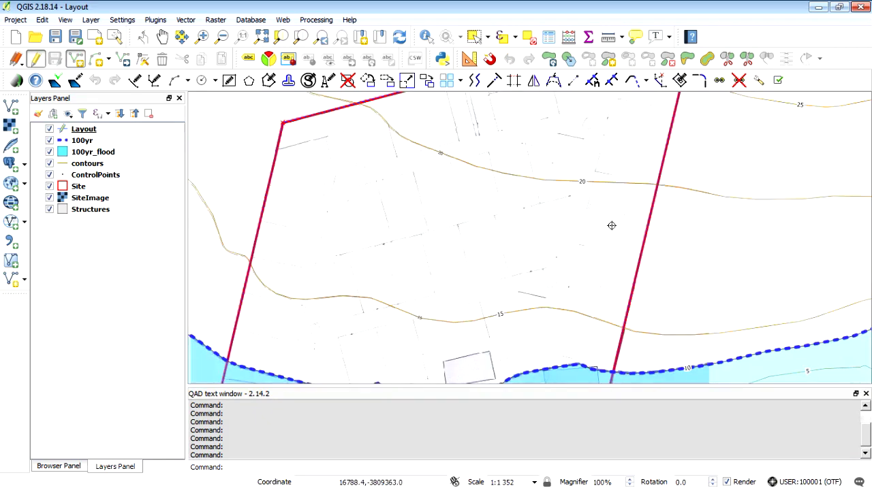
scroll(612, 231, down, 1)
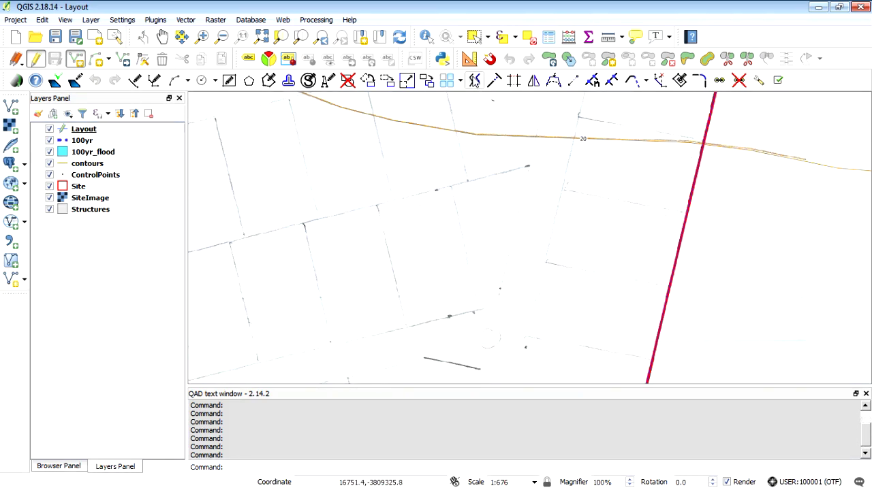
click(476, 81)
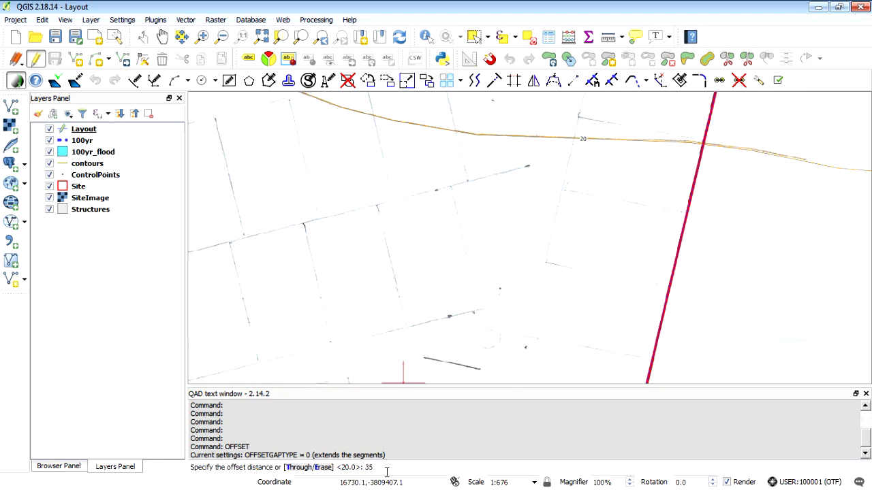
key(Return)
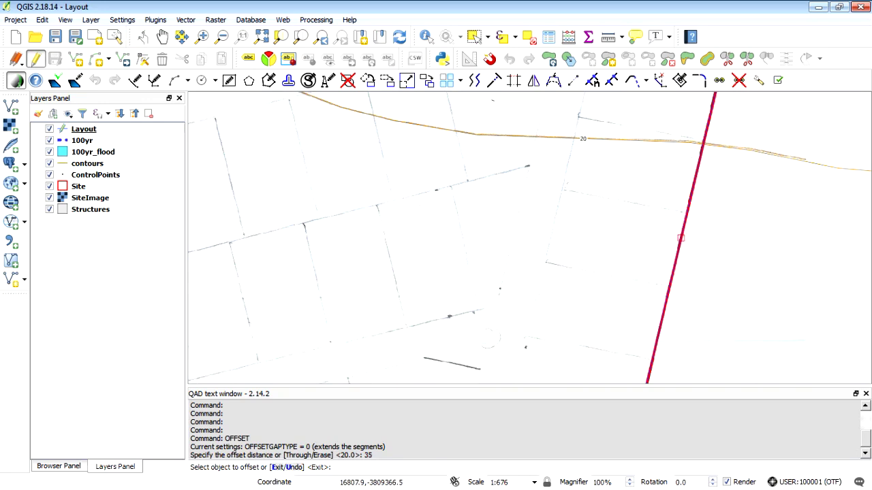
click(680, 238)
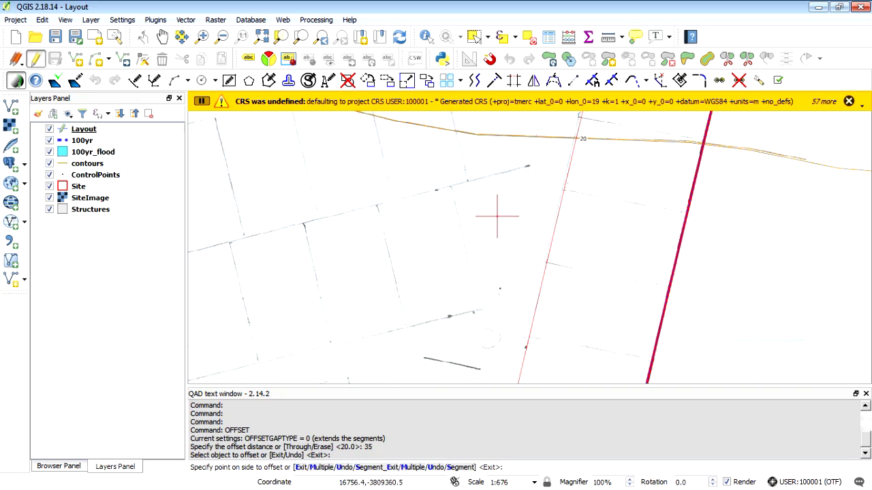
click(497, 216)
right_click(497, 216)
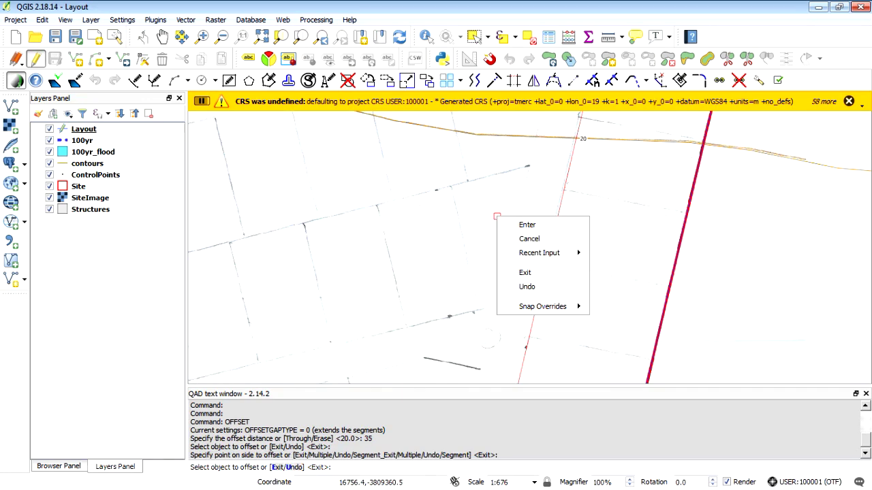
click(581, 232)
scroll(513, 239, down, 1)
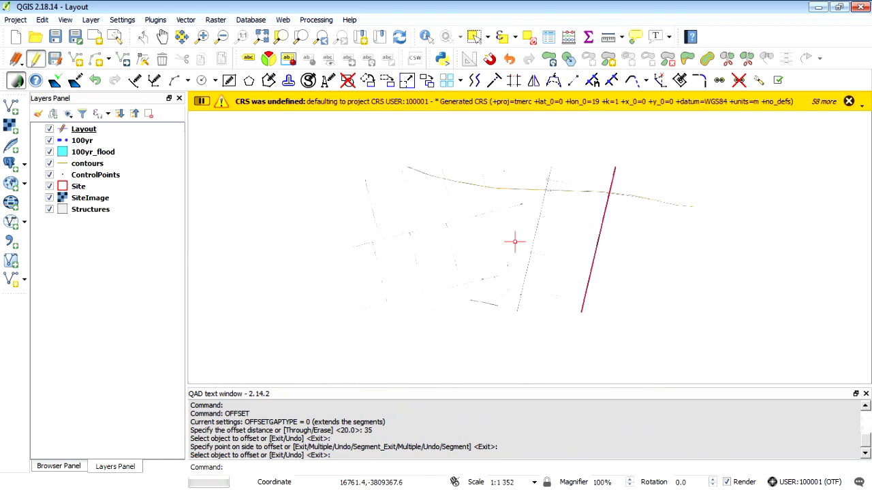
scroll(514, 241, down, 1)
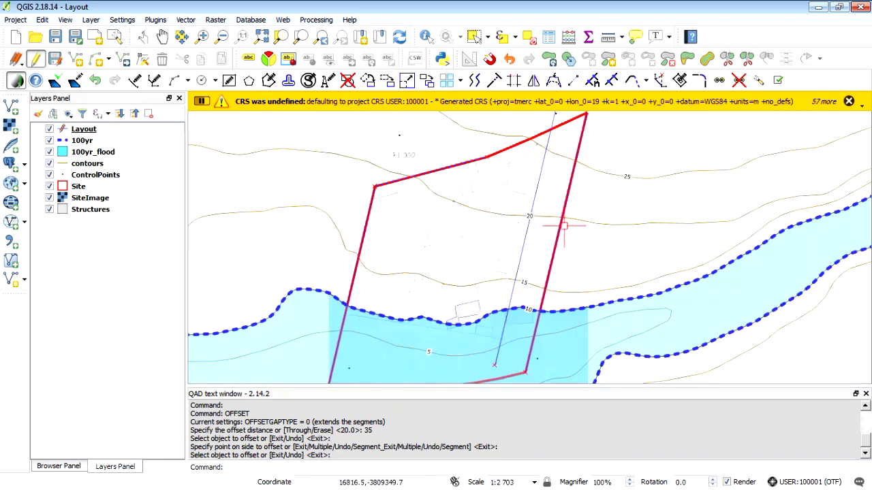
- Offset the western boundary line by 35 towards the inside of the site
right_click(353, 275)
click(376, 282)
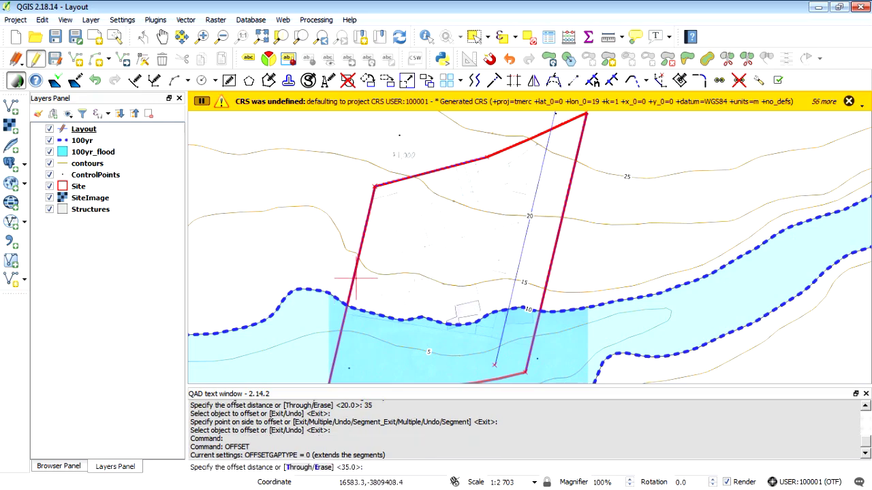
right_click(358, 279)
click(408, 284)
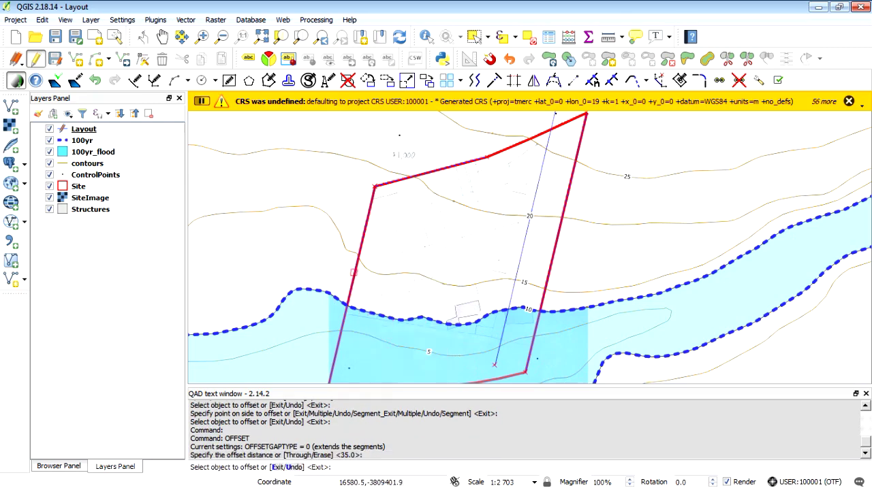
click(435, 262)
right_click(466, 258)
click(497, 268)
- Offset the northern boundary line by 35 southwards into the site
right_click(444, 179)
click(458, 190)
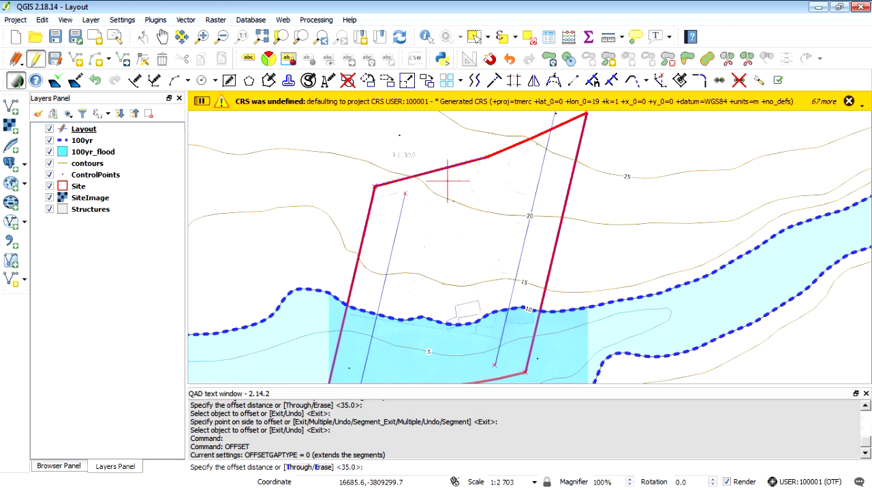
right_click(465, 183)
click(481, 192)
click(441, 170)
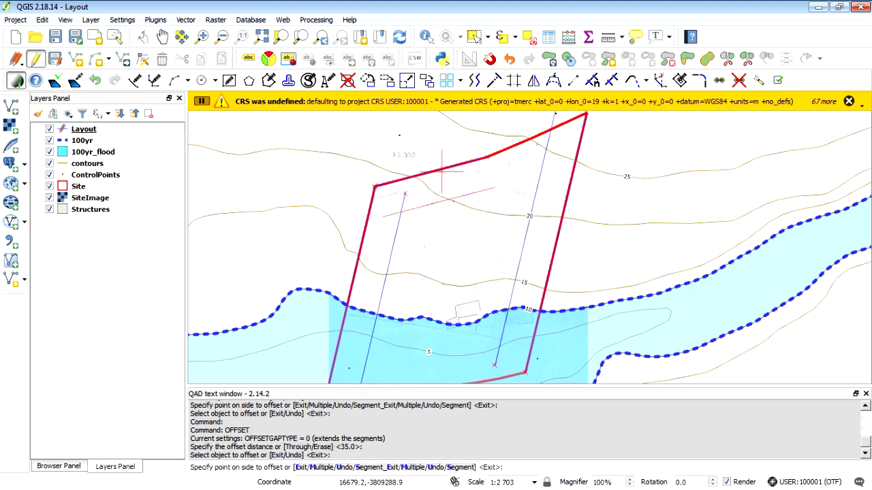
right_click(468, 224)
click(515, 229)
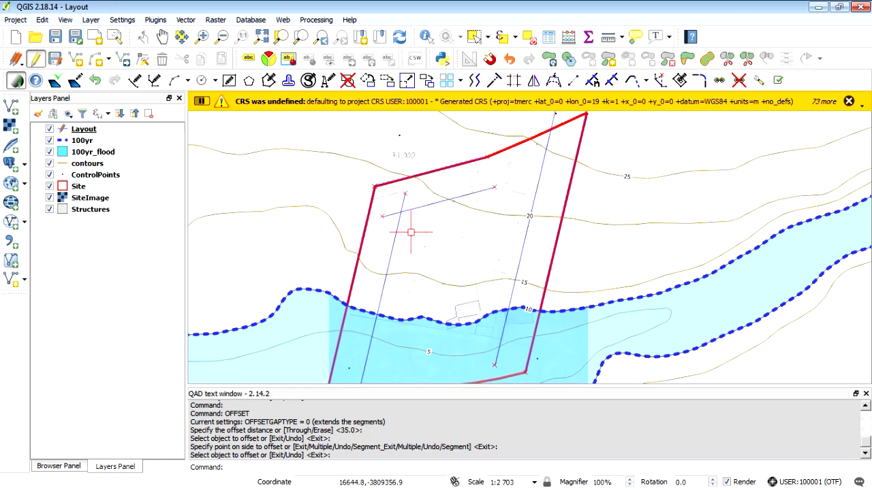
- Offset the inner eastern line by a further 10 towards the centre of the site
right_click(463, 232)
click(507, 241)
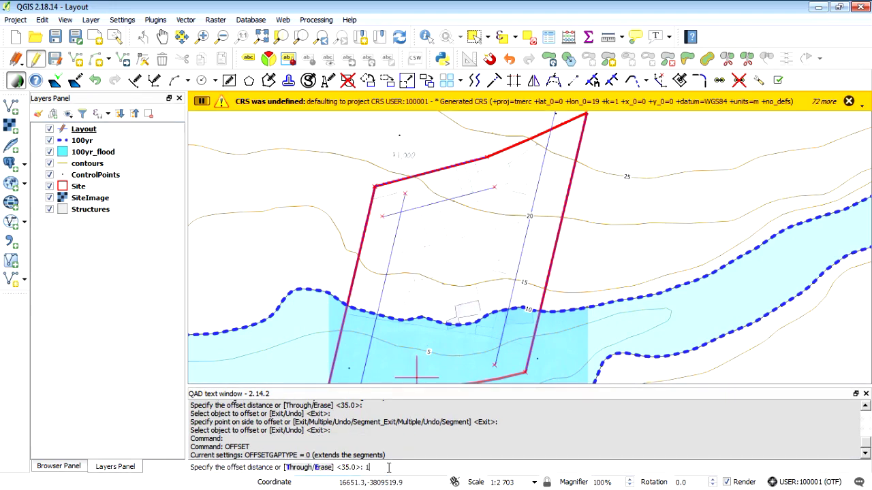
key(Return)
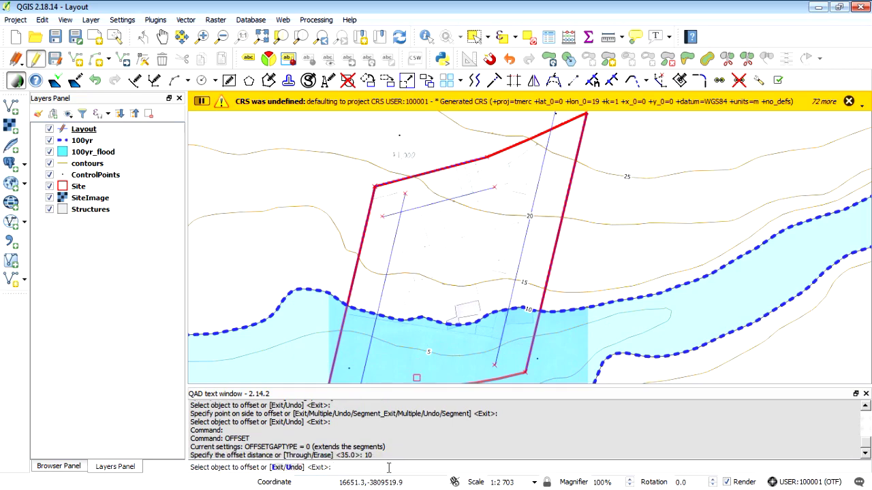
click(518, 255)
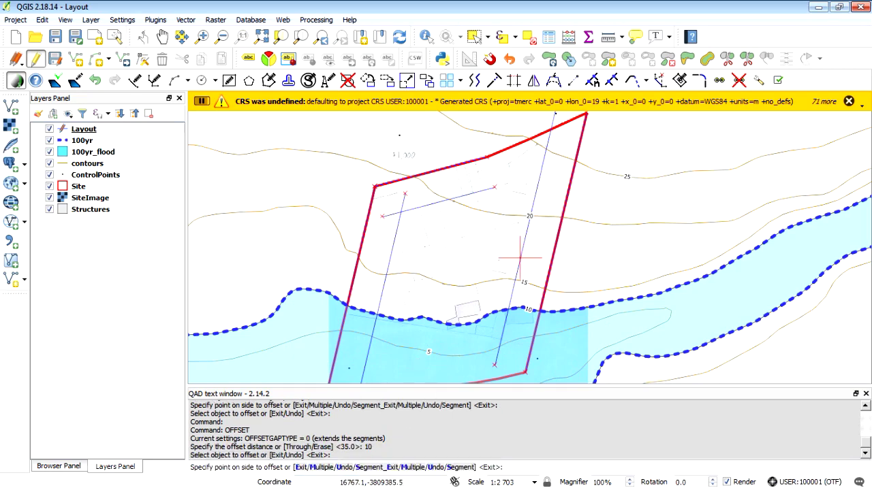
click(471, 250)
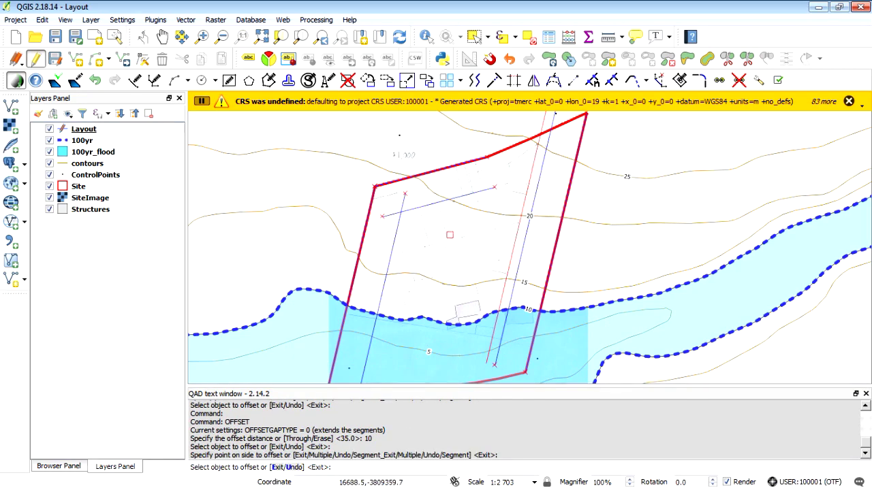
- Offset the inner northern and inner western lines by 10 towards the site centre and finish the Offset command
click(433, 203)
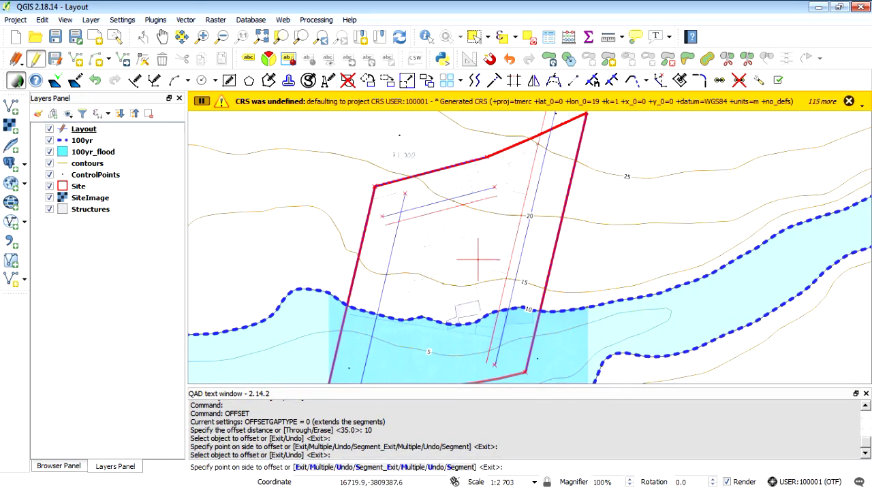
click(485, 257)
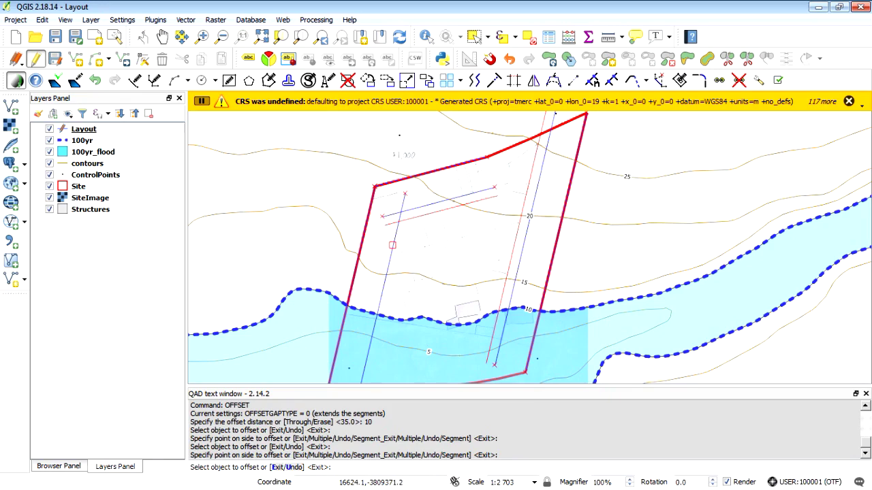
click(393, 246)
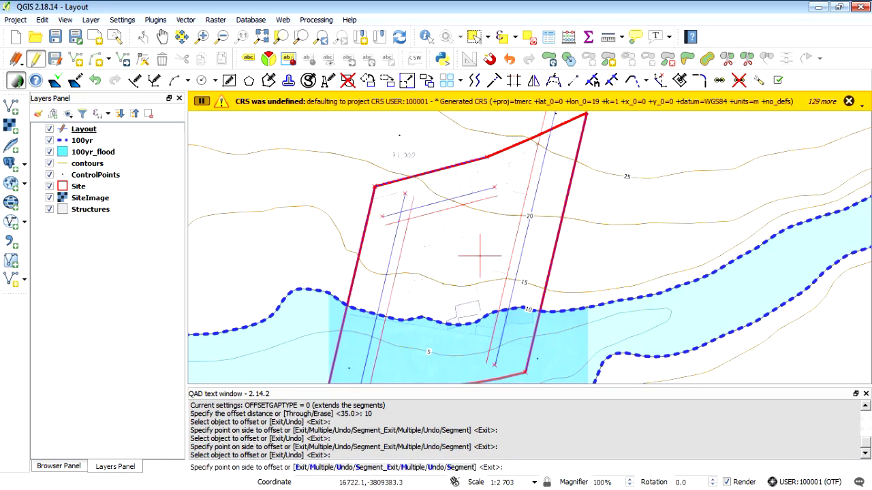
click(481, 246)
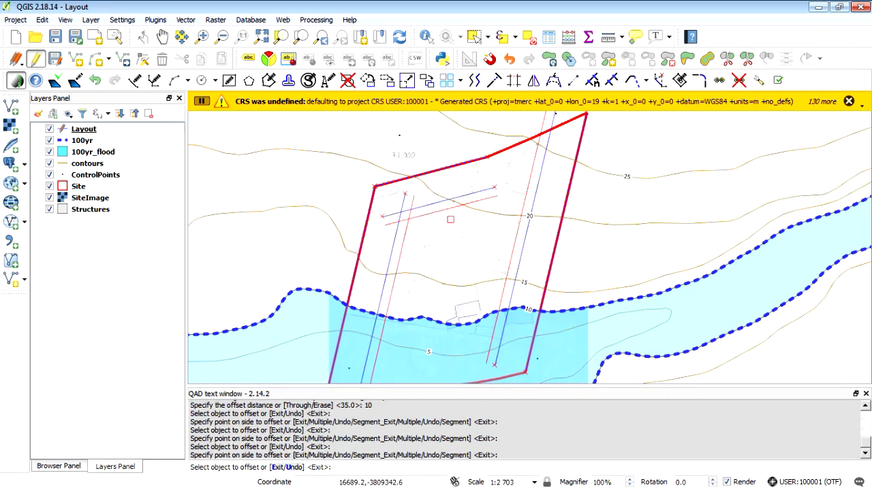
right_click(450, 219)
click(494, 228)
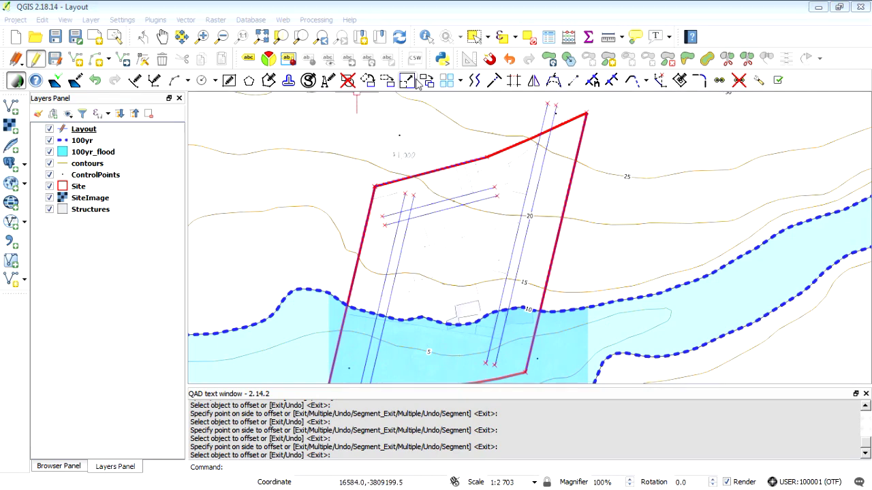
- Extend both inner northern lines eastwards to the nearer of the two inner eastern lines
click(202, 36)
drag(485, 162, 559, 214)
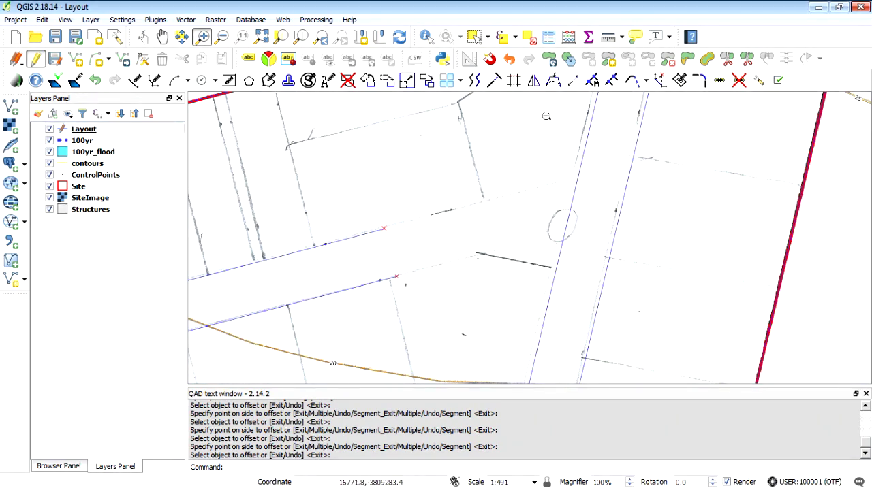
click(494, 80)
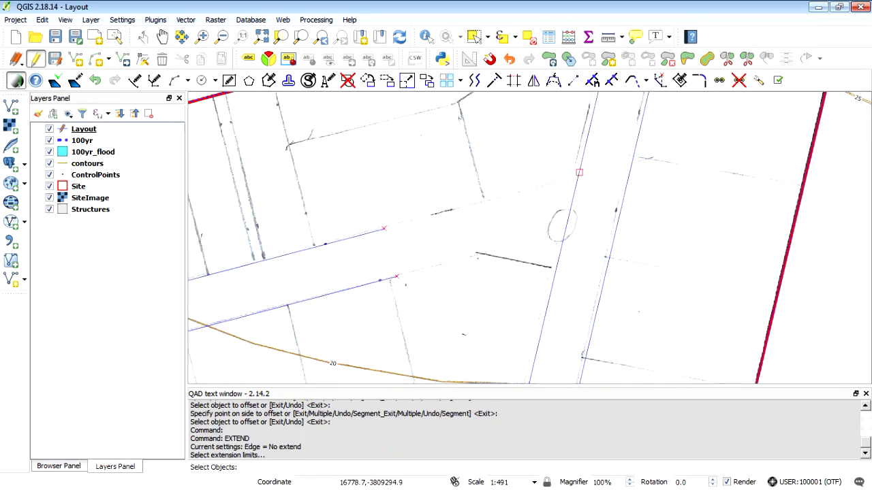
click(579, 172)
key(Return)
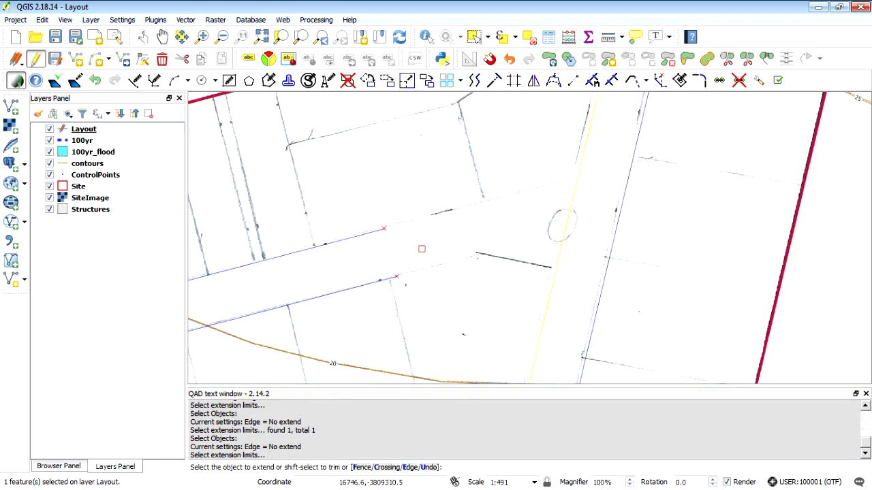
click(355, 237)
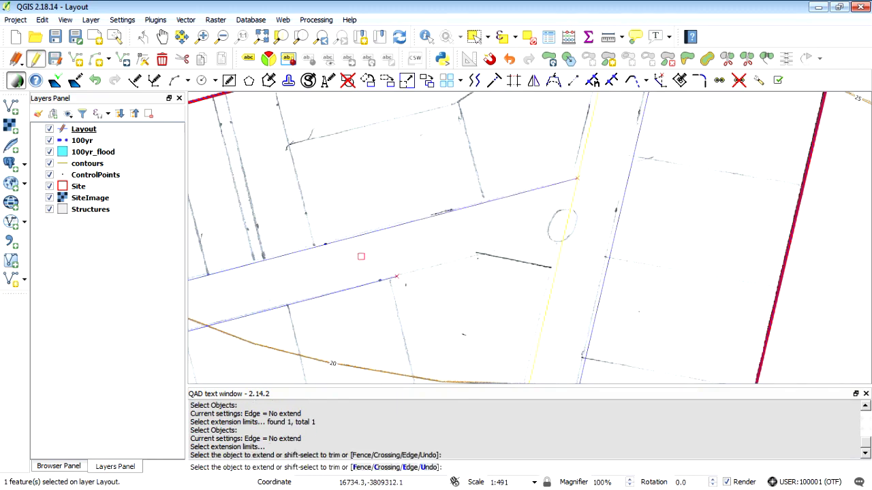
click(381, 281)
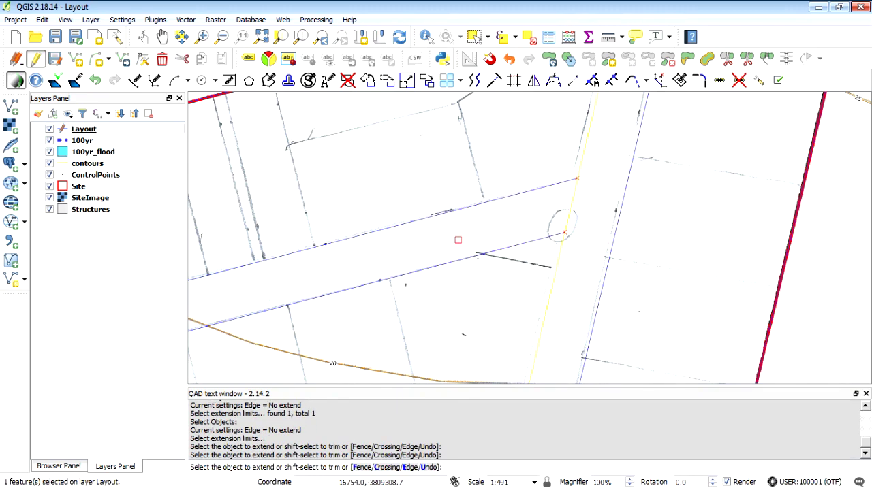
right_click(468, 228)
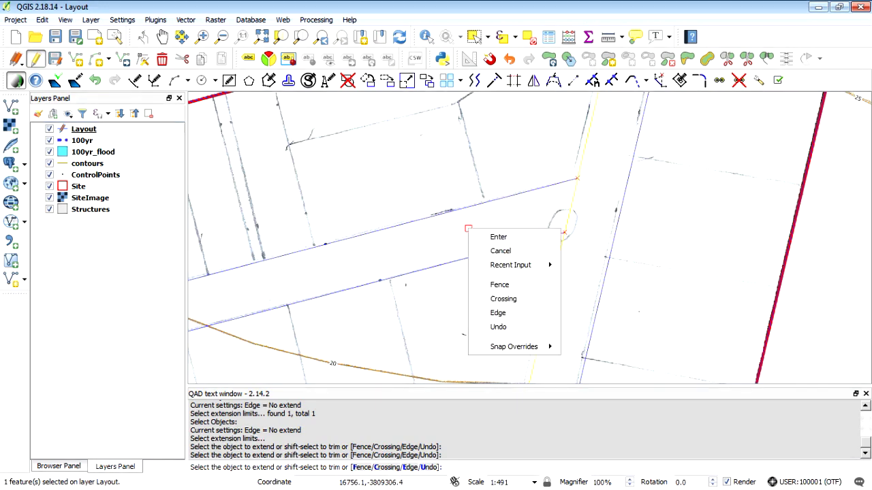
click(507, 238)
scroll(507, 282, down, 2)
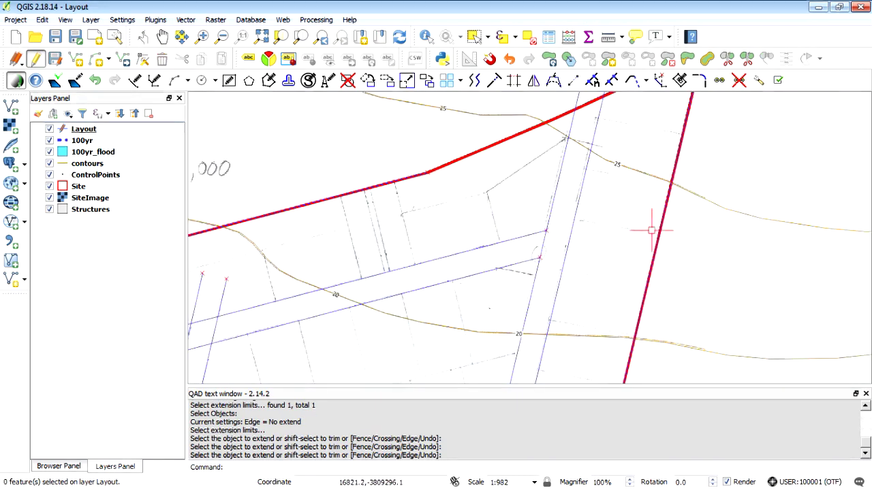
- Trim the northern ends of both inner western lines back to the upper of the two inner northern lines
scroll(650, 185, down, 2)
scroll(603, 198, up, 4)
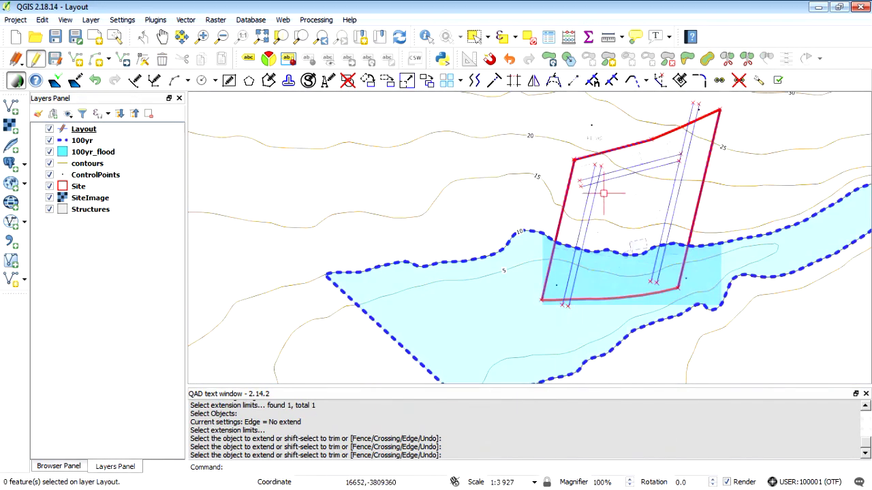
scroll(620, 174, up, 1)
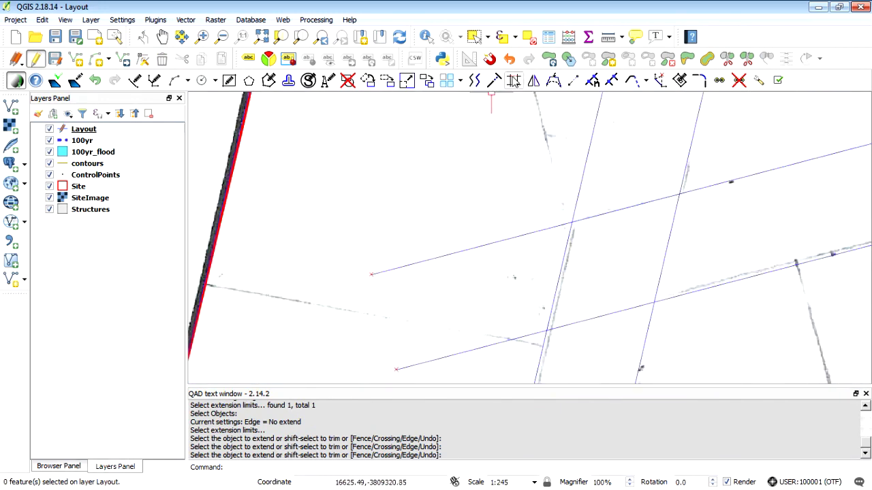
click(511, 81)
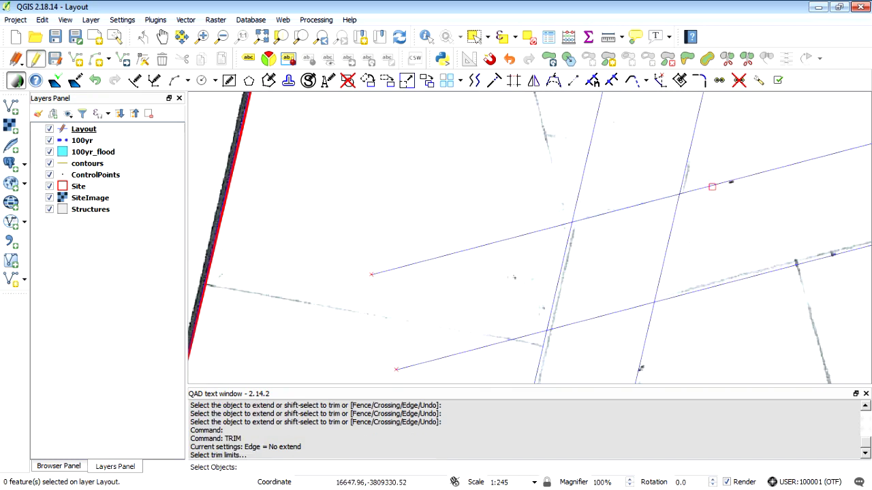
click(712, 186)
right_click(714, 161)
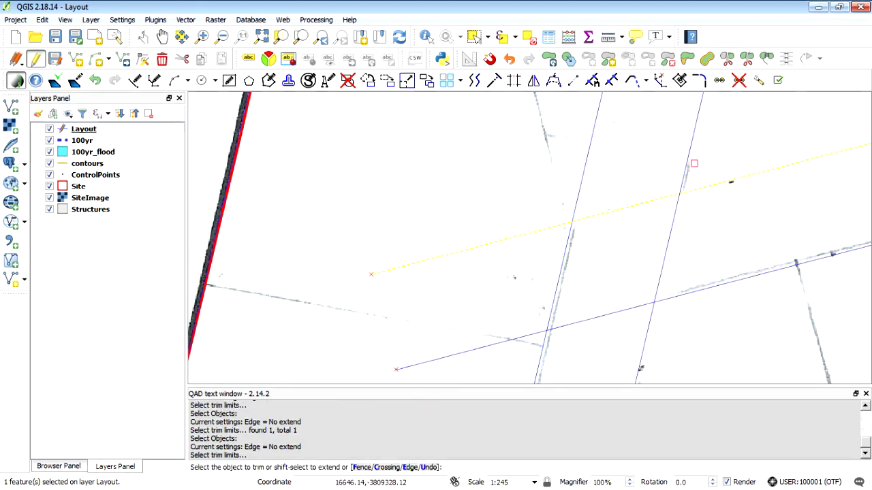
click(681, 174)
click(578, 178)
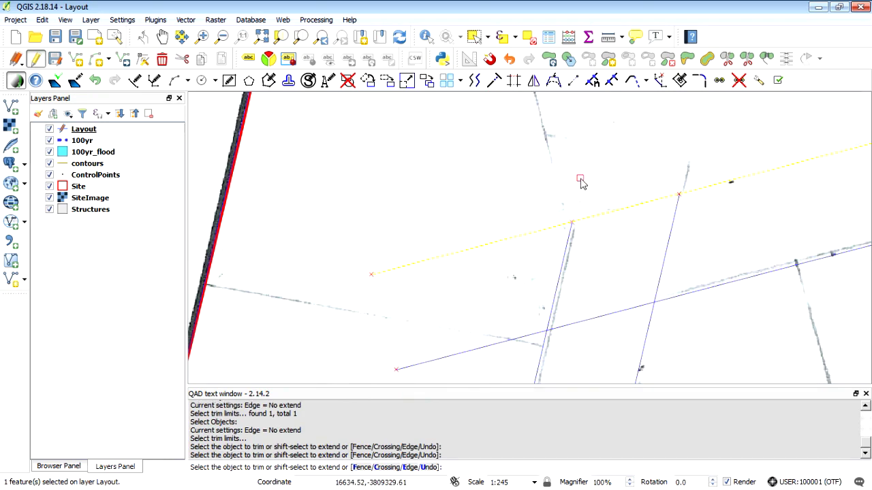
right_click(608, 180)
click(657, 191)
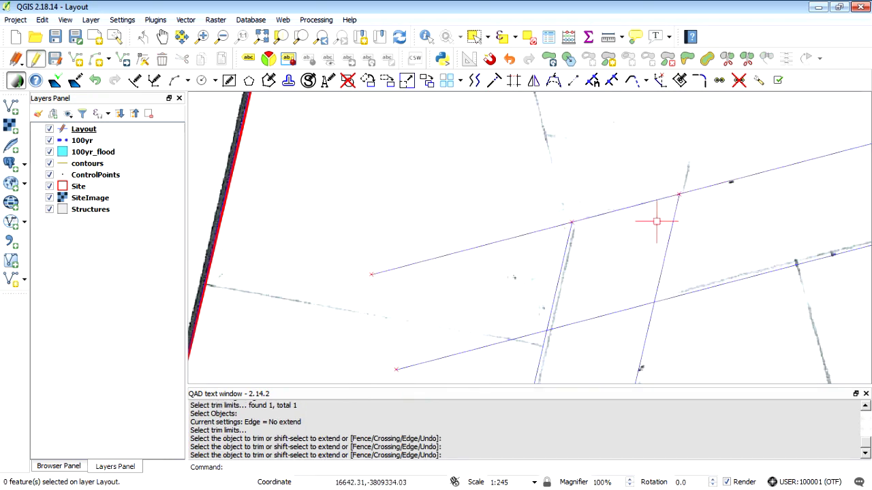
- Trim the eastern one of the two inner western lines back to the lower inner northern line
click(673, 295)
right_click(693, 272)
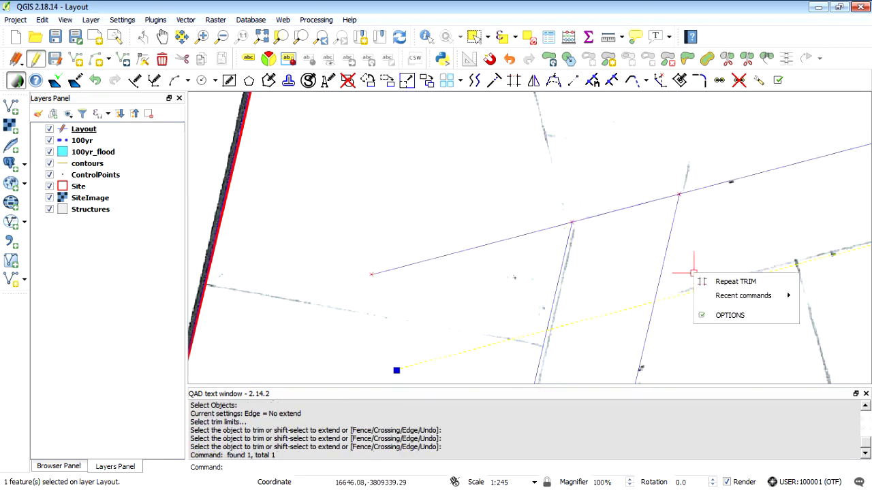
click(726, 282)
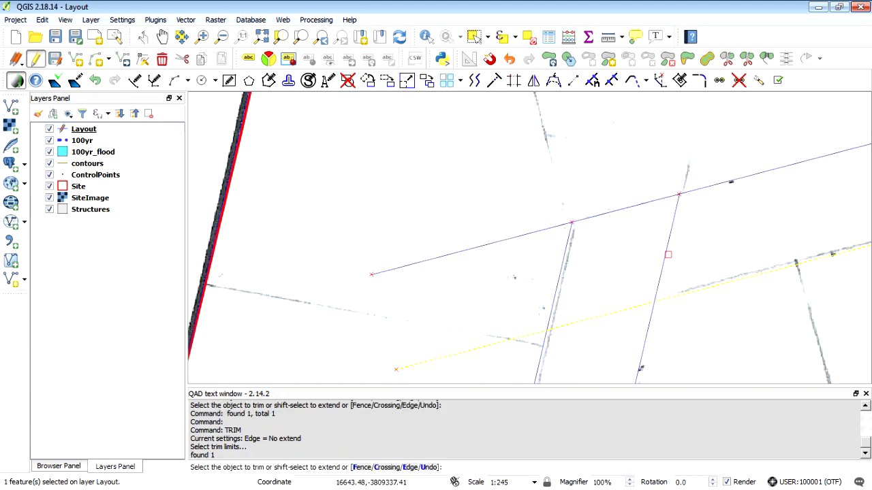
click(667, 255)
right_click(595, 257)
- Trim the western ends of both inner northern lines back to the outermost of the two inner western lines
click(647, 268)
right_click(533, 250)
click(588, 258)
click(568, 241)
right_click(548, 237)
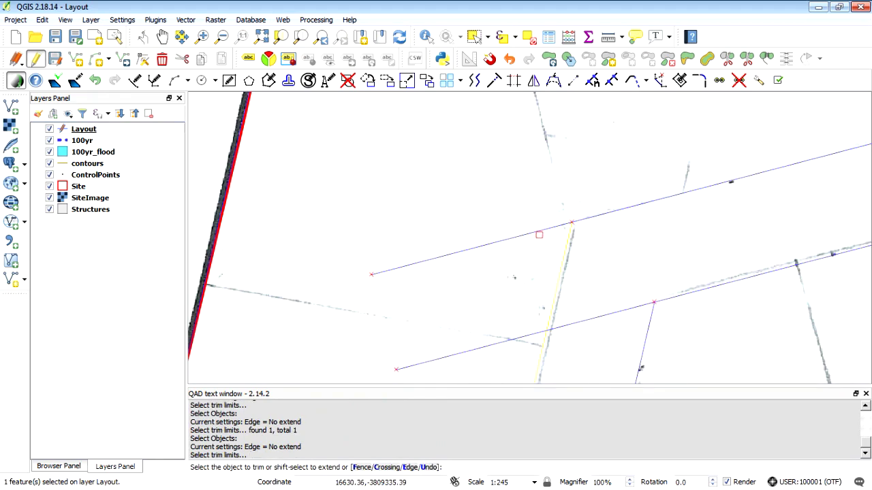
click(538, 232)
click(533, 331)
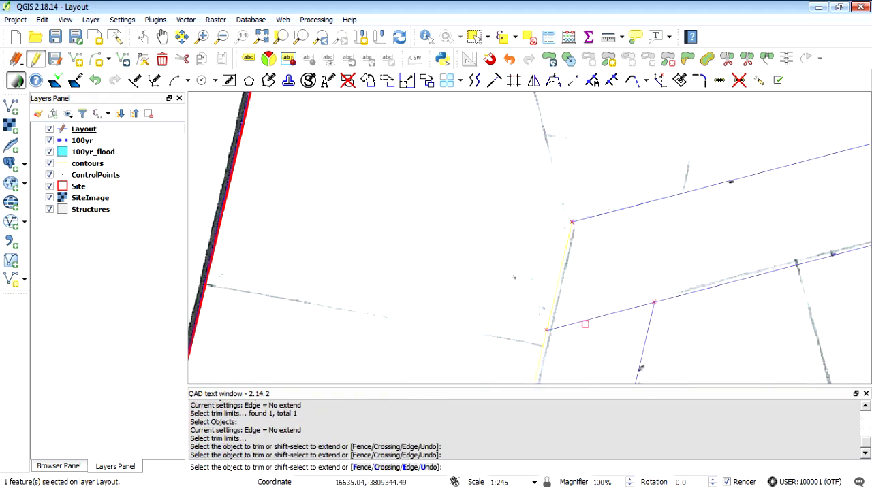
right_click(702, 320)
click(728, 327)
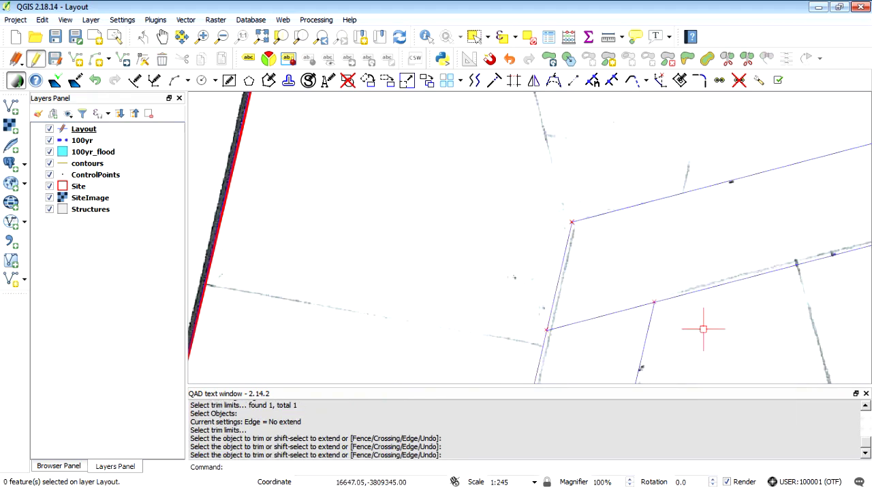
- Trim the stub of the lower inner northern line lying between the two inner western lines
right_click(682, 332)
click(705, 341)
click(647, 325)
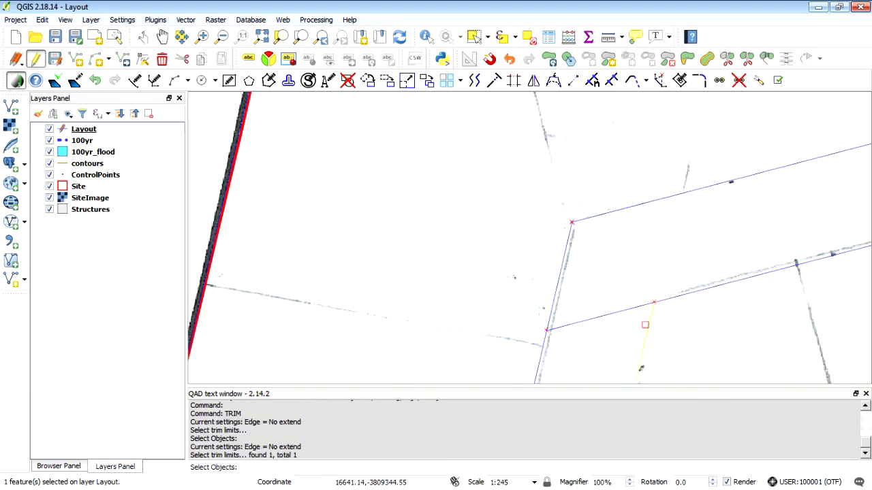
right_click(603, 320)
scroll(413, 274, down, 3)
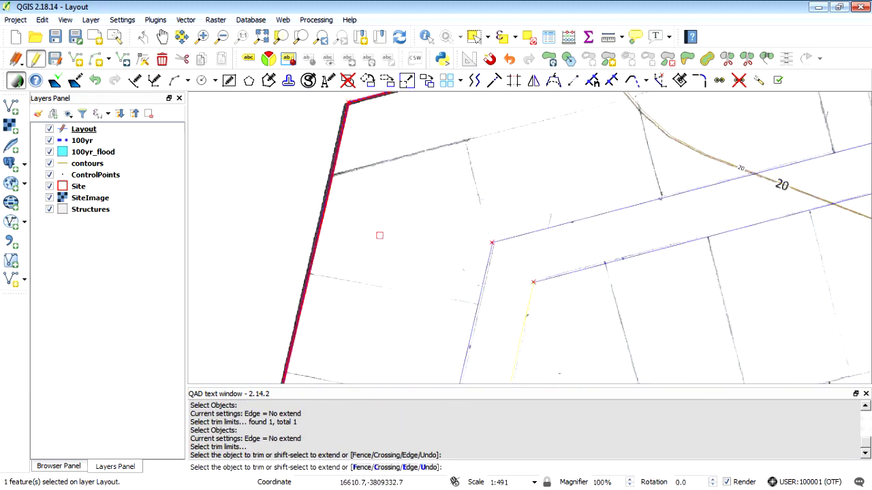
- Break the nearer inner eastern line at one point midway between the ends of the two inner northern lines
scroll(488, 206, up, 3)
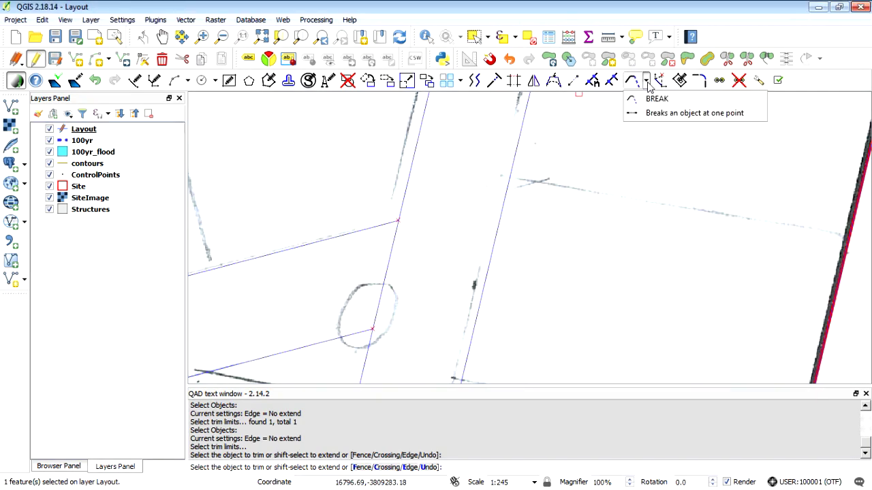
click(670, 118)
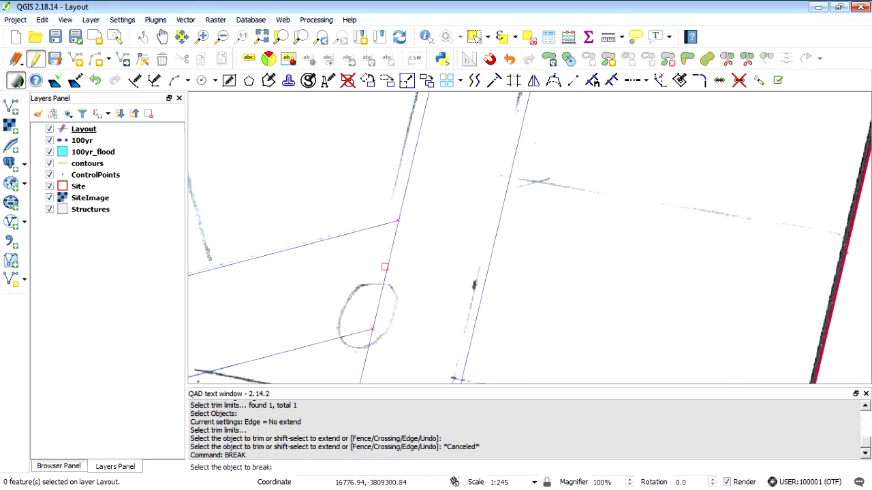
click(385, 266)
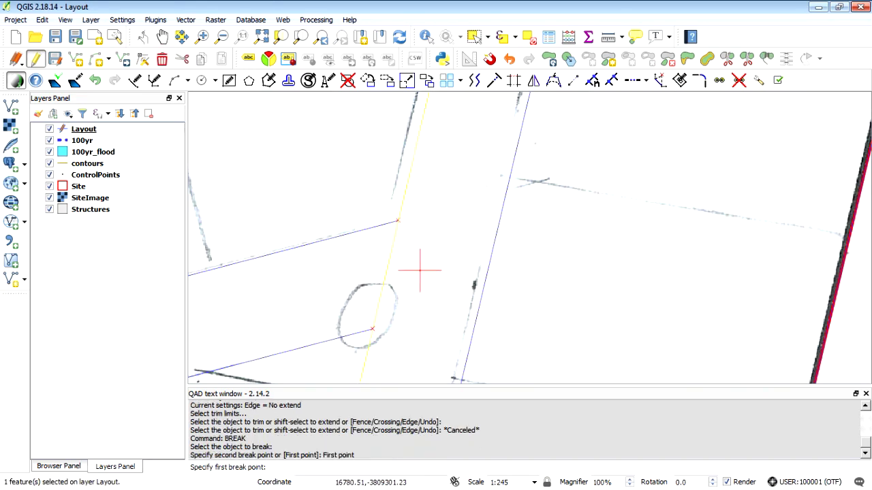
click(386, 268)
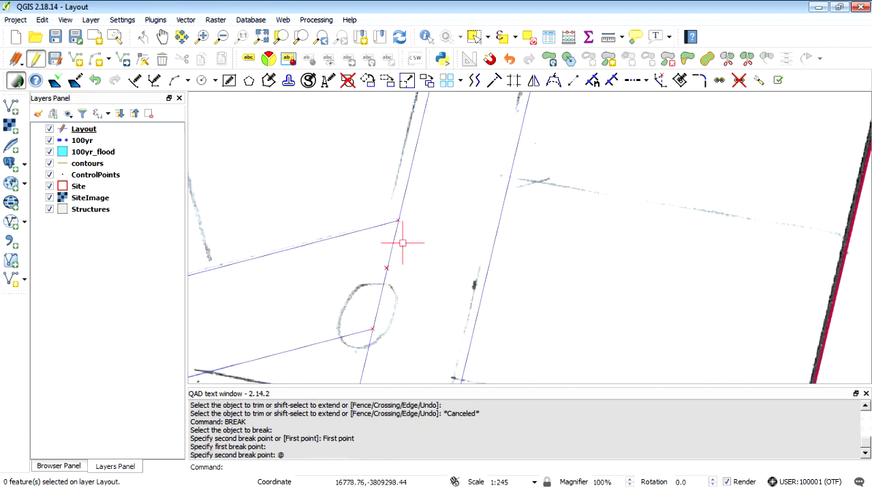
- Select the piece of the broken inner eastern line above the break to check the split, and clear the selection
click(480, 38)
drag(374, 245, 373, 247)
drag(410, 295, 363, 300)
drag(403, 233, 367, 248)
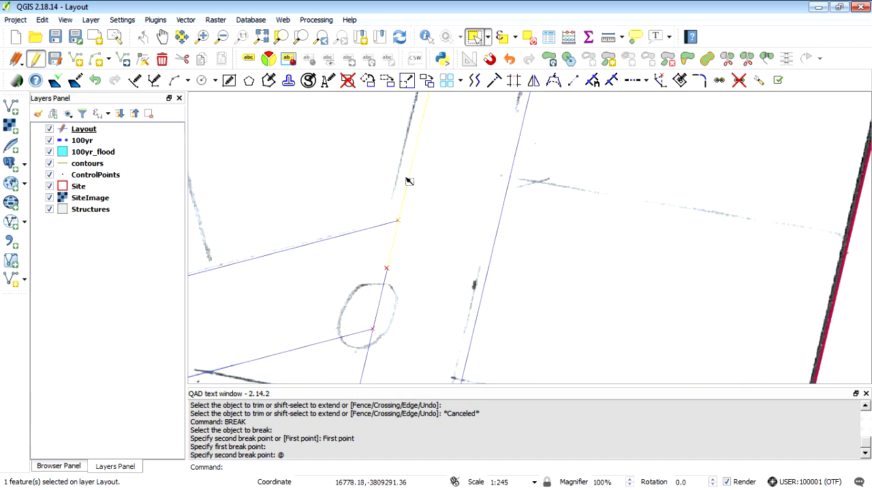
click(455, 191)
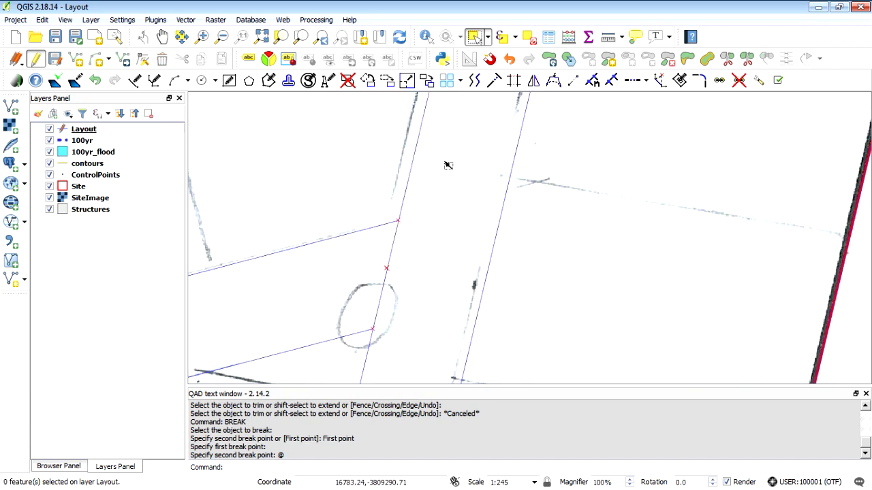
- Trim the upper piece of the broken inner eastern line back to the upper inner northern line
click(514, 81)
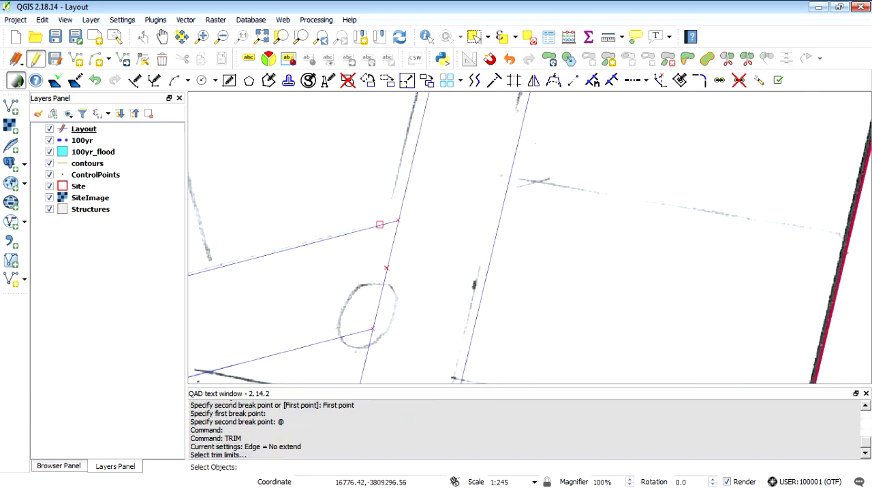
click(379, 225)
key(Return)
click(399, 242)
right_click(407, 246)
click(426, 253)
- Trim the lower piece of the broken inner eastern line back to the lower inner northern line
right_click(402, 303)
click(444, 311)
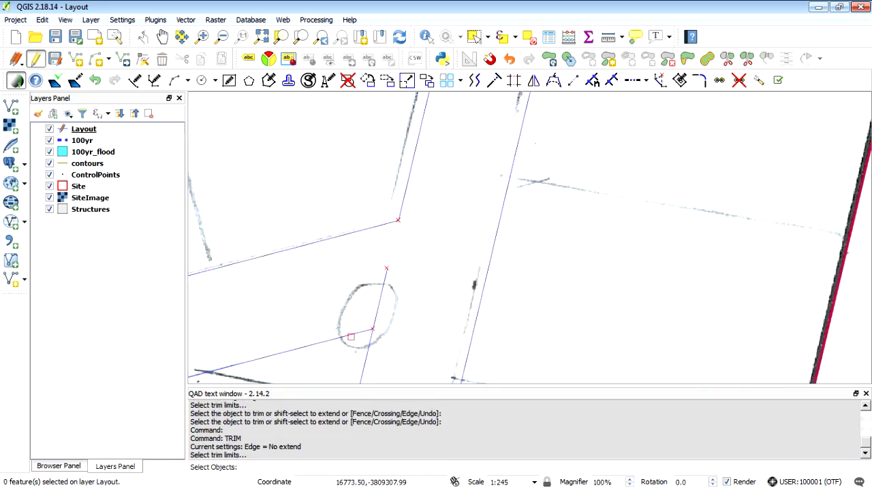
click(346, 337)
key(Return)
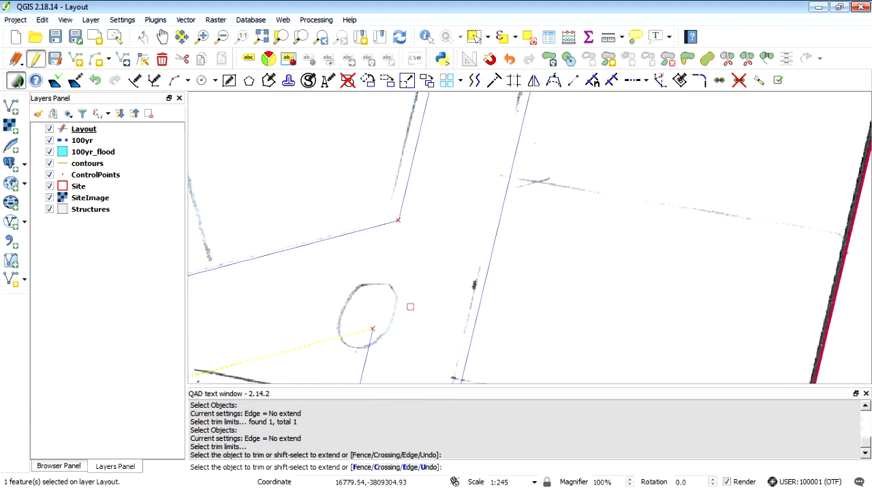
scroll(449, 266, down, 3)
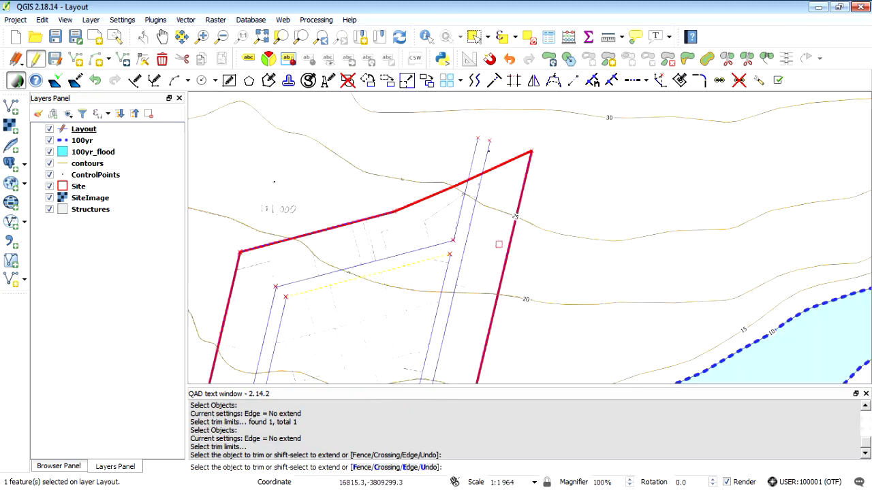
scroll(466, 279, up, 1)
scroll(547, 227, down, 1)
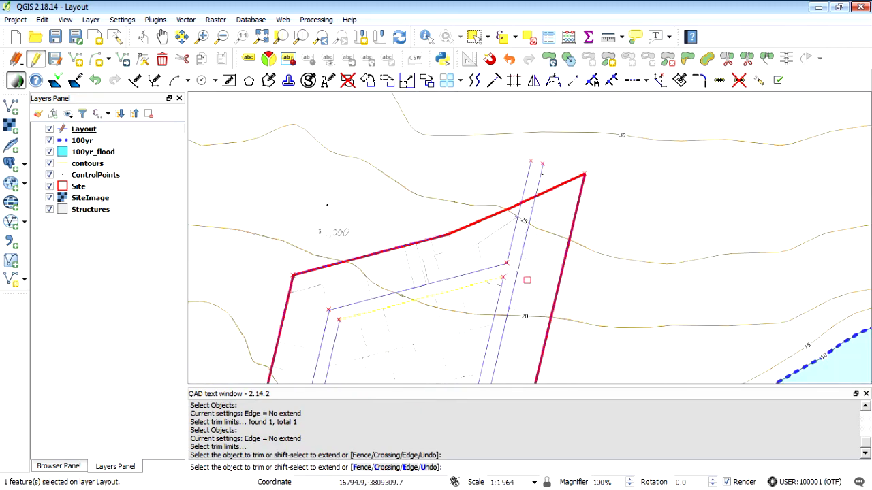
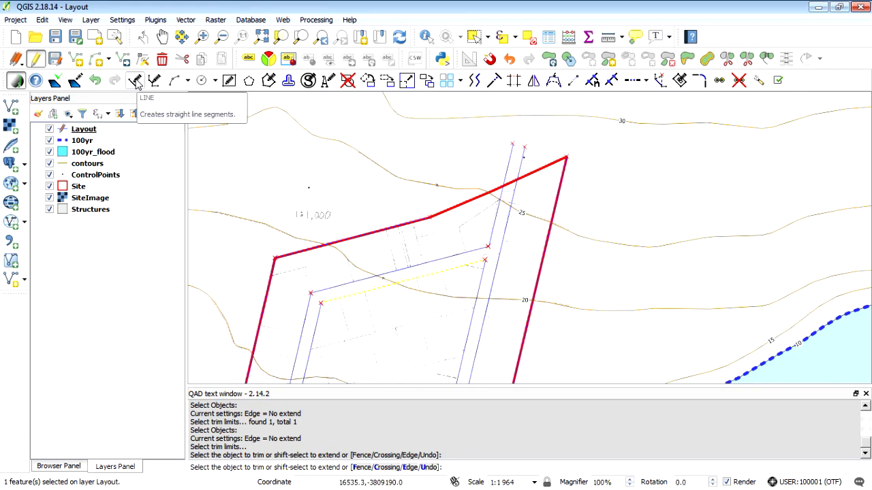
- Set Perpendicular as the only object snap mode in the QAD drawing settings
click(136, 80)
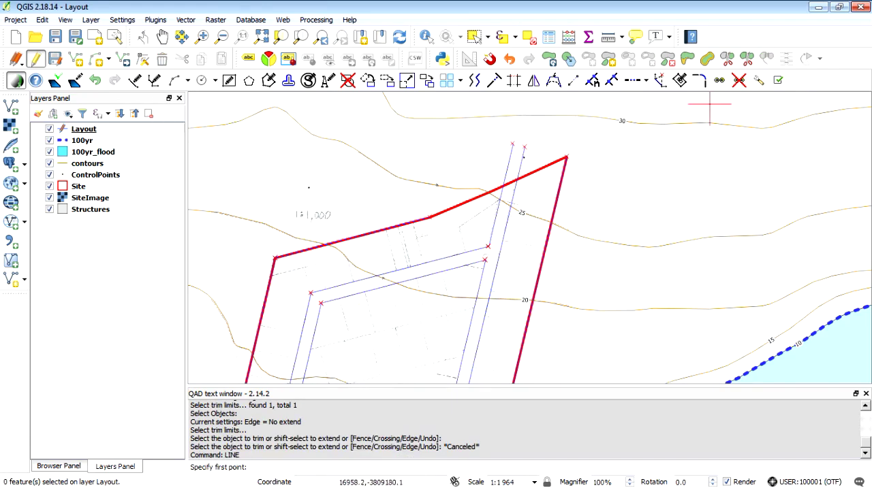
click(758, 83)
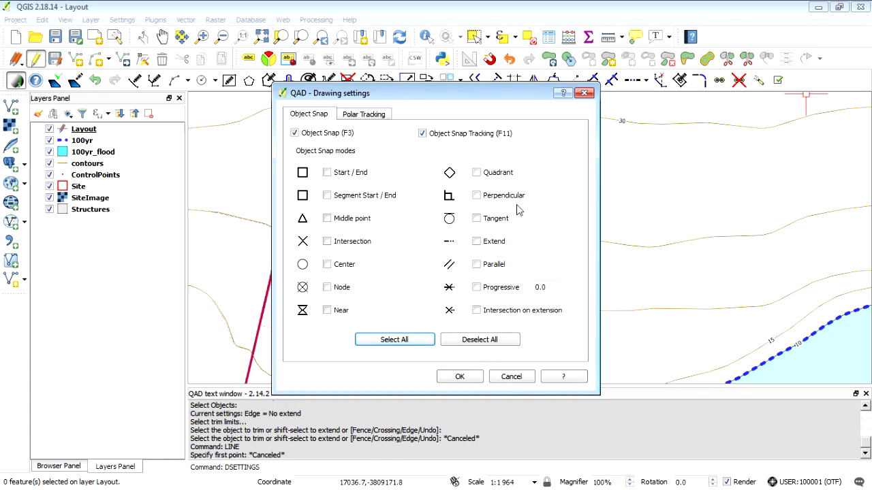
drag(511, 93, 280, 80)
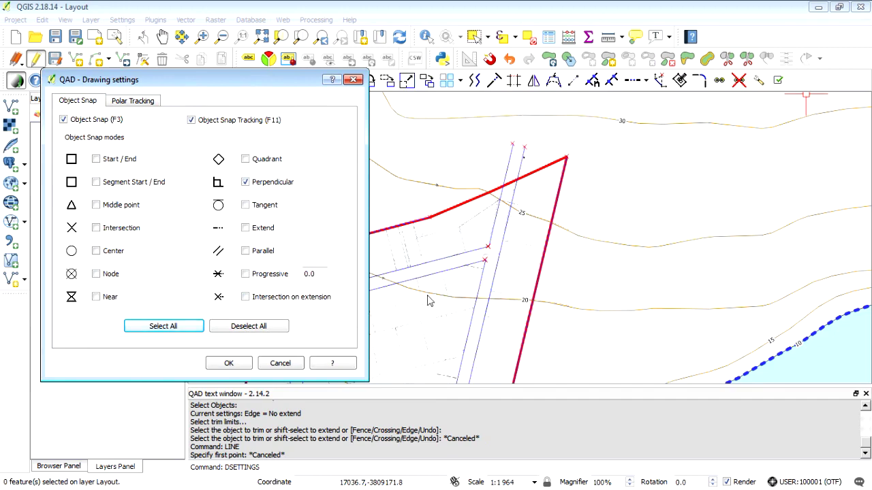
click(228, 363)
- Draw a line from outside the eastern boundary perpendicular to the nearest inner eastern line, near the site's northern end
scroll(531, 211, up, 2)
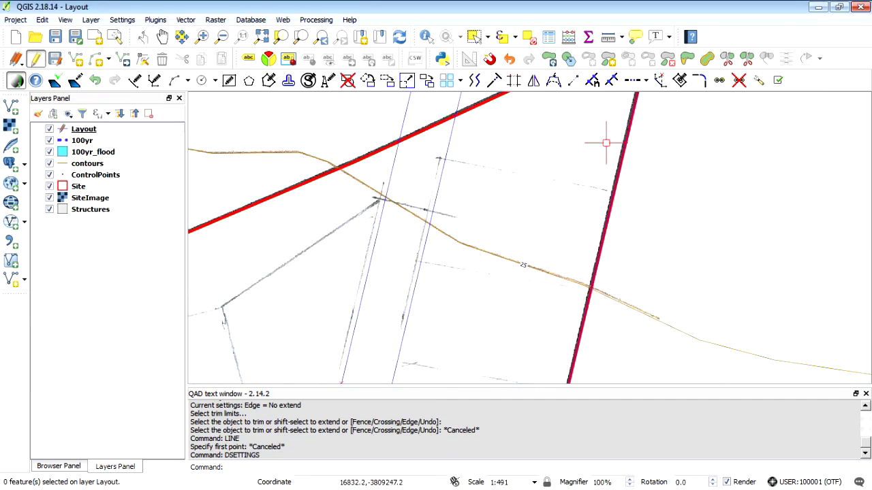
click(134, 82)
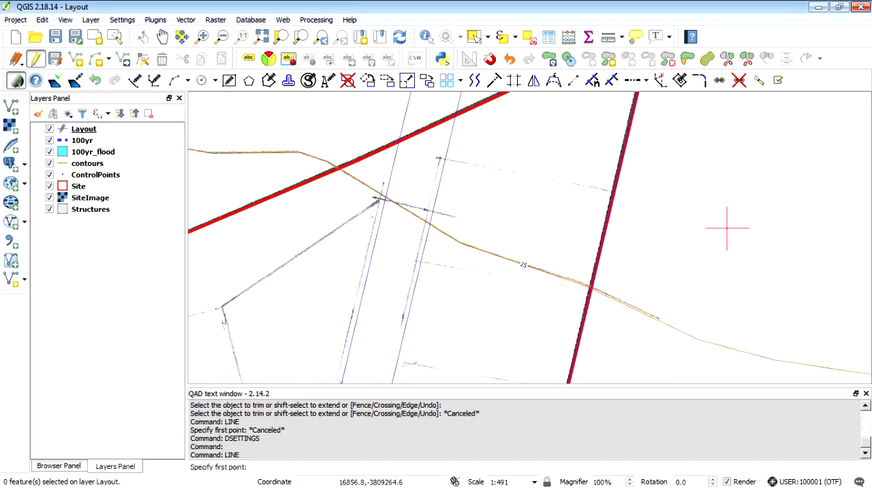
click(693, 219)
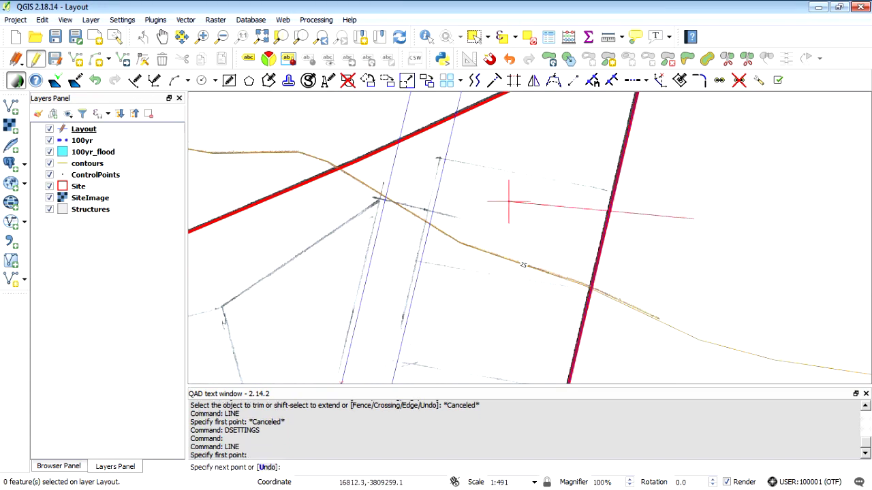
click(443, 162)
right_click(433, 170)
click(480, 181)
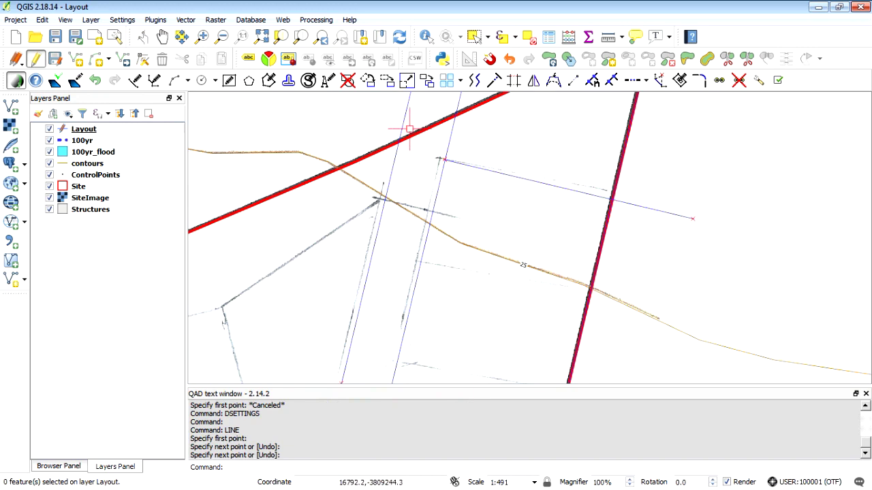
- Move the new perpendicular line northwestwards so it crosses the inner eastern line and follows the scanned lot line
click(386, 80)
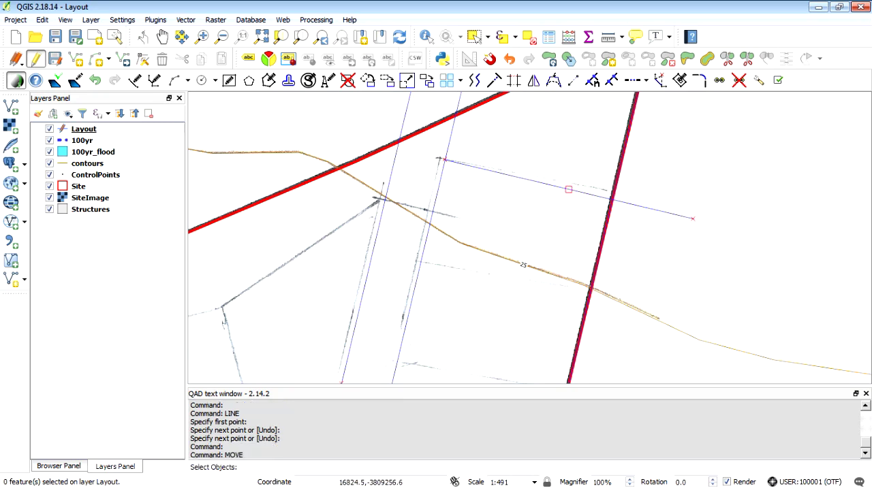
click(568, 190)
right_click(539, 219)
click(529, 224)
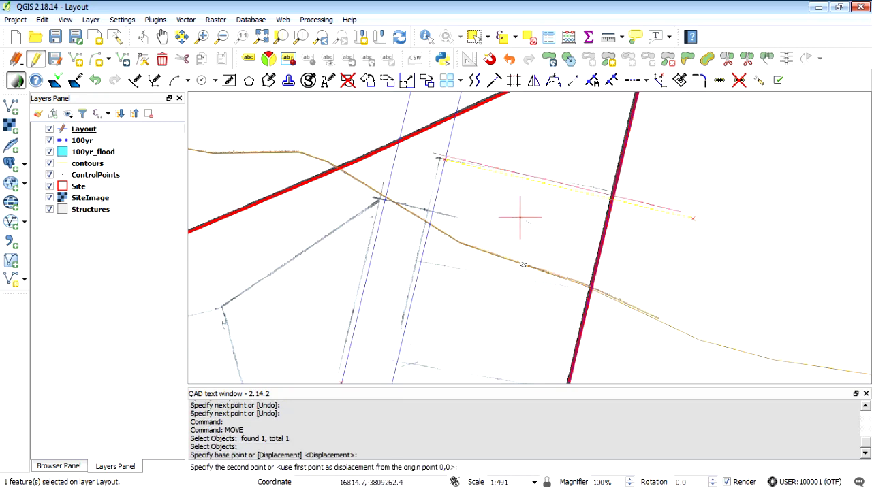
click(507, 213)
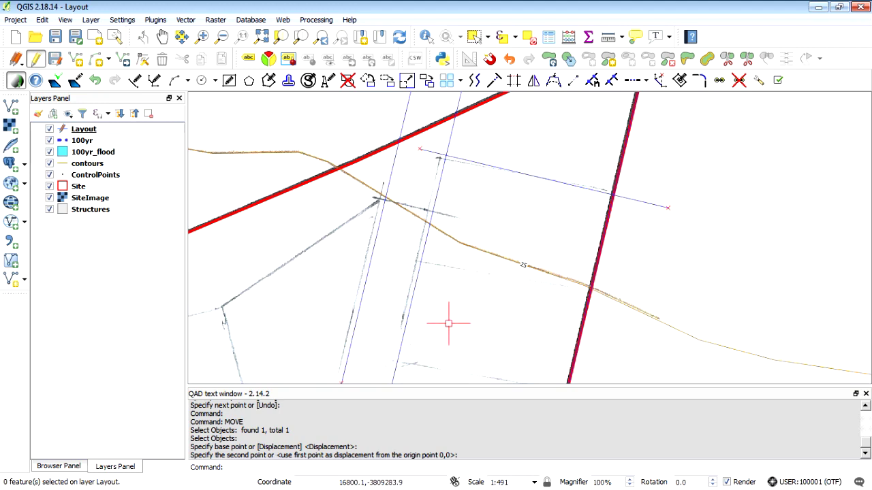
- Offset the perpendicular lot line southwards by a distance of 20 to add the second lot line of the eastern strip
scroll(688, 182, down, 1)
click(695, 193)
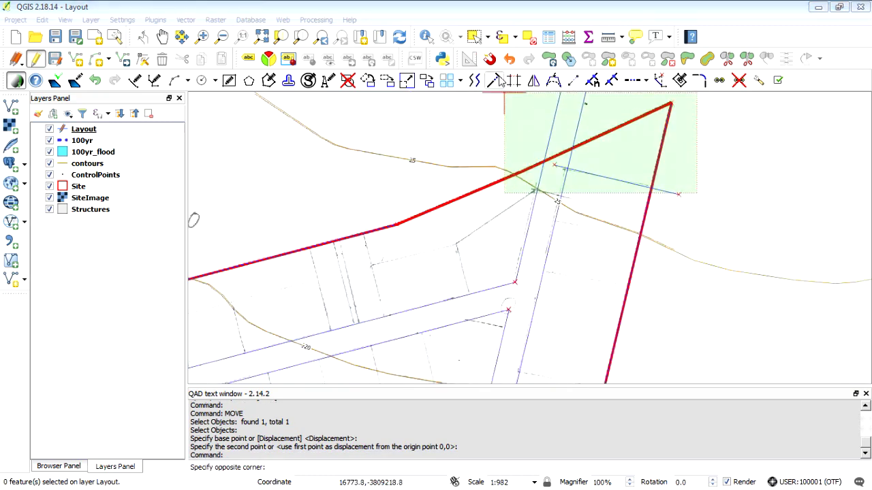
click(474, 81)
key(Return)
click(604, 177)
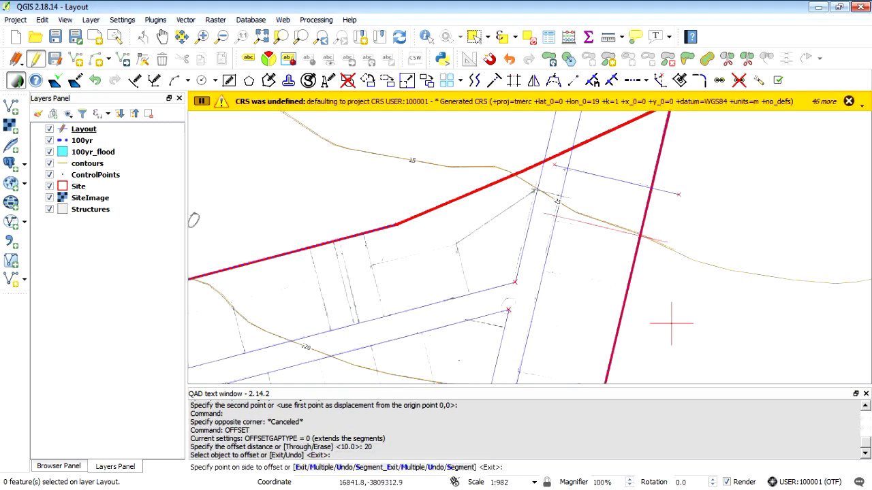
click(672, 323)
key(Return)
- Add a third eastern lot line by offsetting the second one southwards by 20
right_click(673, 323)
click(702, 332)
right_click(595, 237)
click(621, 249)
click(593, 224)
click(589, 280)
click(600, 311)
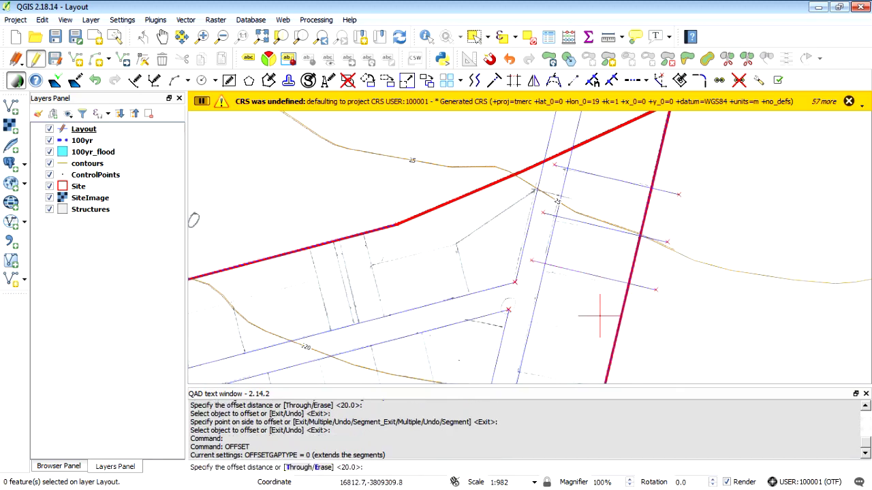
- Add a fourth and a fifth eastern lot line, each offset 20 southwards from the previous one
click(621, 324)
click(587, 274)
click(584, 339)
right_click(582, 340)
click(600, 348)
key(Return)
click(597, 328)
click(586, 352)
right_click(586, 352)
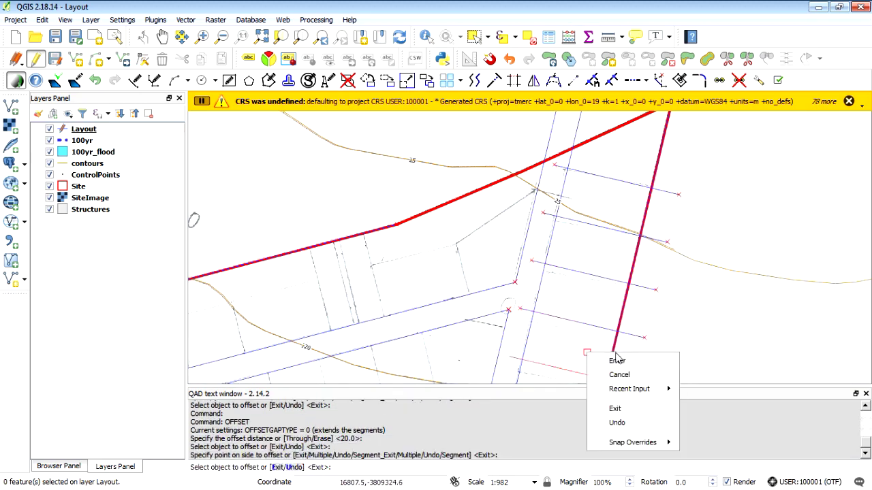
click(610, 360)
- Continue the eastern strip southwards with a sixth lot line offset 20 from the fifth
click(162, 37)
drag(494, 332, 535, 107)
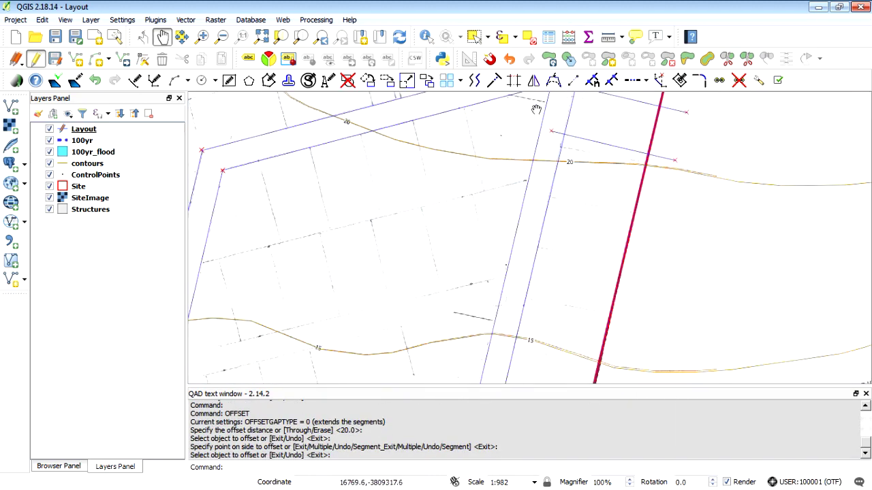
click(474, 80)
right_click(603, 225)
click(632, 234)
key(Return)
key(Return)
click(619, 148)
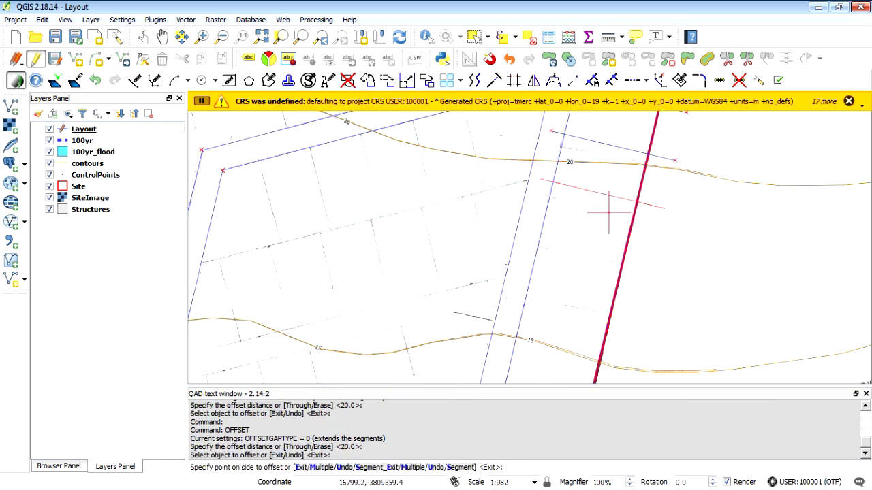
click(608, 217)
- Add a seventh and an eighth eastern lot line at successive southward offsets of 20
right_click(609, 222)
right_click(608, 222)
click(652, 234)
key(Return)
click(617, 197)
click(604, 264)
key(Return)
key(Return)
key(Return)
click(610, 247)
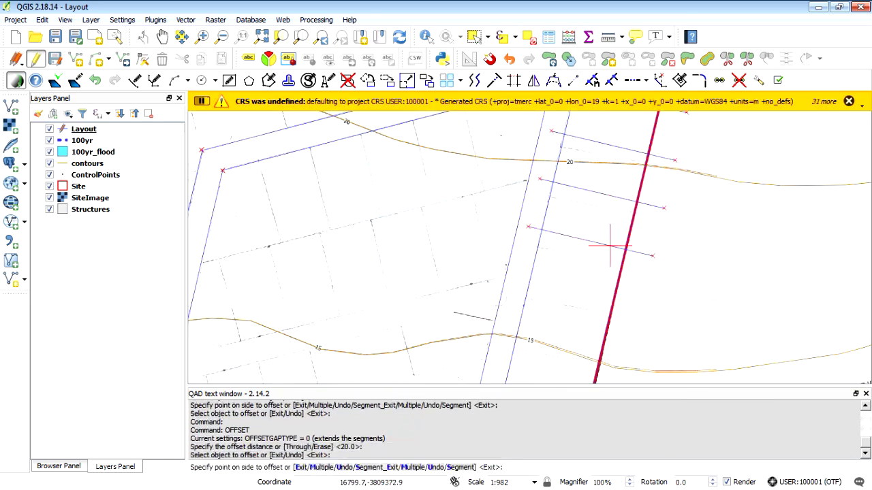
click(581, 311)
- Add a ninth and a tenth eastern lot line with further southward offsets of 20
key(Return)
key(Return)
right_click(589, 300)
click(619, 309)
click(579, 290)
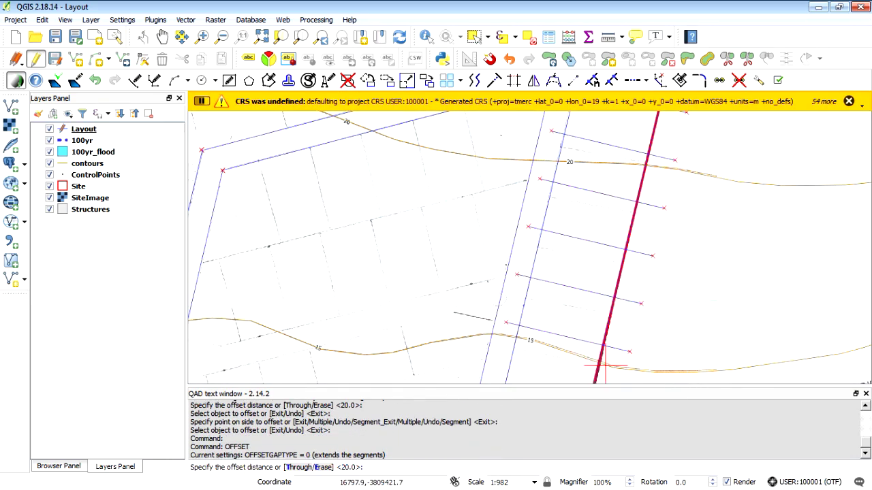
click(558, 359)
right_click(657, 303)
click(687, 312)
- Try to start another offset near the flood line and dismiss the QAD error dialogs
drag(564, 240, 565, 167)
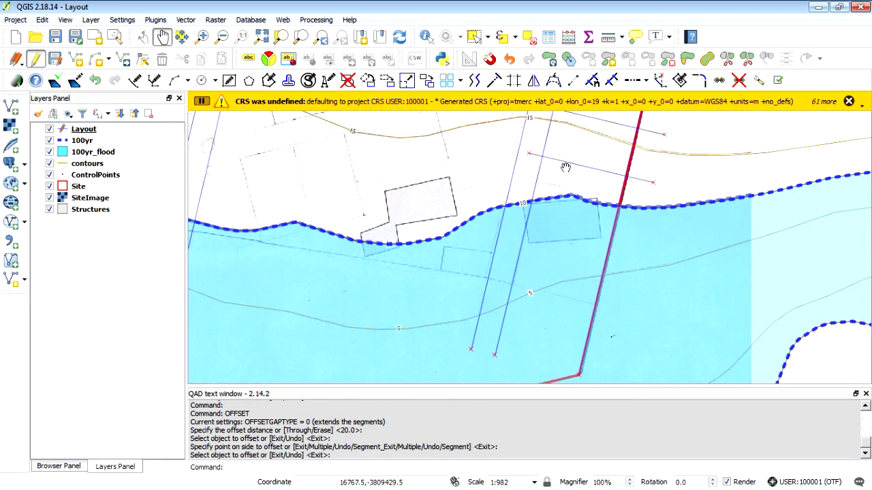
click(474, 80)
click(606, 34)
click(474, 81)
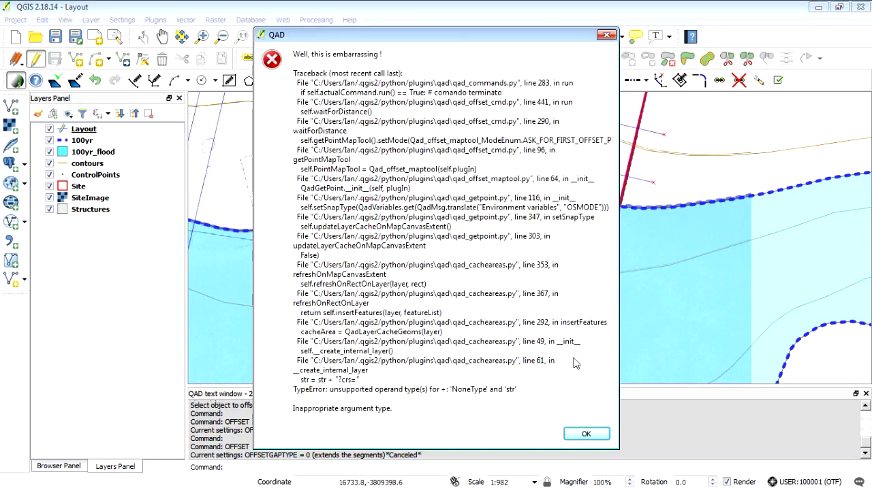
click(583, 436)
click(475, 80)
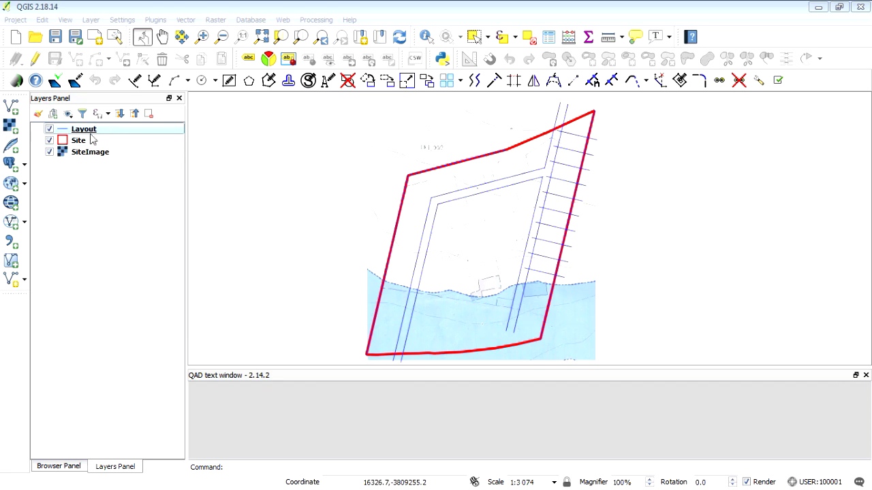
- Turn on editing for the Layout layer
click(35, 59)
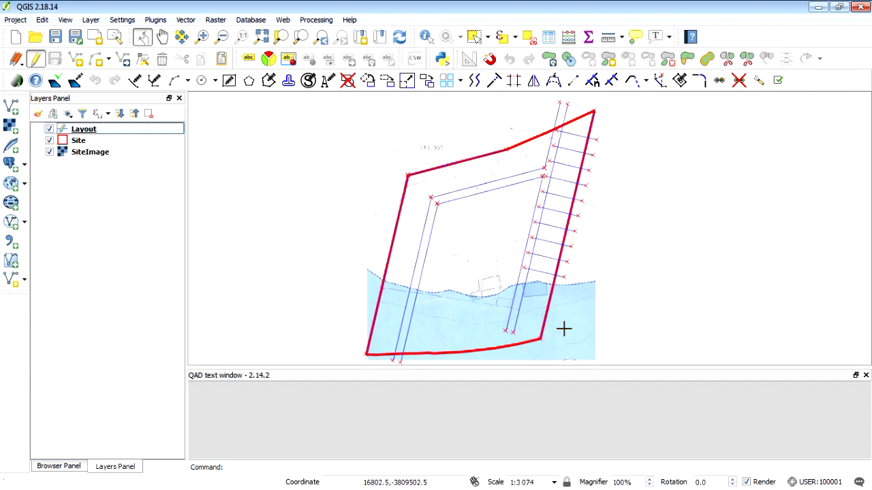
scroll(562, 297, up, 2)
scroll(518, 303, down, 2)
- Move the ten eastern lot lines together a short distance southwestwards along the eastern boundary
click(387, 81)
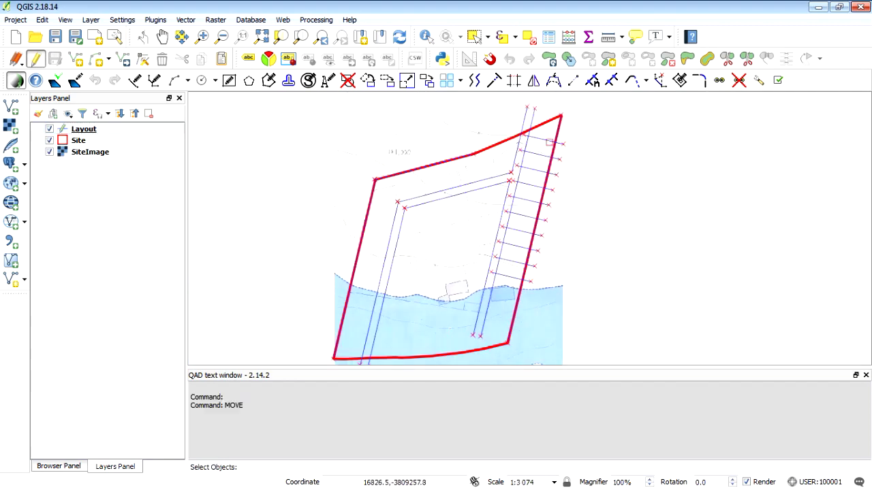
click(547, 141)
click(542, 155)
click(538, 171)
click(533, 186)
click(527, 201)
click(523, 215)
click(518, 230)
click(509, 277)
right_click(522, 286)
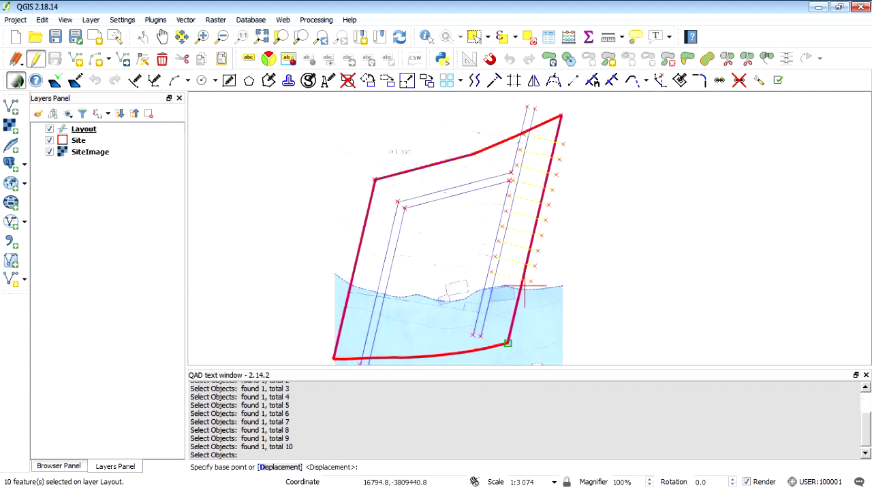
scroll(523, 287, up, 3)
click(629, 192)
click(602, 240)
scroll(602, 240, down, 3)
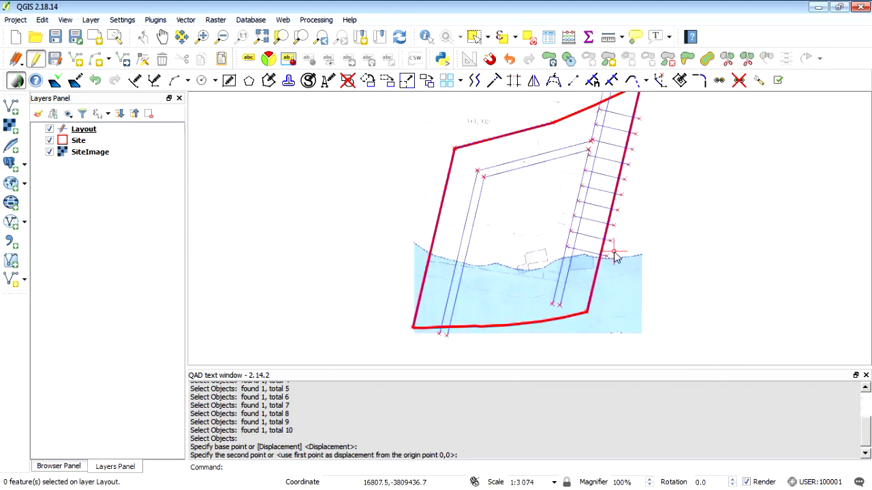
- Offset the southernmost eastern lot line southwards by 20 and repeat from the copy, adding two lot lines in the flood area
scroll(558, 252, up, 2)
click(475, 80)
text(20)
key(Return)
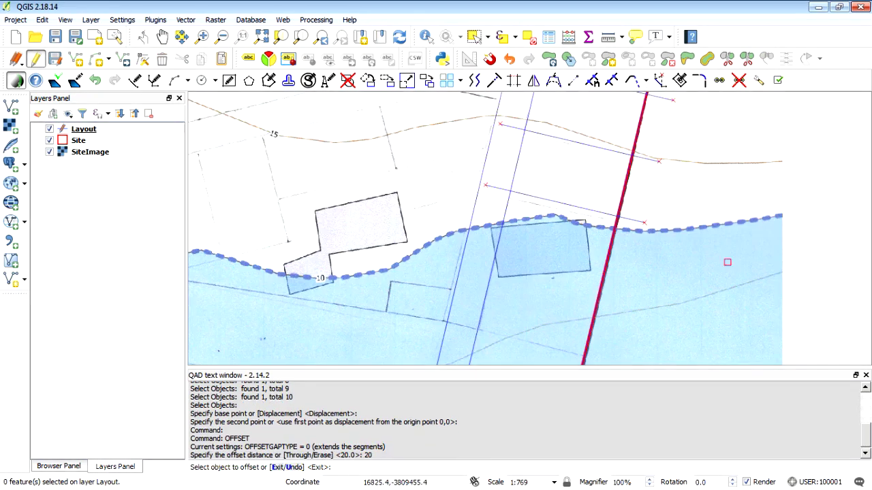
click(613, 216)
click(687, 331)
right_click(686, 330)
right_click(621, 295)
click(652, 305)
click(620, 281)
click(631, 347)
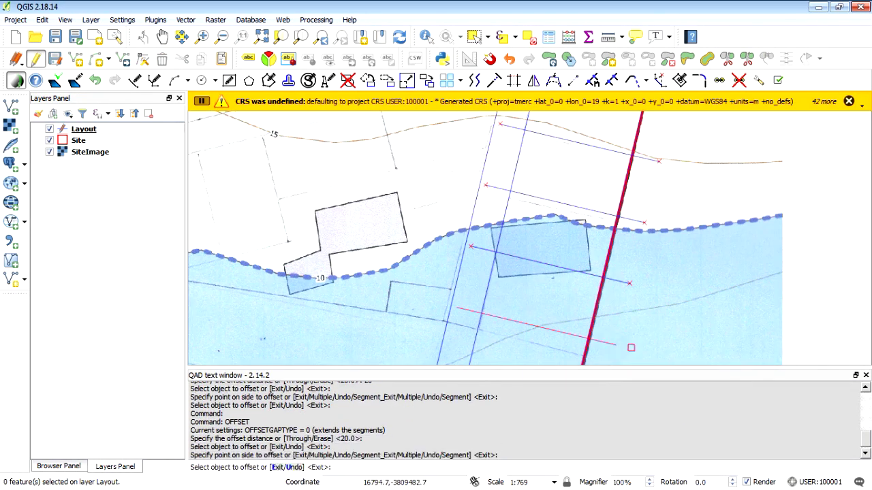
right_click(631, 347)
- Trim the western ends of the southern and middle lot lines back to the nearest eastern road line
scroll(680, 294, down, 2)
scroll(389, 233, down, 1)
scroll(531, 227, up, 2)
click(514, 80)
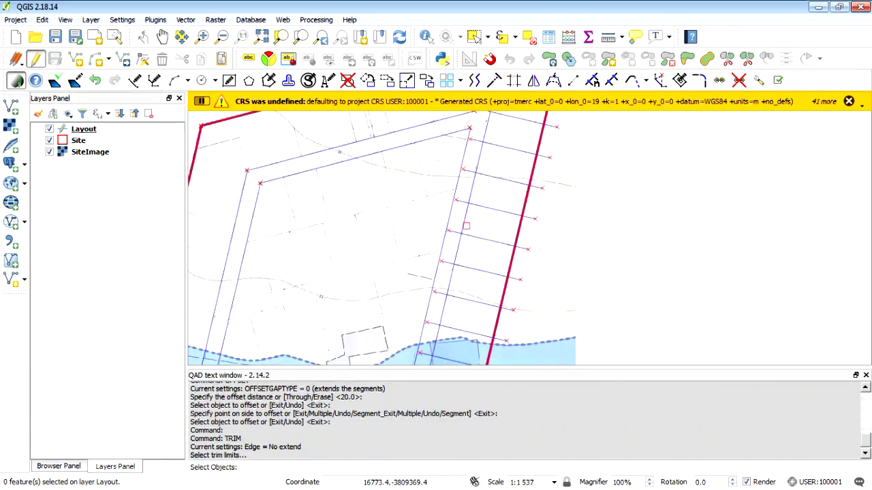
click(463, 225)
right_click(465, 235)
scroll(468, 246, down, 1)
scroll(449, 324, up, 1)
click(438, 308)
click(452, 248)
click(458, 216)
click(465, 186)
click(473, 155)
click(480, 124)
- Trim the western ends of the remaining northern lot lines back to the same road line
scroll(422, 295, down, 1)
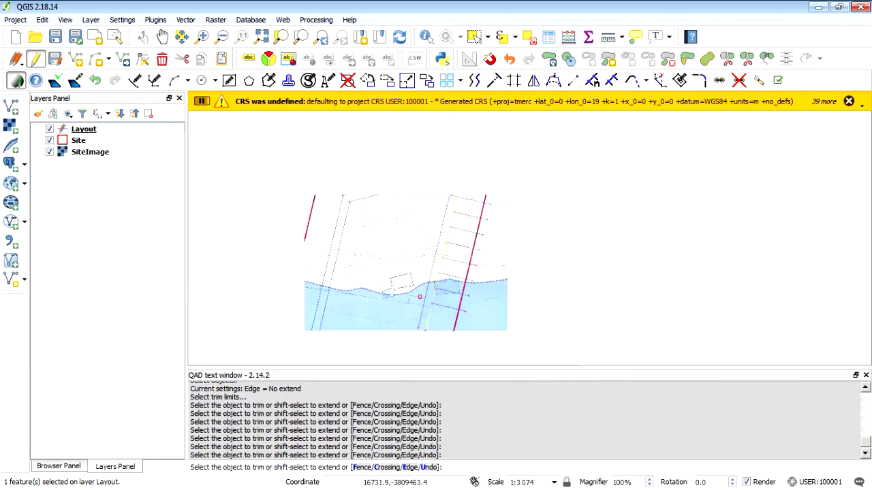
scroll(457, 143, up, 1)
click(454, 246)
click(474, 155)
click(482, 122)
scroll(447, 282, down, 1)
scroll(462, 203, up, 1)
right_click(575, 257)
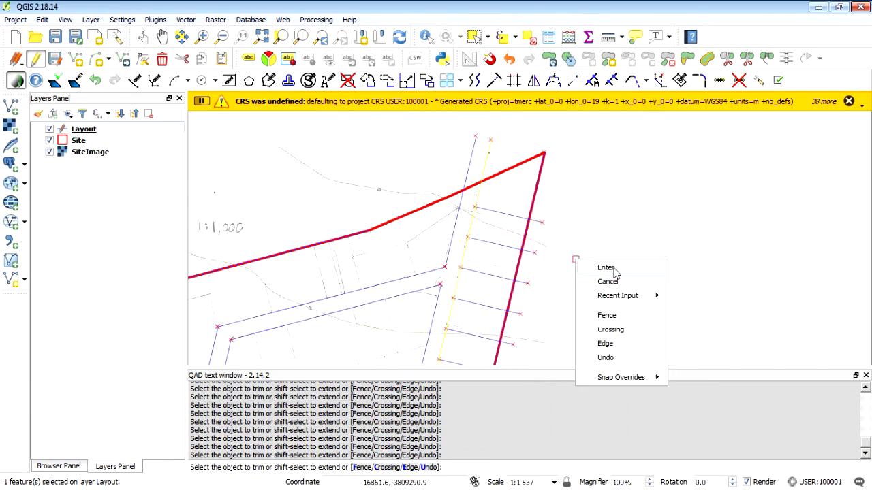
click(613, 269)
- Trim the eastern ends of the lot lines back to the eastern site boundary
right_click(588, 248)
click(617, 259)
click(527, 282)
click(518, 313)
click(511, 344)
scroll(580, 160, down, 1)
scroll(546, 257, up, 1)
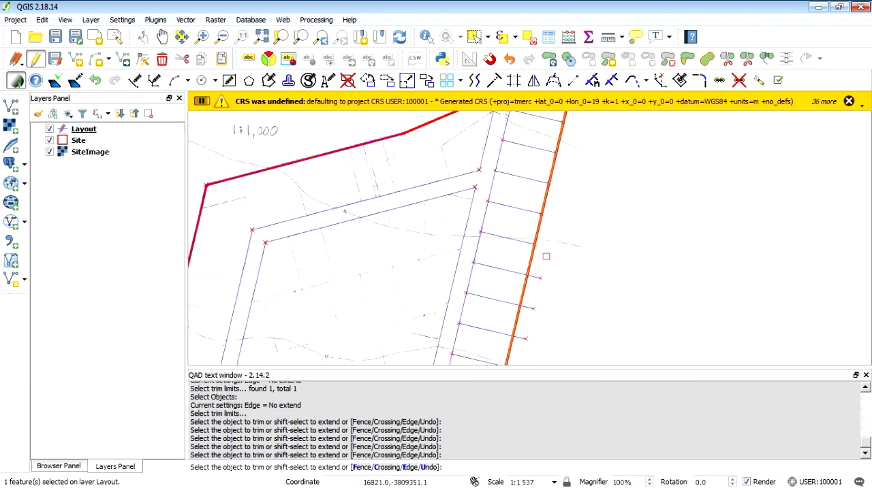
click(537, 277)
click(530, 308)
click(523, 340)
scroll(551, 283, down, 2)
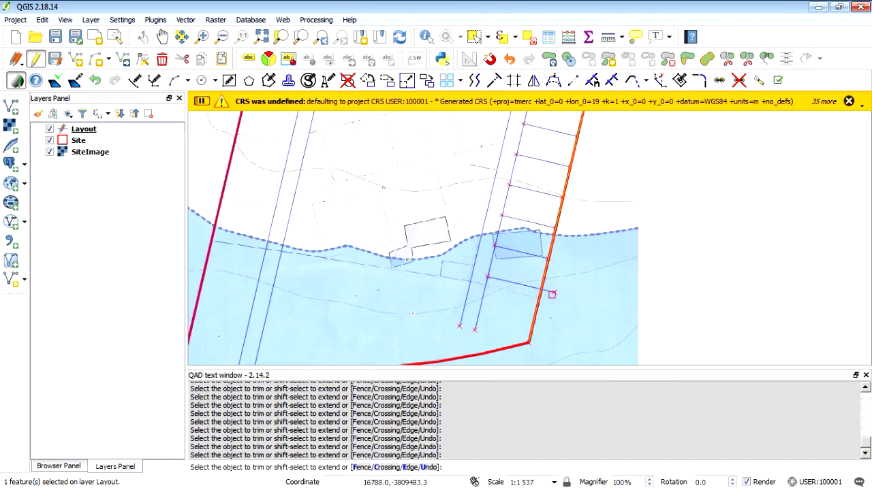
- Draw a trial line from the western boundary perpendicular to the outer western road line near the flood line, and delete it
scroll(488, 267, up, 2)
scroll(232, 256, up, 1)
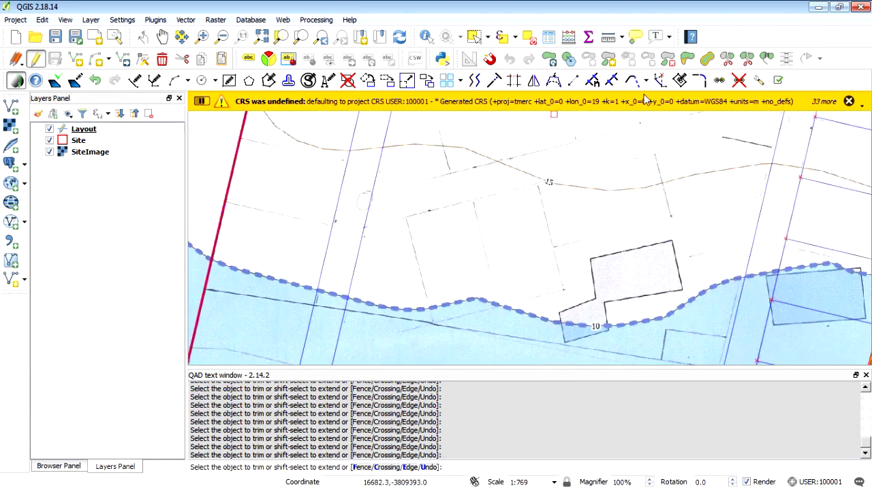
click(135, 80)
click(205, 250)
click(321, 277)
right_click(336, 267)
click(360, 275)
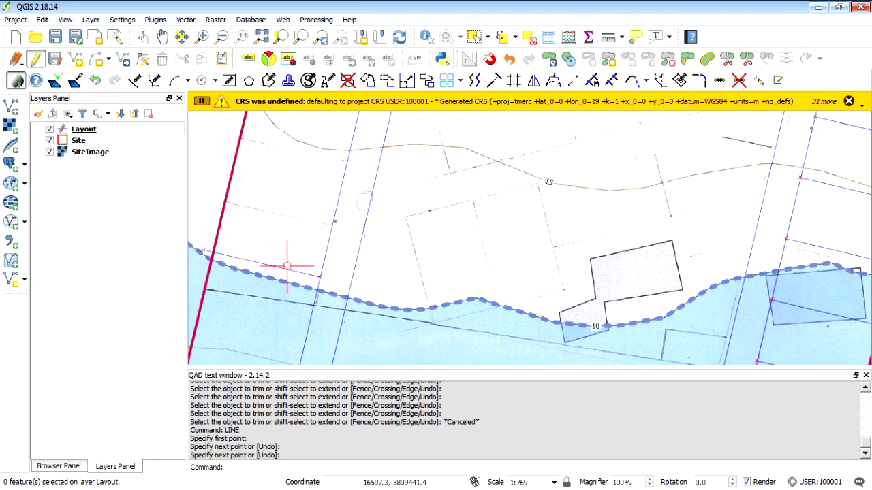
click(284, 267)
key(Delete)
- Draw a line from outside the western boundary perpendicular to the outer western road line, just north of the flood line
scroll(202, 270, up, 1)
scroll(288, 254, down, 1)
click(135, 80)
click(222, 208)
click(369, 242)
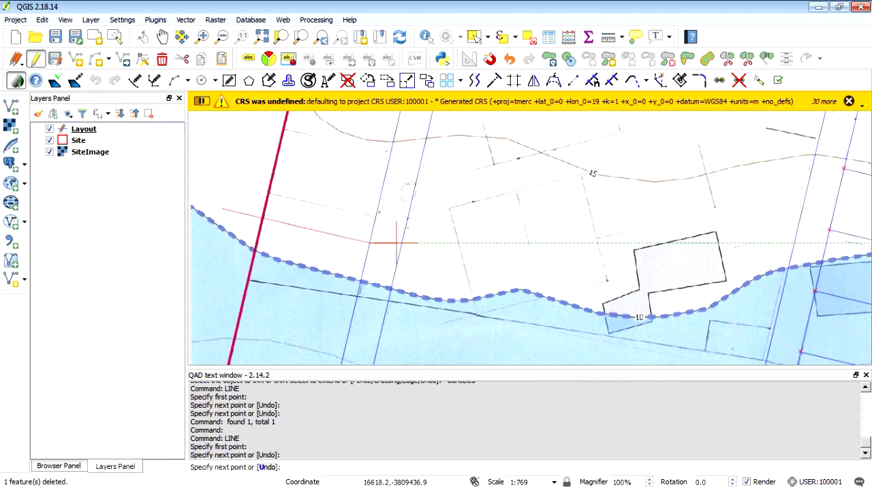
right_click(397, 243)
- Move the new perpendicular line southwards onto the flood line so it crosses the outer western road line
click(388, 80)
click(334, 234)
right_click(337, 225)
click(368, 242)
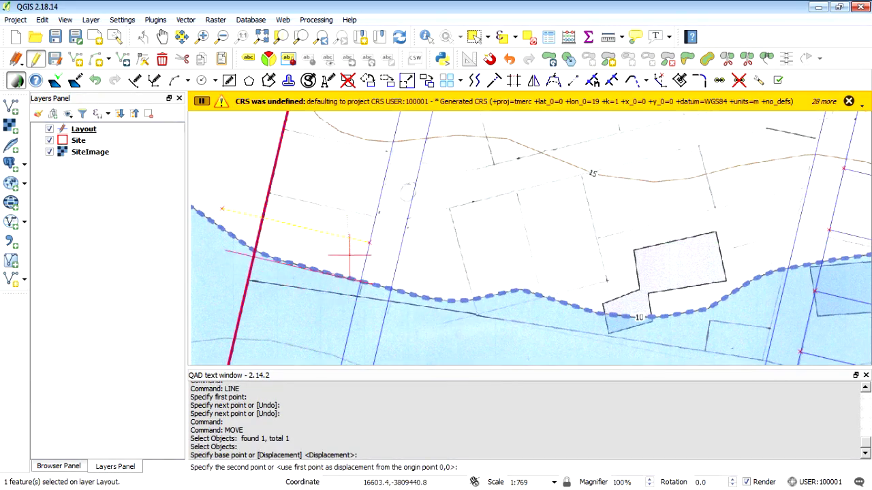
click(373, 284)
- Offset the western perpendicular line northwards by 20 and repeat from the copy, adding two lot lines
text(o)
key(Return)
right_click(318, 274)
click(337, 276)
click(333, 203)
right_click(337, 205)
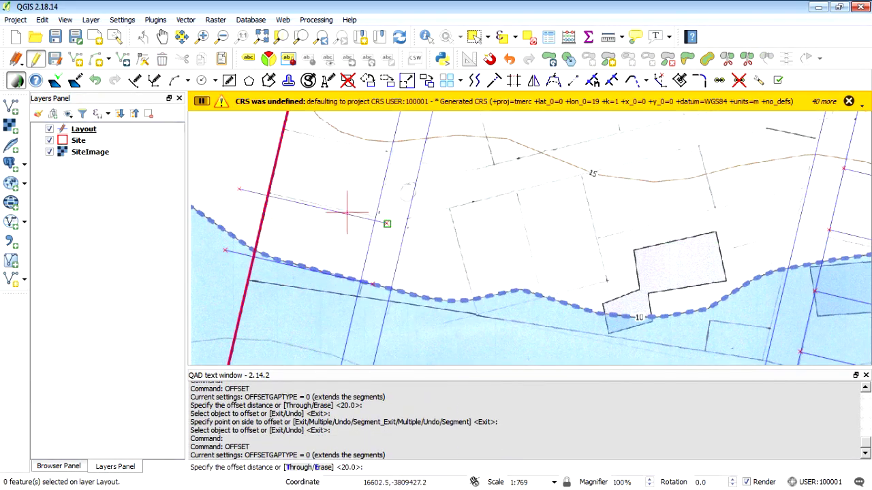
right_click(329, 214)
click(360, 224)
click(353, 216)
click(342, 189)
- Offset the northernmost western lot line northwards by 20 to add a third copy
right_click(341, 190)
scroll(339, 253, down, 1)
scroll(324, 242, up, 1)
click(331, 261)
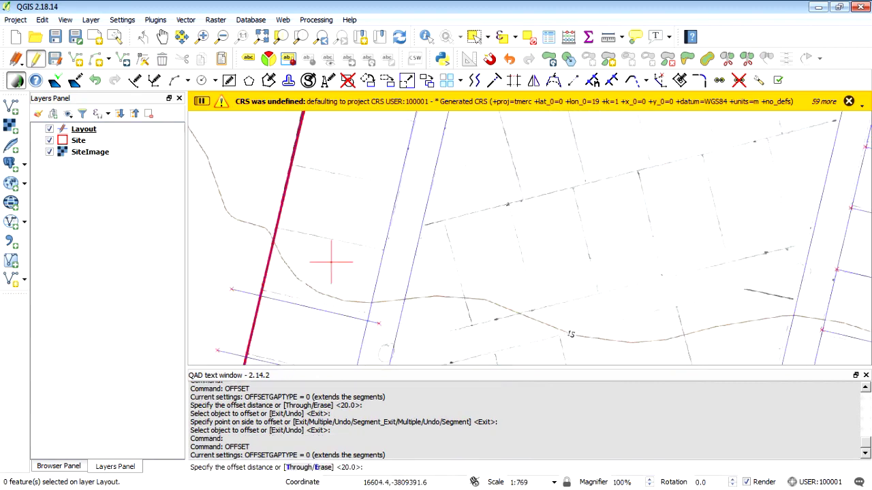
right_click(321, 308)
click(327, 310)
click(352, 228)
right_click(351, 228)
click(387, 240)
- Repeat the 20 offset northwards from each new copy, adding two more western lot lines towards the road corner
right_click(352, 253)
right_click(353, 253)
click(345, 250)
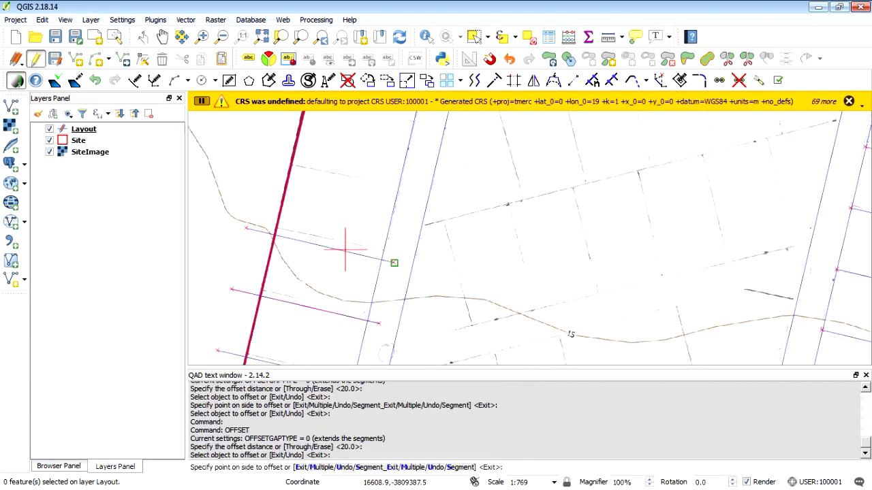
click(365, 199)
right_click(365, 200)
right_click(366, 200)
scroll(318, 287, down, 2)
scroll(322, 264, up, 2)
right_click(349, 266)
click(352, 266)
click(368, 187)
right_click(368, 188)
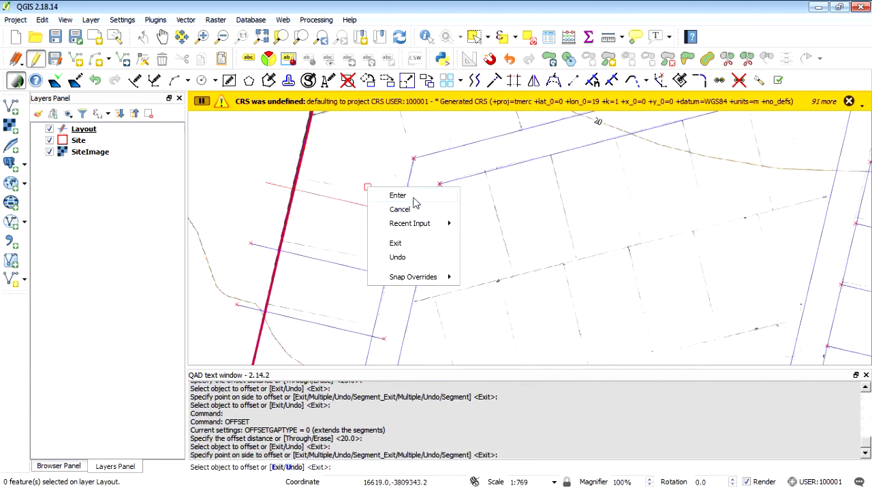
click(411, 197)
- Draw a line from north of the northern road, ending perpendicular on its outer line just east of the northwestern road corner
scroll(425, 235, down, 2)
scroll(386, 298, up, 1)
scroll(386, 298, down, 1)
scroll(416, 211, up, 2)
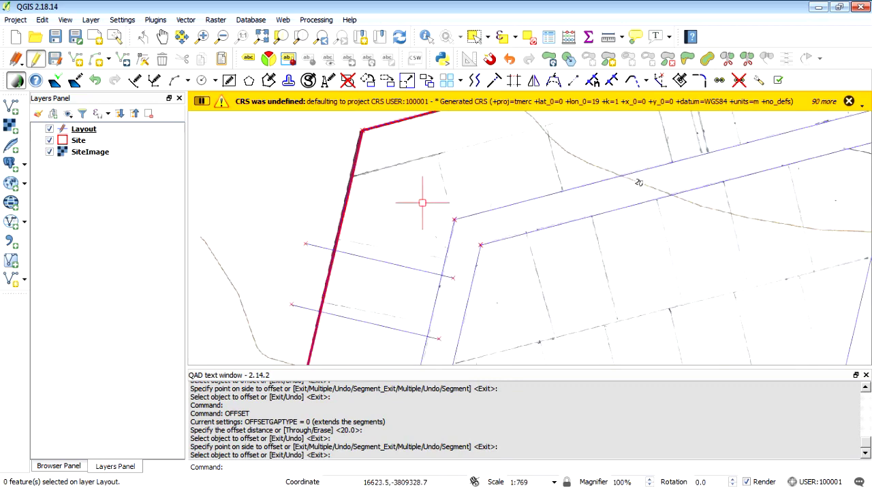
click(135, 81)
click(447, 143)
click(467, 216)
right_click(479, 213)
- Move the new perpendicular line by its lower end onto the northwestern corner of the outer road line
click(386, 80)
click(463, 193)
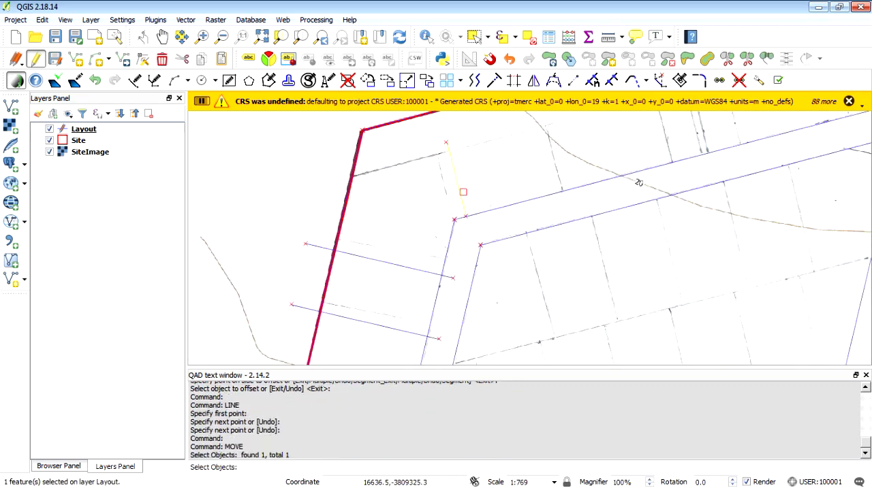
right_click(464, 194)
click(466, 217)
click(454, 219)
right_click(480, 201)
key(Escape)
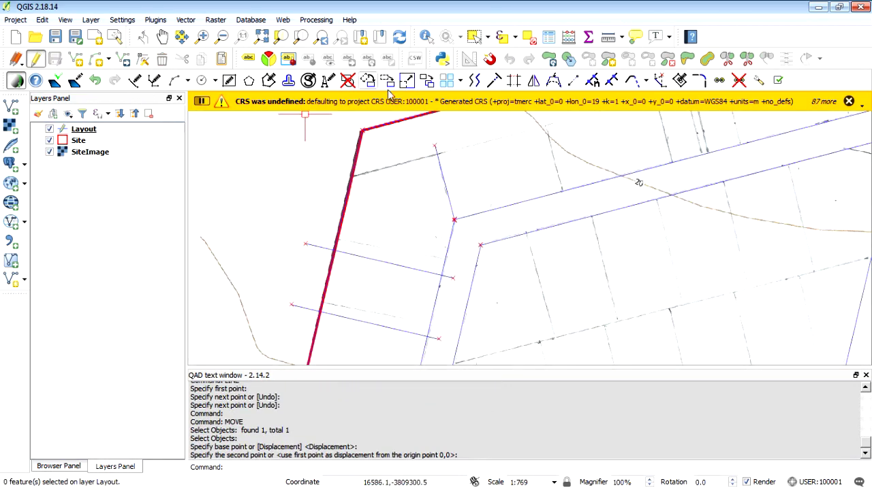
- Offset the corner lot line eastwards by 35 and repeat from the copy, adding two lot lines along the northern road
text(o)
key(Return)
key(Return)
click(448, 200)
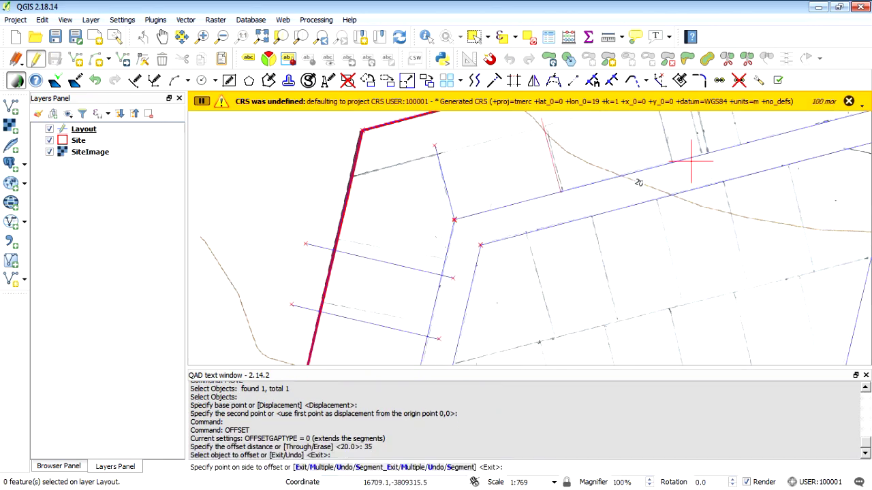
click(691, 161)
right_click(687, 163)
scroll(484, 336, down, 1)
scroll(540, 270, up, 1)
right_click(533, 220)
click(596, 229)
right_click(591, 230)
click(496, 228)
click(577, 221)
right_click(579, 220)
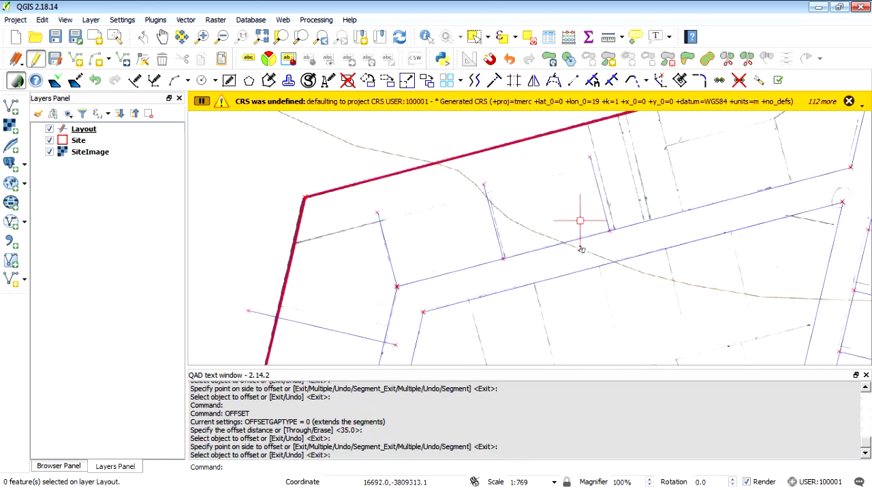
- Offset the northern road's outer line northwards by 20 to form the back line of the northern lots
click(428, 81)
text(20)
key(Return)
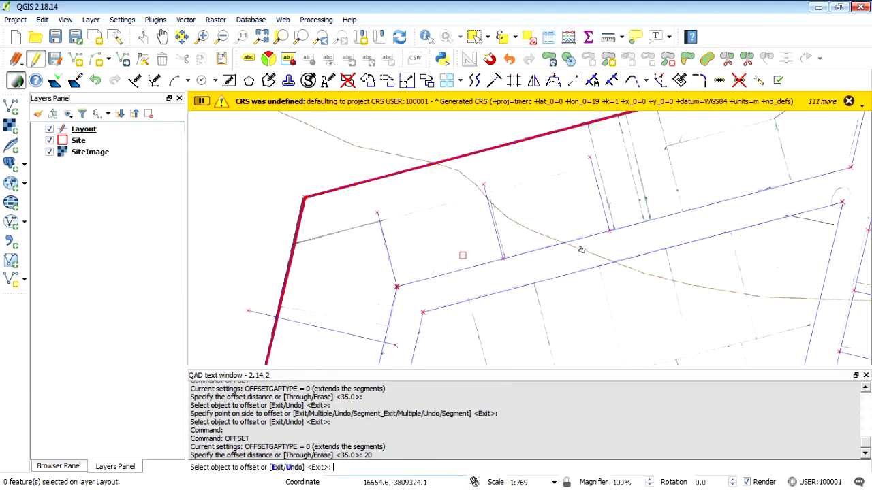
click(475, 267)
click(434, 169)
right_click(434, 167)
click(503, 180)
- Offset the easternmost northern lot line eastwards by 22
scroll(256, 307, down, 1)
scroll(448, 268, up, 2)
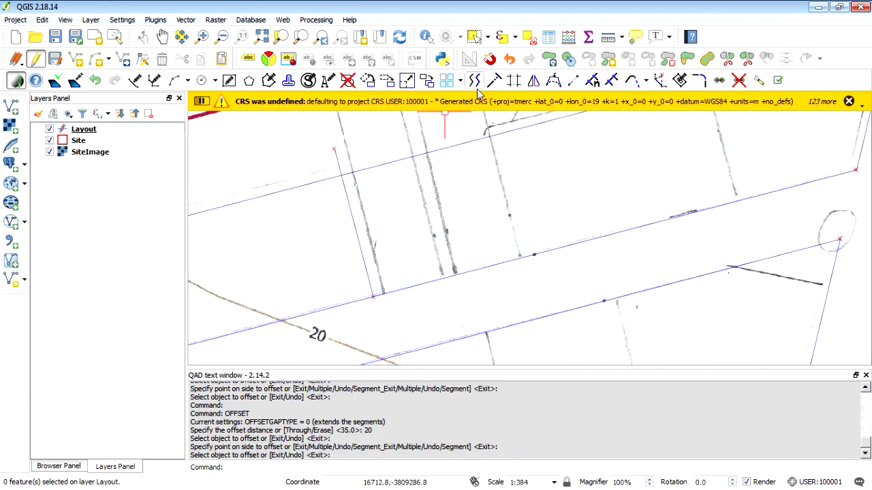
click(475, 82)
text(22)
key(Return)
click(359, 248)
click(521, 208)
key(Return)
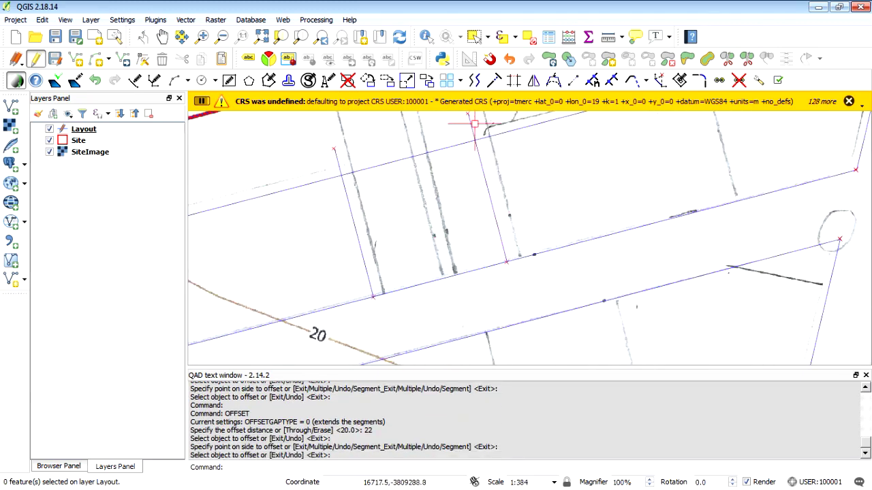
- Offset the newest northern lot line eastwards by 35 to add the last lot line before the eastern road
key(Return)
text(35)
key(Return)
click(500, 237)
click(640, 192)
right_click(640, 191)
click(773, 146)
scroll(772, 146, up, 1)
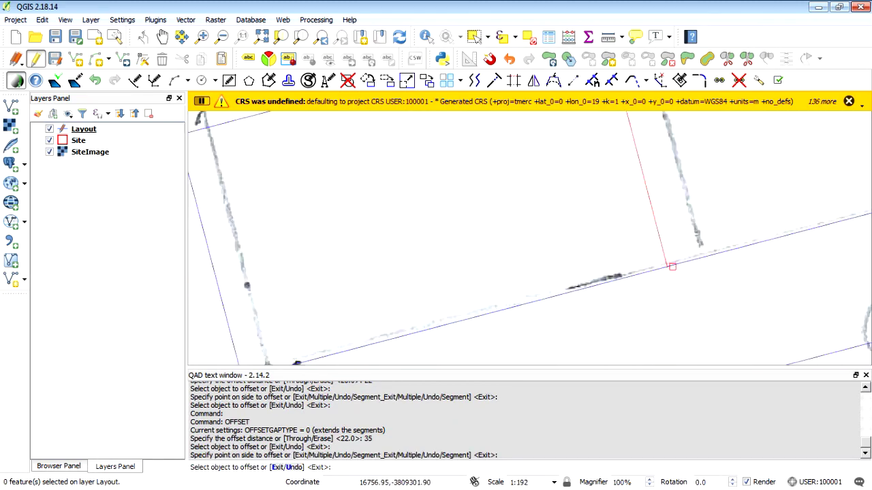
scroll(680, 274, down, 2)
right_click(588, 156)
click(616, 165)
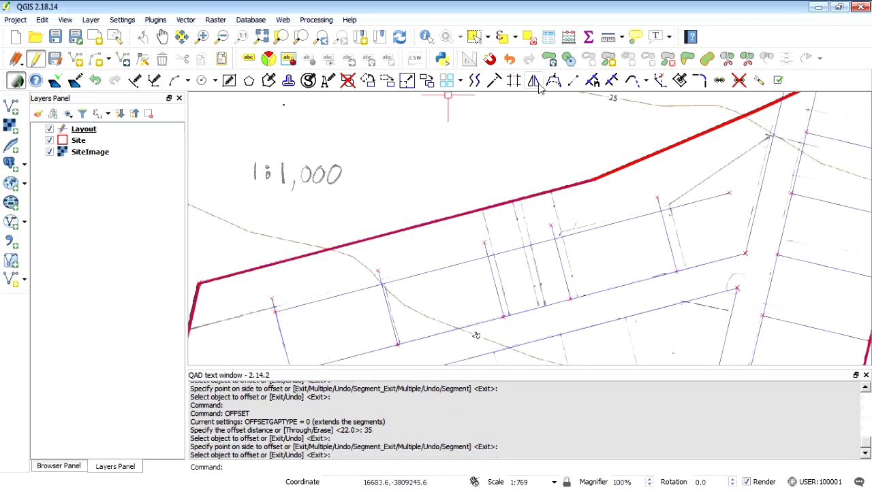
- Extend the eastern end of the northern lots' back line to the near line of the eastern road
click(493, 81)
click(761, 195)
key(Return)
key(Return)
- Trim the northern lot lines' upper ends that project beyond the back line, using the back line as the trim limit
click(514, 81)
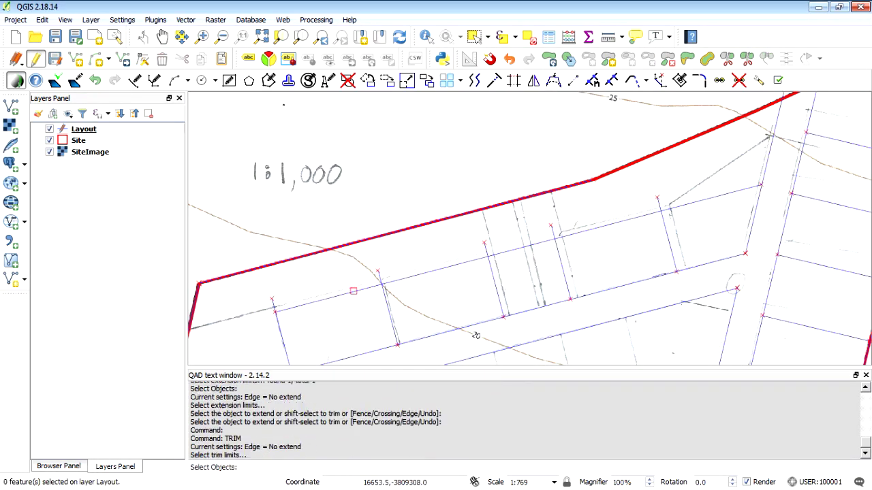
click(352, 292)
key(Return)
click(372, 273)
click(378, 274)
click(483, 236)
click(660, 199)
scroll(694, 278, up, 1)
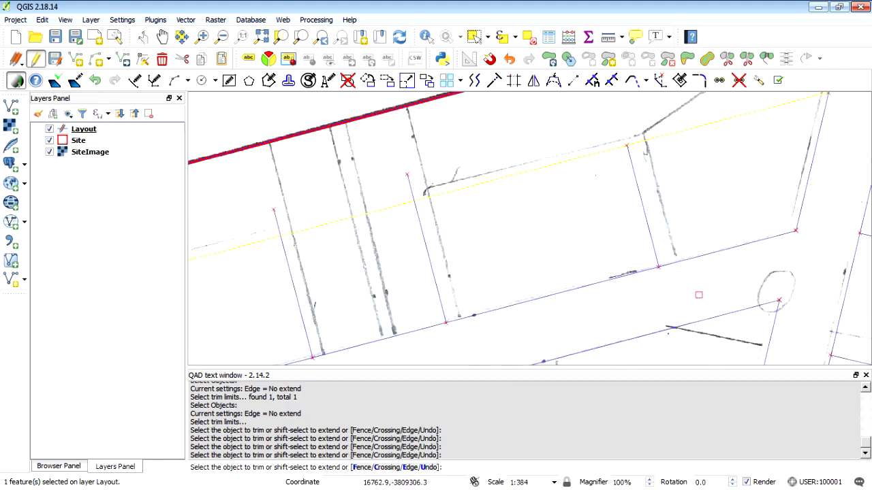
key(Return)
- Take the northern road's outer line as the trim limit and trim the easternmost lot line's small overshoot into the road
right_click(689, 272)
click(724, 284)
click(708, 253)
scroll(661, 270, up, 5)
scroll(569, 207, down, 1)
click(569, 163)
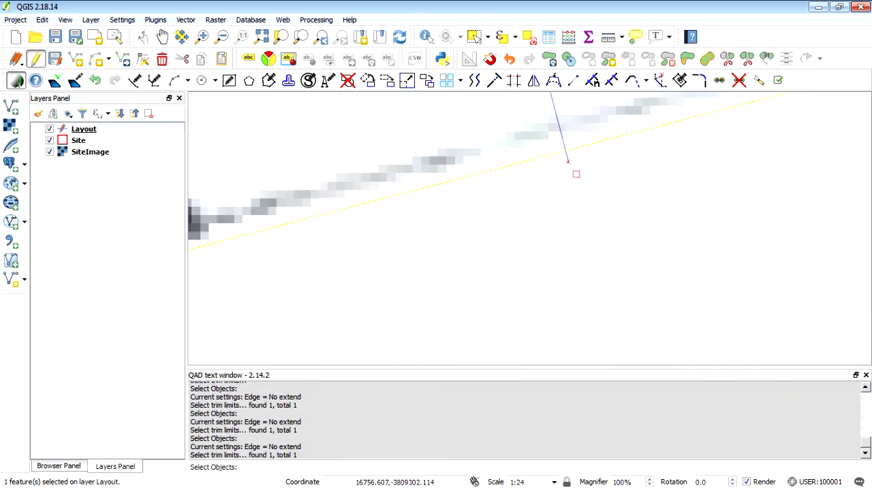
key(Return)
scroll(678, 204, down, 5)
scroll(590, 226, up, 5)
click(582, 196)
- Trim the small overshoots of the middle northern lot lines at the same outer road line
scroll(772, 234, down, 3)
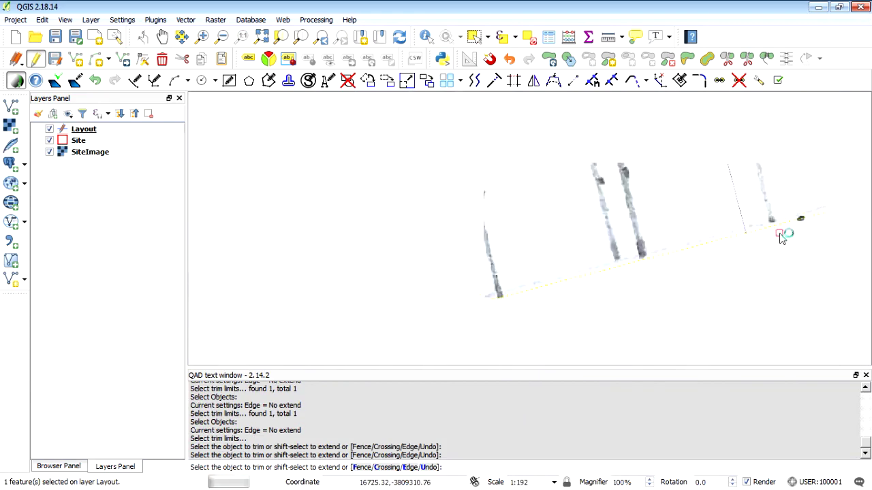
scroll(463, 318, up, 3)
click(473, 240)
scroll(774, 224, down, 4)
scroll(522, 293, up, 3)
click(573, 204)
scroll(803, 265, down, 1)
scroll(710, 231, up, 4)
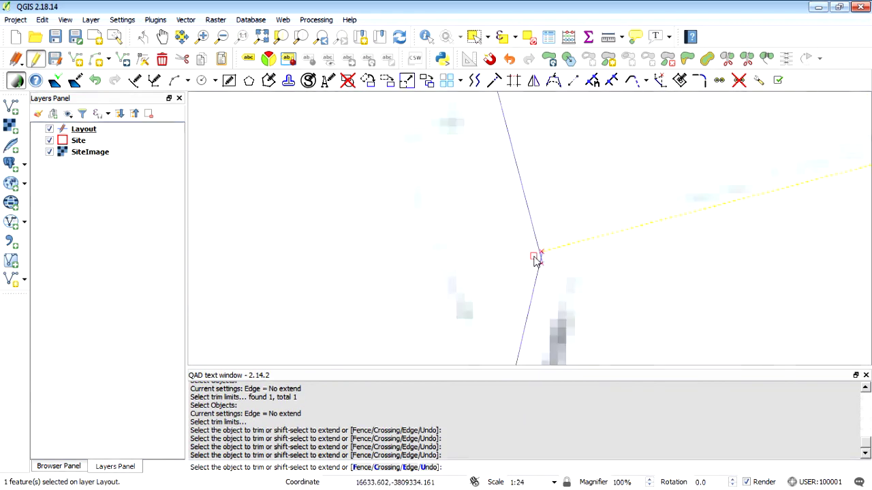
- Move the westernmost northern lot line so that its lower end meets the road corner exactly
scroll(480, 219, down, 7)
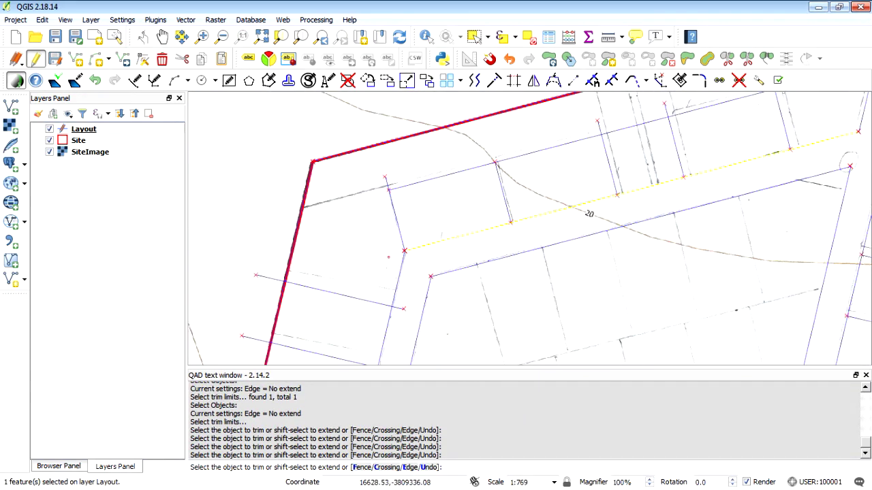
scroll(497, 162, up, 8)
scroll(723, 159, down, 8)
scroll(637, 244, up, 5)
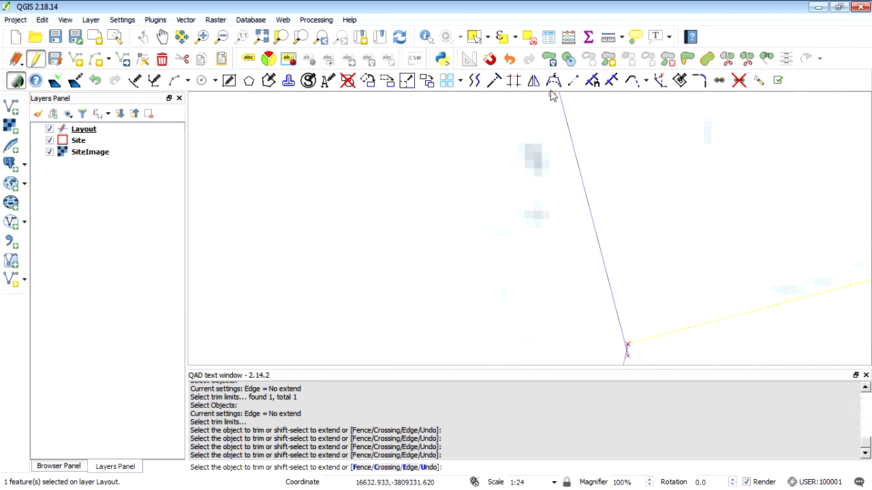
click(387, 80)
key(Return)
click(627, 345)
scroll(514, 223, down, 3)
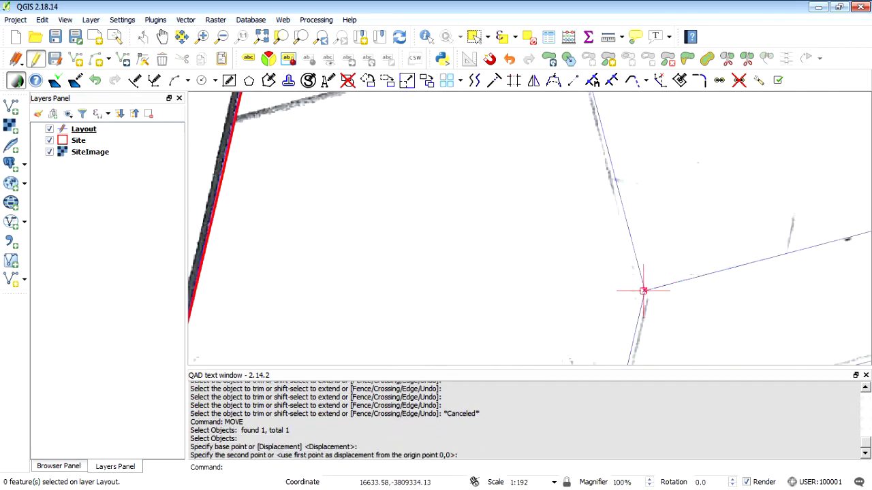
- Trim the upper end of the westernmost northern lot line at the back line
scroll(490, 283, up, 2)
click(514, 81)
click(563, 325)
right_click(562, 324)
click(484, 275)
scroll(493, 275, down, 2)
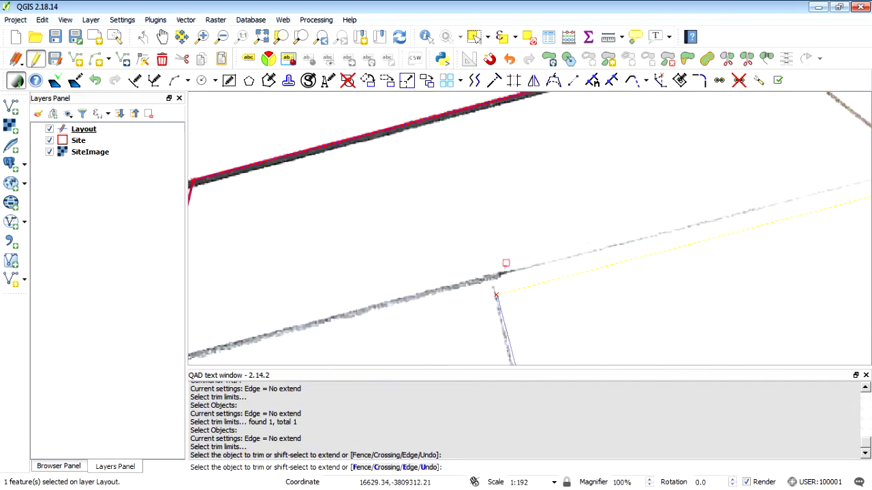
- Extend the western end of the back line to the western site boundary and save the layer edits
scroll(631, 148, down, 2)
click(494, 80)
click(510, 203)
right_click(510, 202)
click(601, 183)
scroll(419, 249, down, 1)
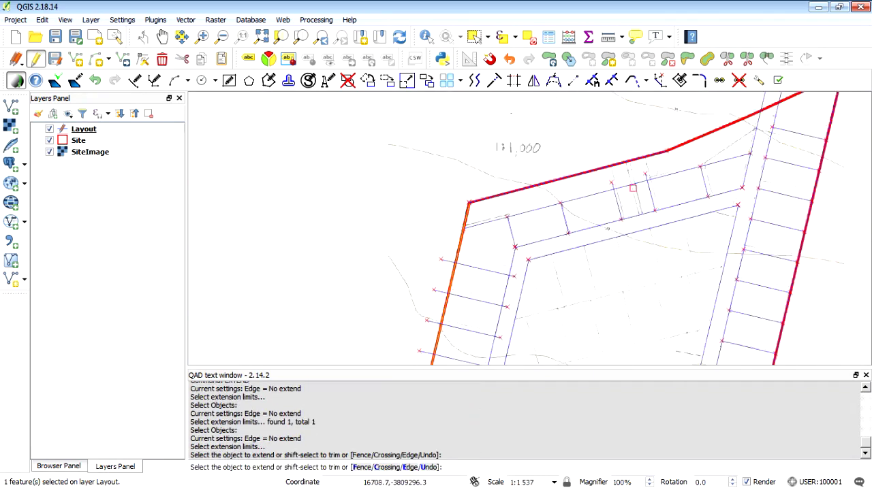
scroll(651, 198, up, 1)
click(55, 59)
- Trim the outer ends of the western lot lines that project beyond the western site boundary
scroll(599, 227, down, 1)
scroll(647, 208, up, 1)
scroll(778, 192, down, 2)
scroll(627, 296, up, 1)
scroll(692, 185, down, 1)
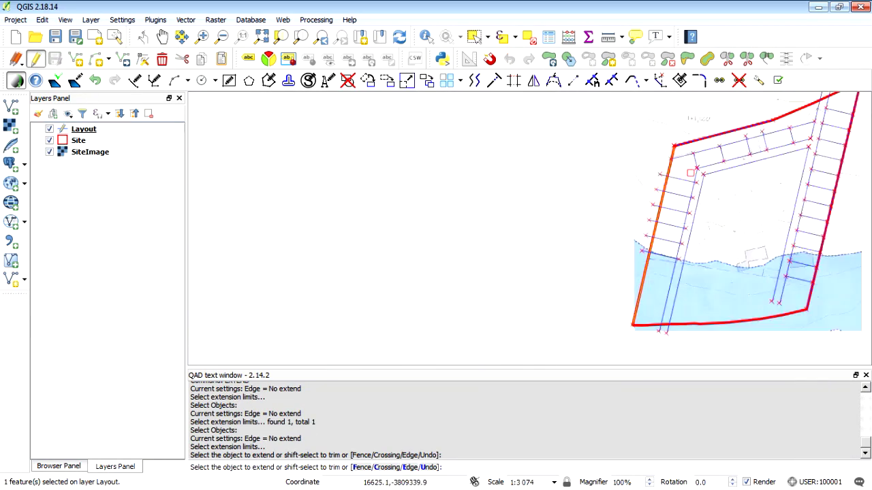
scroll(684, 191, up, 1)
click(514, 81)
click(629, 240)
right_click(629, 240)
click(605, 312)
click(610, 281)
click(618, 251)
click(626, 220)
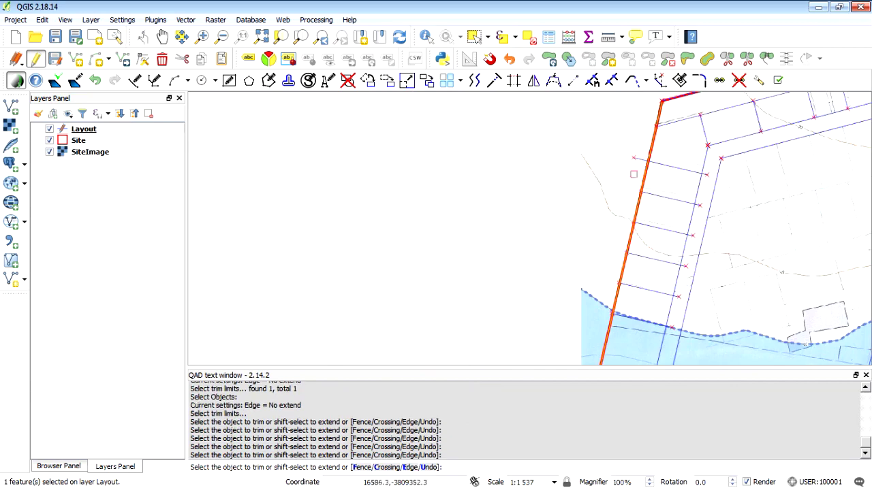
click(633, 190)
- Trim the inner ends of the western lot lines that project past the outer western road line
right_click(721, 255)
click(677, 282)
right_click(677, 282)
click(670, 327)
click(677, 296)
click(684, 266)
click(691, 235)
click(699, 205)
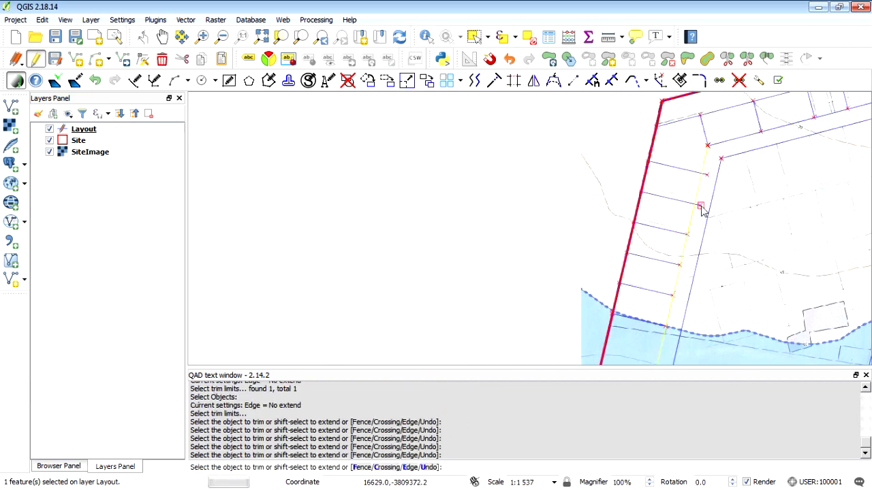
key(Return)
scroll(403, 210, down, 1)
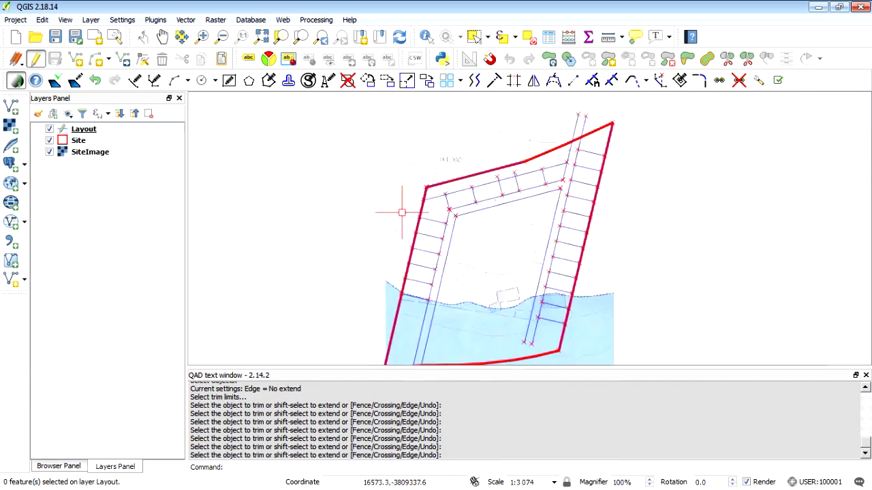
- Extend the two middle northern lot lines up to the northern site boundary
scroll(499, 174, up, 3)
click(493, 80)
click(478, 141)
right_click(478, 142)
click(451, 230)
click(587, 207)
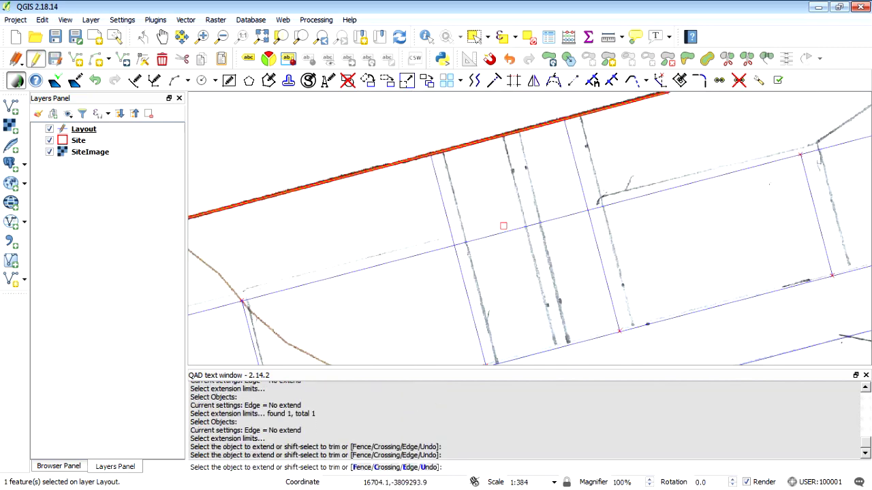
- Offset the western of the two extended northern lot lines by 10 towards the east
key(Escape)
click(475, 81)
text(10)
key(Return)
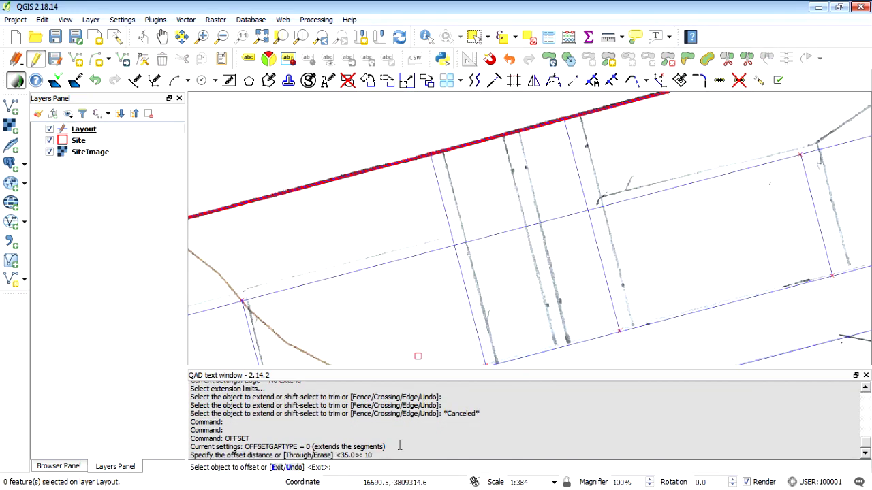
click(459, 273)
click(575, 264)
right_click(565, 261)
click(595, 271)
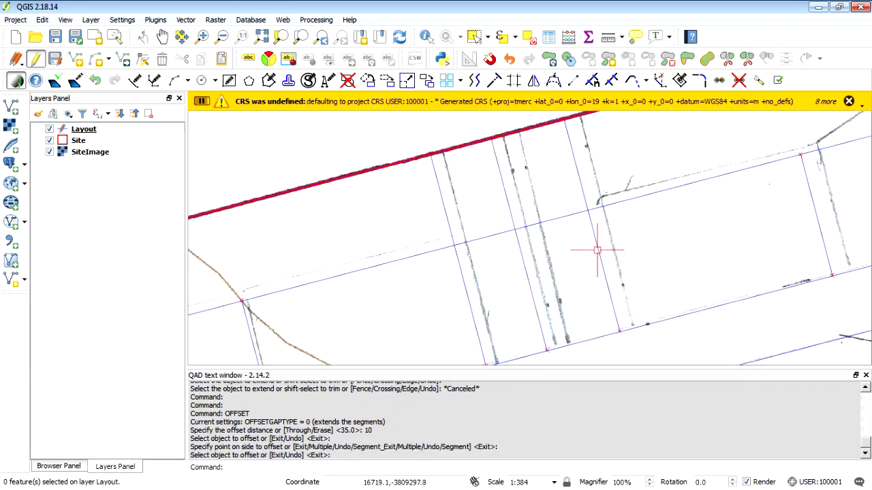
- Offset the eastern of the two extended northern lot lines by 10 towards the west
right_click(615, 246)
click(631, 251)
key(Return)
click(601, 259)
click(559, 266)
right_click(570, 267)
click(600, 275)
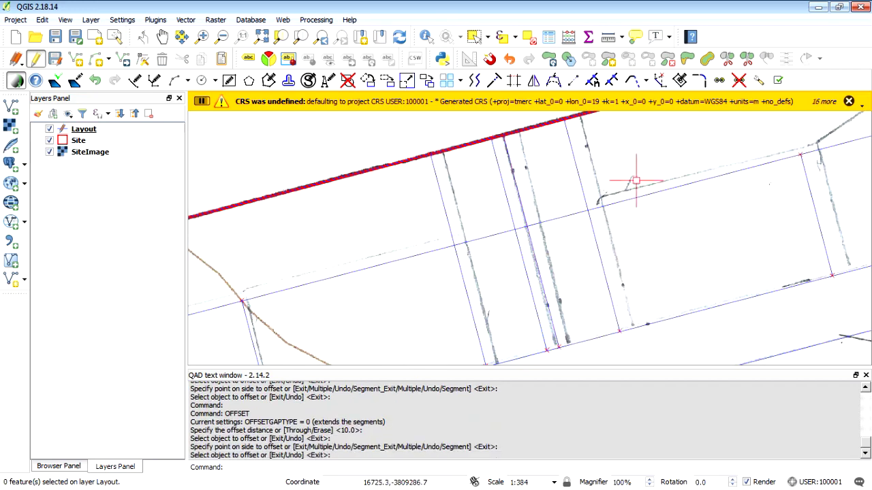
- Break the back line at a point between the new offset lines and the eastern extended lot line, and select its western piece
click(646, 80)
click(671, 97)
click(570, 216)
click(646, 80)
click(671, 113)
click(570, 215)
click(475, 37)
click(570, 215)
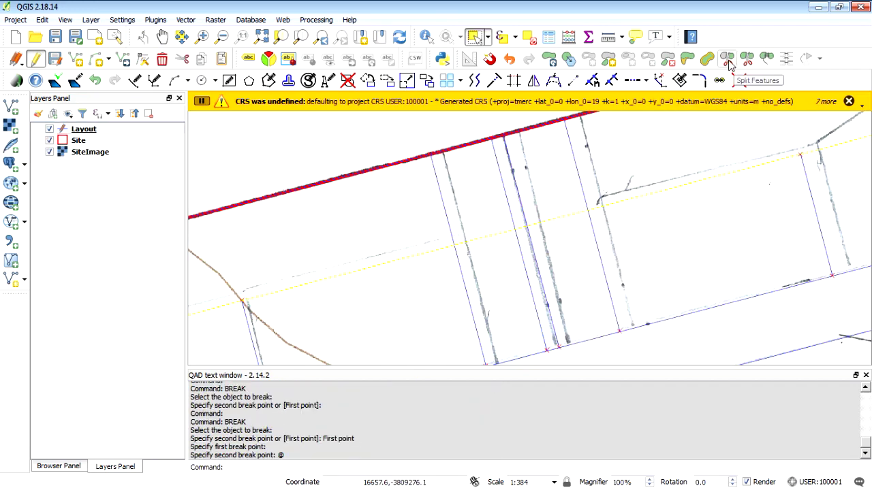
click(514, 81)
right_click(455, 264)
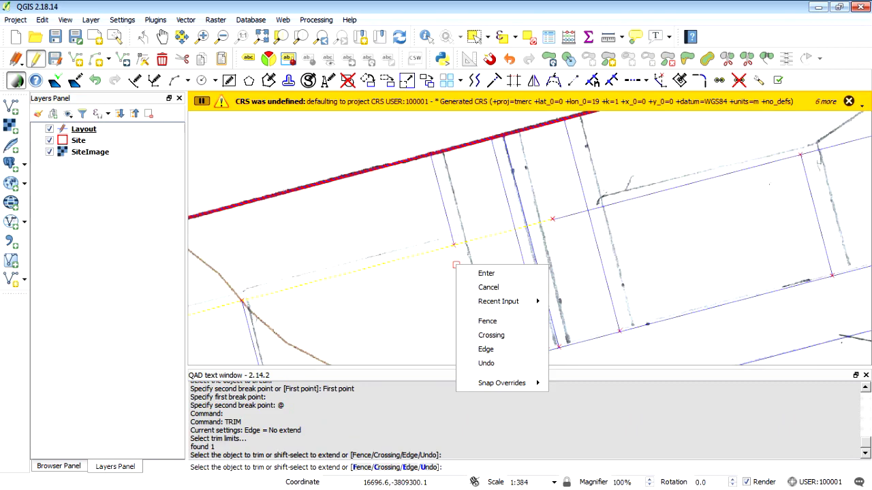
click(487, 364)
- Trim the western piece of the back line where it crosses the western extended lot line
click(450, 224)
right_click(451, 225)
click(477, 238)
right_click(619, 166)
click(659, 176)
- Trim the leftover stub of the back line that projects west of the eastern extended lot line
right_click(621, 149)
click(641, 157)
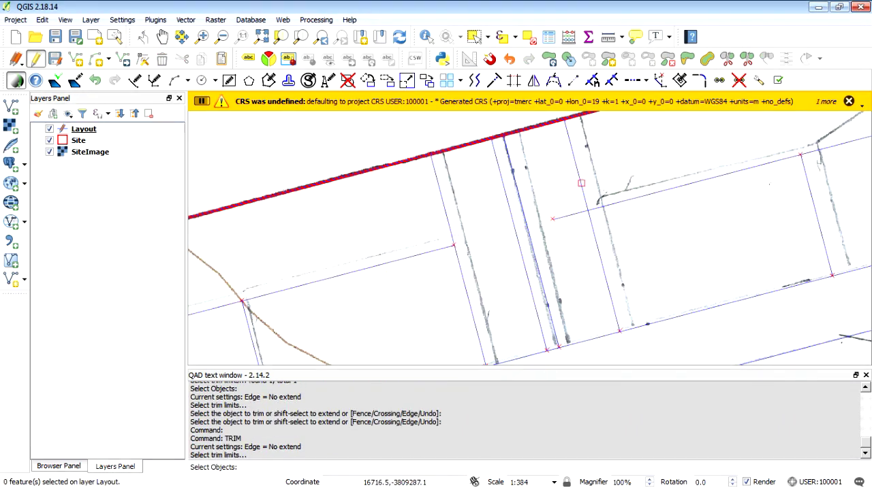
click(580, 184)
right_click(581, 184)
click(600, 191)
click(570, 214)
- Break the upper line of the northern road between the extended lot lines and trim its western piece at the western one
scroll(708, 202, down, 1)
scroll(633, 283, up, 2)
click(475, 36)
click(664, 241)
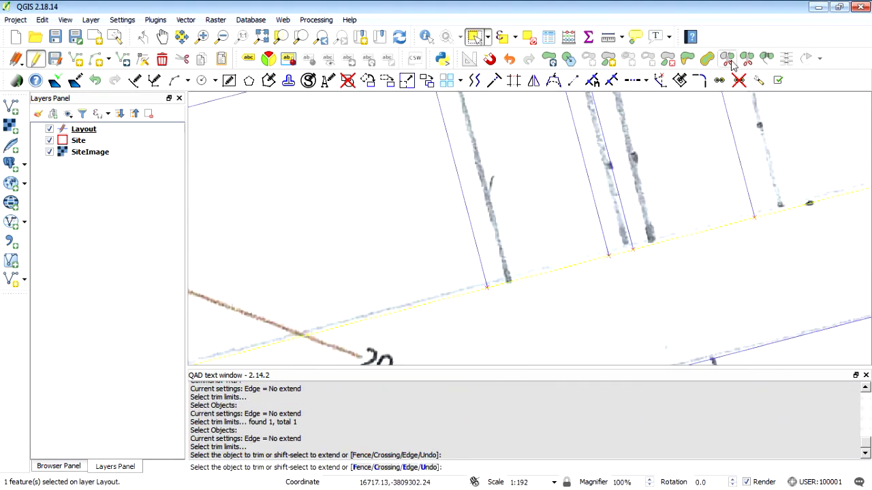
click(731, 62)
click(513, 80)
click(477, 251)
right_click(479, 253)
click(511, 280)
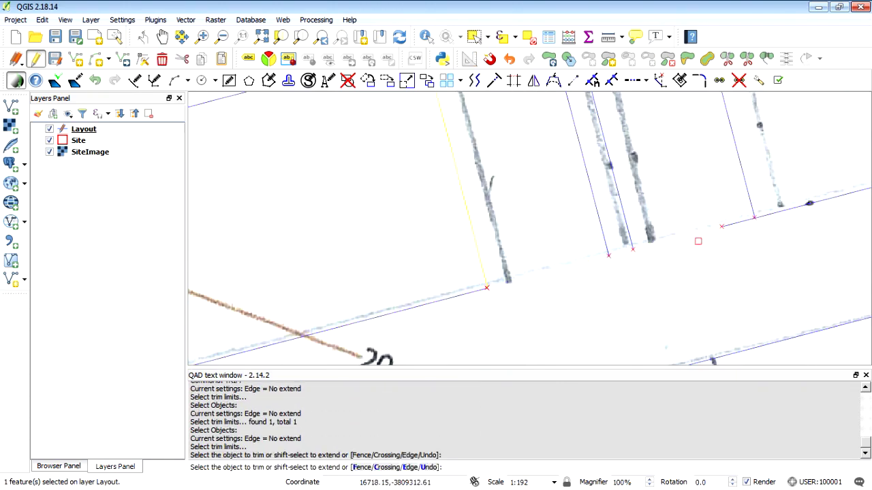
- Trim the remaining stub of the upper northern road line back to the eastern extended lot line
right_click(698, 186)
click(723, 192)
right_click(772, 188)
click(805, 198)
click(721, 235)
- Draw a short line joining the lower ends of the two closely spaced offset lines
click(134, 80)
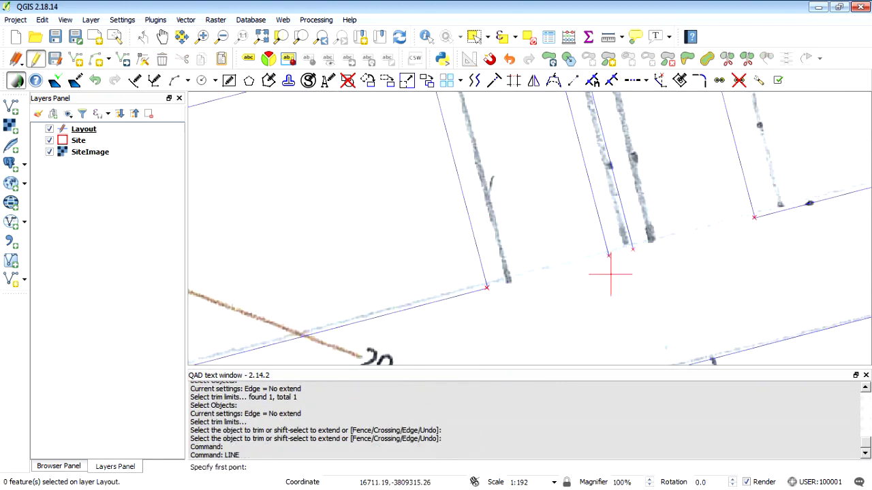
click(608, 256)
click(632, 249)
right_click(661, 237)
click(692, 247)
- Offset the second northernmost eastern lot line by 10 towards the north
scroll(488, 299, down, 2)
scroll(620, 237, up, 1)
scroll(664, 209, down, 2)
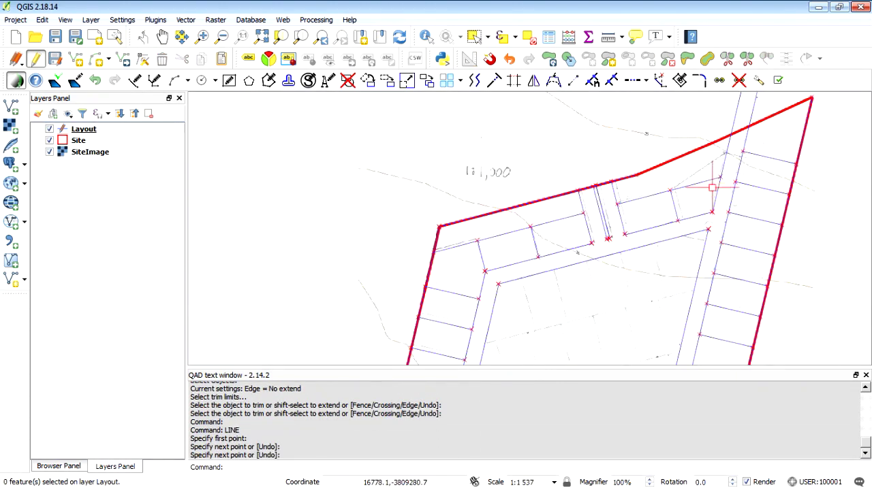
scroll(713, 184, up, 3)
scroll(613, 328, down, 3)
scroll(643, 300, up, 3)
scroll(684, 207, down, 2)
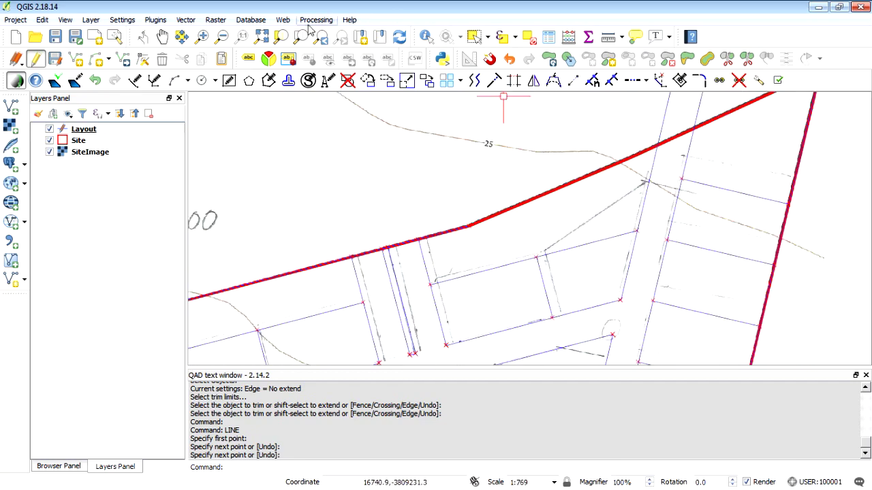
text(o)
key(Return)
text(10)
key(Return)
click(716, 251)
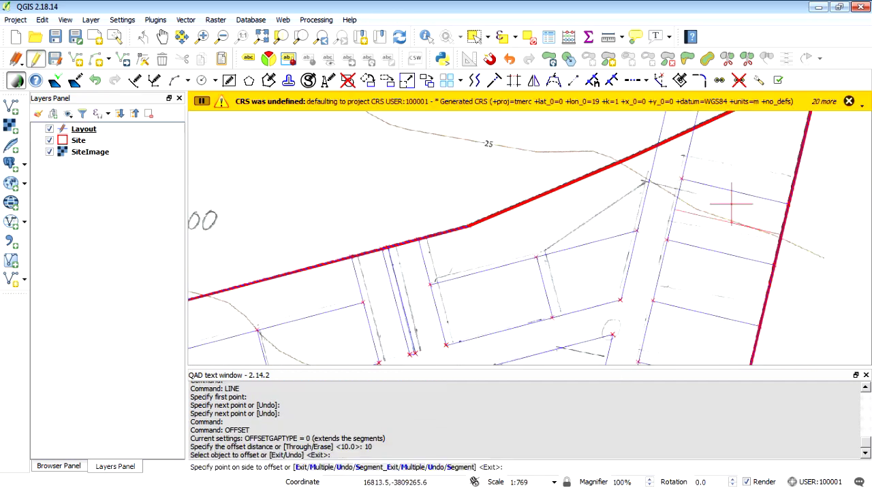
click(742, 218)
key(Return)
- Extend the western end of the new offset line across the eastern road to its inner line
text(ex)
key(Return)
click(640, 208)
key(Return)
click(683, 211)
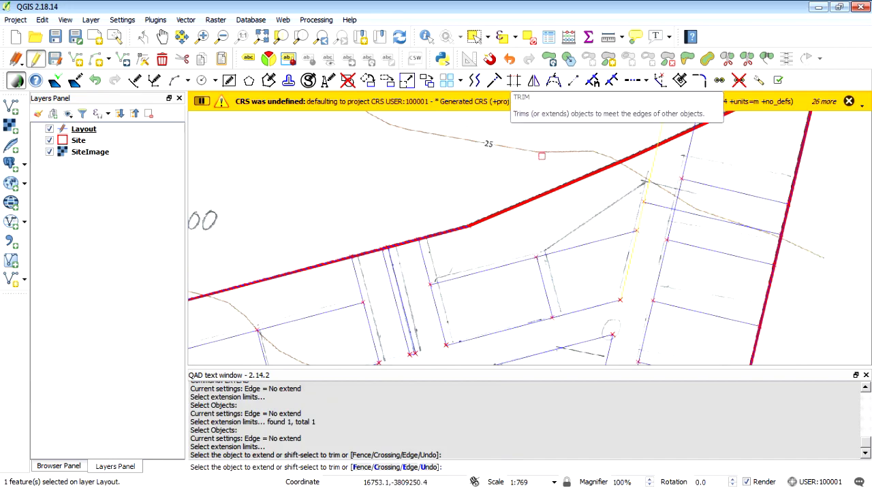
- Trim the part of the new offset line lying east of the eastern road's outer line
click(514, 80)
click(672, 217)
key(Return)
click(688, 216)
right_click(632, 186)
- Trim the eastern road's outer line above the northernmost eastern lot line and its inner line above the short cross line
right_click(660, 223)
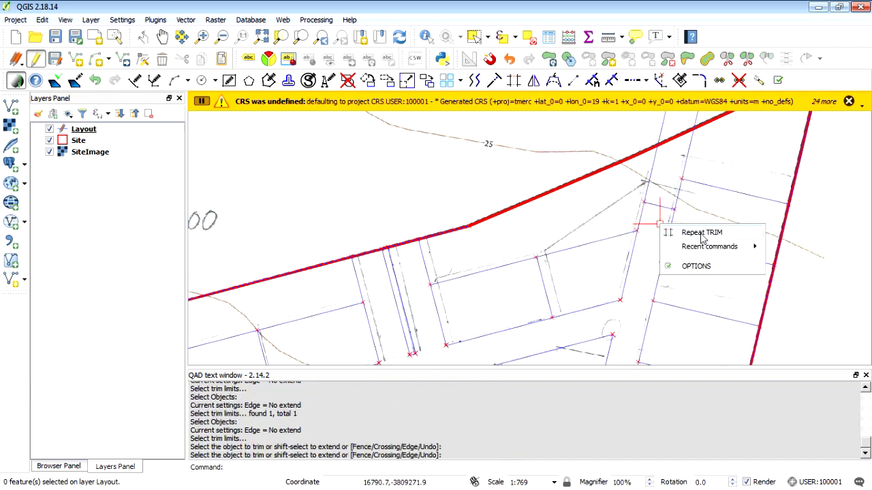
click(702, 234)
click(704, 184)
right_click(695, 179)
click(685, 160)
right_click(679, 179)
click(665, 207)
click(648, 190)
key(Return)
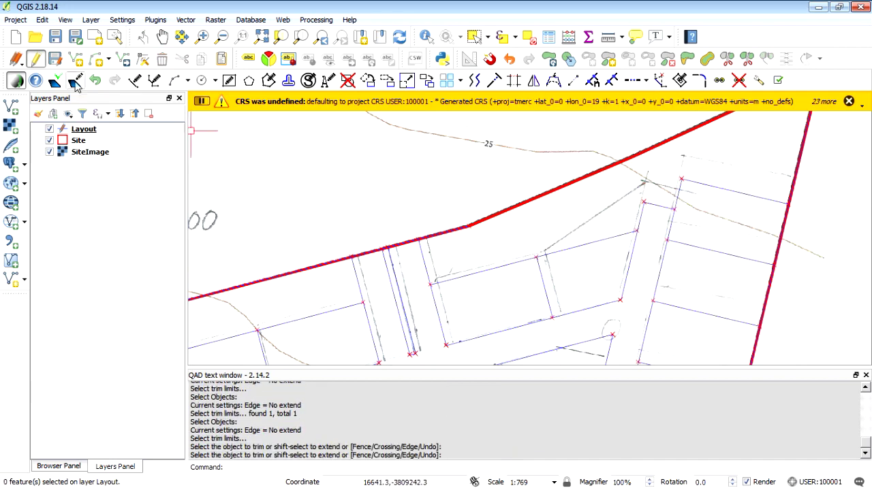
- Dismiss the map notifications and save the layer edits
click(861, 105)
click(846, 117)
scroll(845, 117, down, 1)
- Offset the lower line of the northern road by 35 towards the south
click(162, 37)
drag(352, 265, 327, 170)
drag(488, 338, 494, 365)
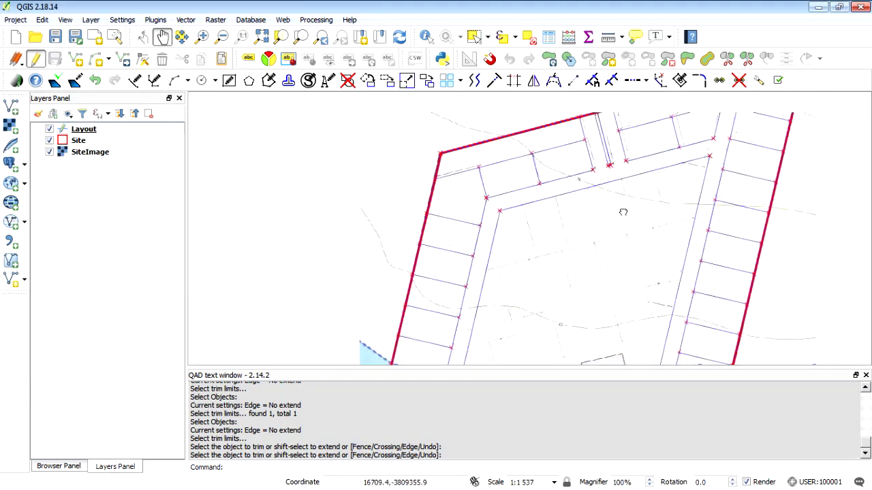
scroll(622, 212, up, 1)
click(475, 81)
text(35)
key(Return)
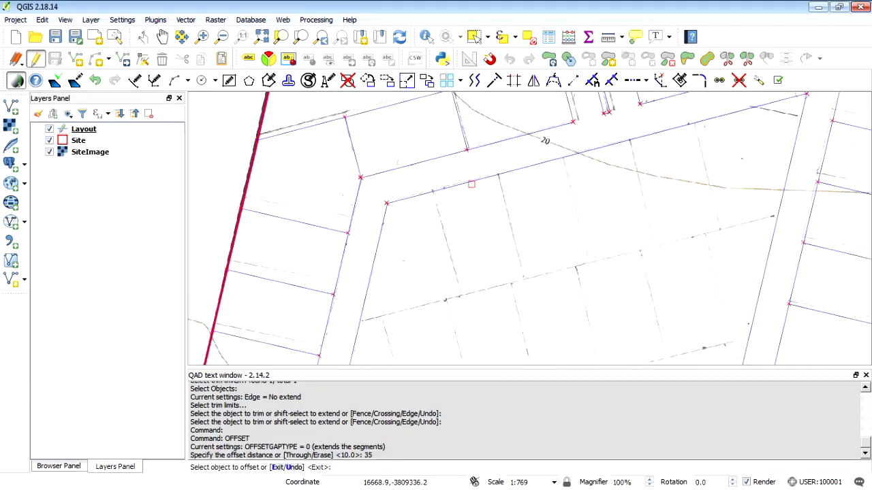
click(471, 183)
click(490, 279)
right_click(531, 311)
- Offset the new central block line by another 35 towards the south
click(595, 324)
key(Return)
click(554, 274)
click(569, 318)
right_click(588, 339)
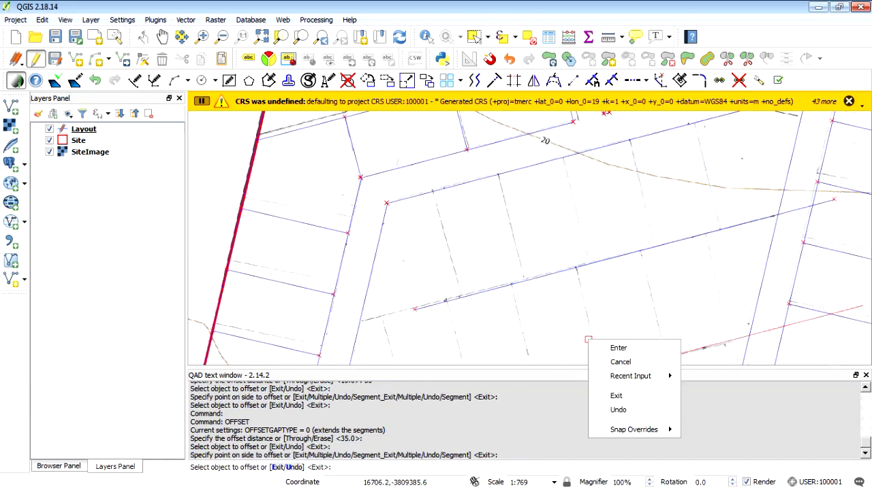
click(617, 348)
- Trim the eastern ends of both central block lines at the inner line of the eastern road
click(514, 80)
click(764, 265)
right_click(764, 265)
click(786, 213)
click(766, 331)
scroll(563, 181, down, 1)
scroll(512, 282, up, 1)
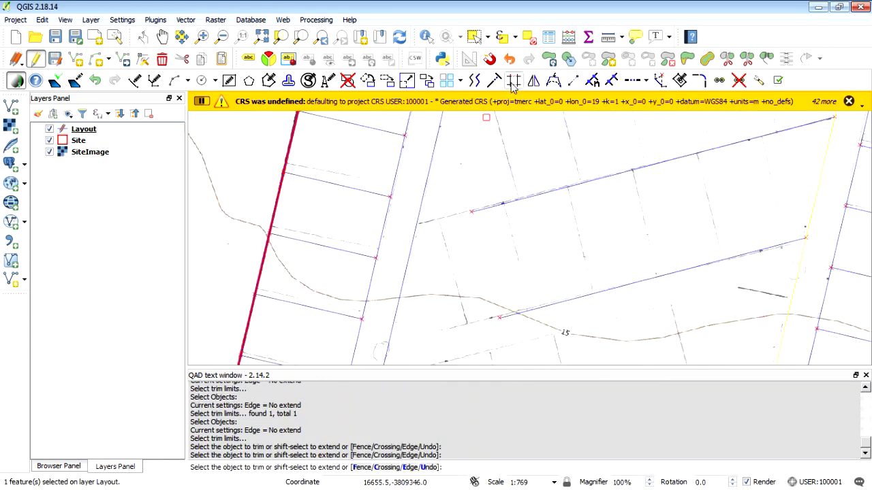
right_click(525, 211)
click(553, 219)
- Extend the western ends of both central block lines to the inner line of the western road
click(495, 80)
click(416, 219)
key(Return)
scroll(506, 306, down, 1)
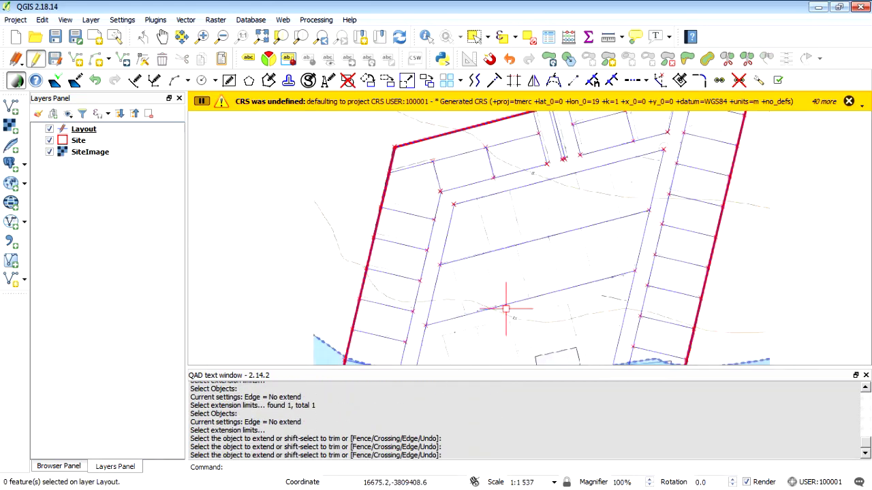
- Offset the lower central block line by 10 towards the south
scroll(468, 245, up, 1)
click(475, 80)
text(10)
key(Return)
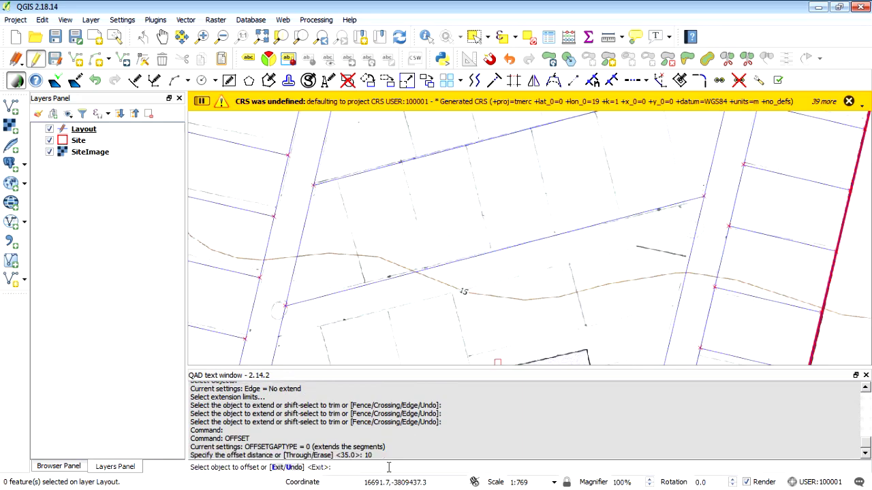
click(439, 266)
click(496, 302)
key(Return)
- Extend the western end of the newest offset line to the inner line of the western road
click(494, 80)
click(300, 253)
key(Return)
scroll(415, 294, down, 1)
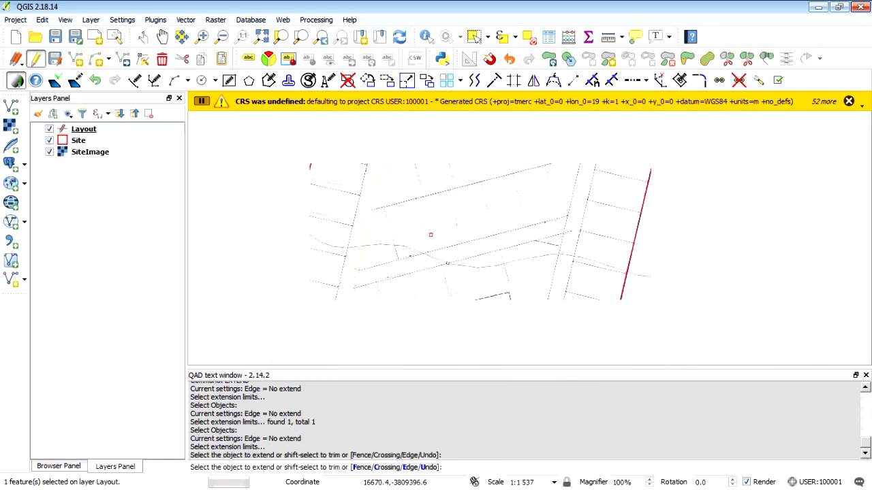
right_click(492, 135)
click(511, 142)
- Offset the southernmost central line by 35 towards the south
key(Return)
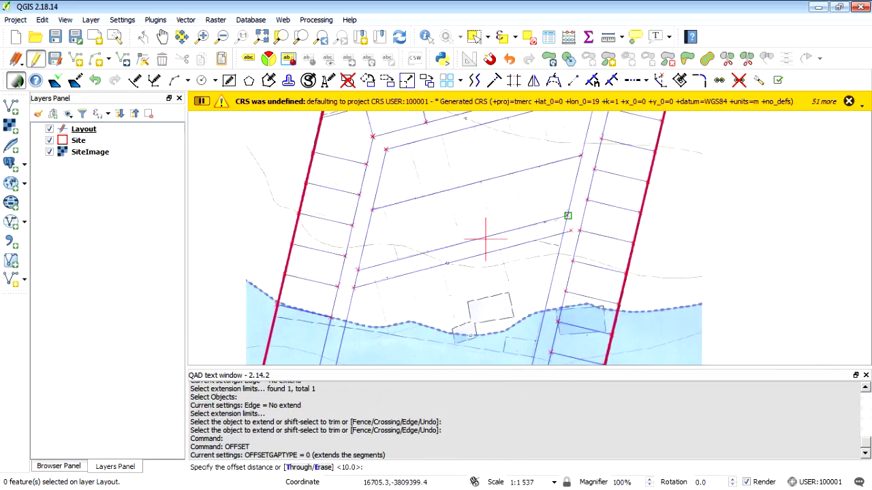
text(35)
key(Return)
click(420, 272)
click(438, 339)
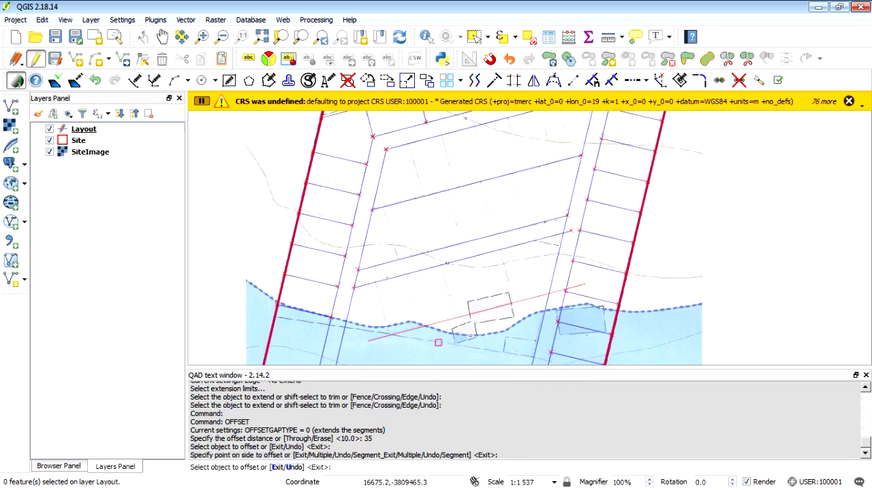
- Draw a lot line near the western road, running from just below the southernmost central line up to the line above it
scroll(385, 311, up, 1)
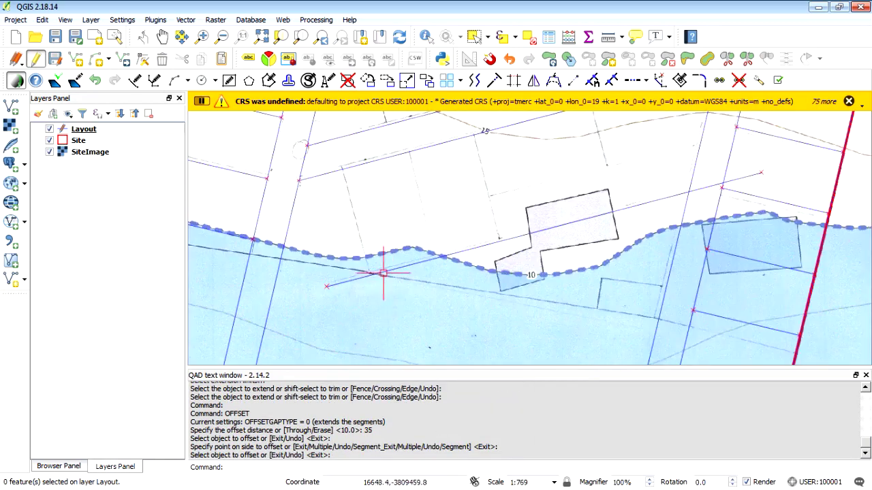
scroll(410, 216, down, 2)
scroll(396, 210, up, 2)
click(134, 80)
click(424, 289)
click(392, 162)
right_click(392, 162)
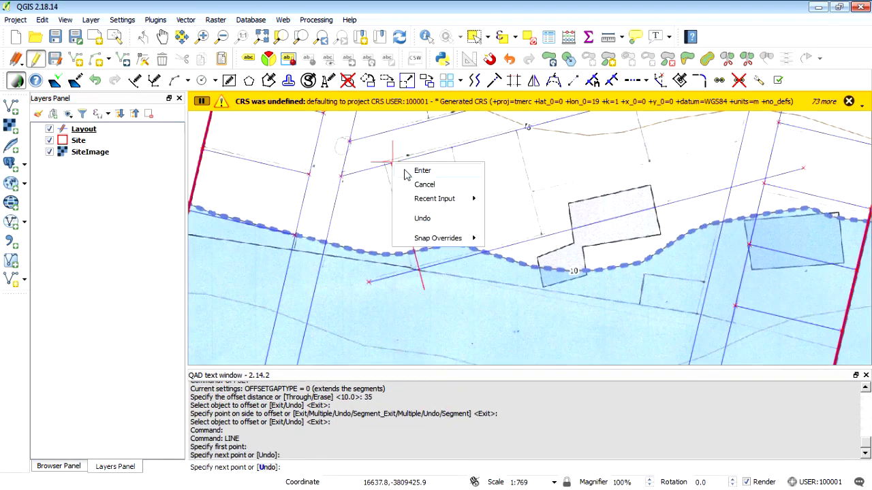
click(407, 172)
- Move the new lot line slightly west and up to match the sketched lot boundary
click(387, 81)
click(404, 209)
right_click(436, 208)
click(462, 205)
click(453, 198)
right_click(453, 198)
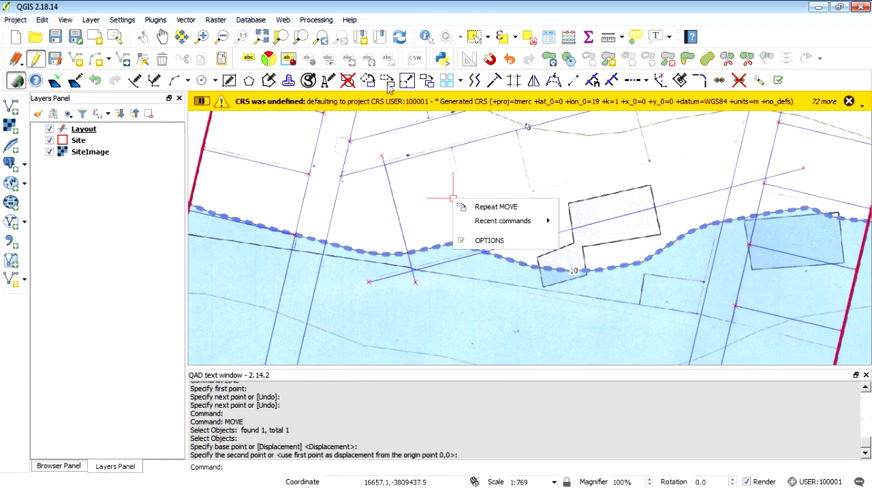
- Offset the lot line near the western road by 20 towards the east
click(471, 82)
right_click(419, 200)
click(388, 467)
text(20)
key(Return)
click(401, 230)
click(522, 201)
right_click(523, 201)
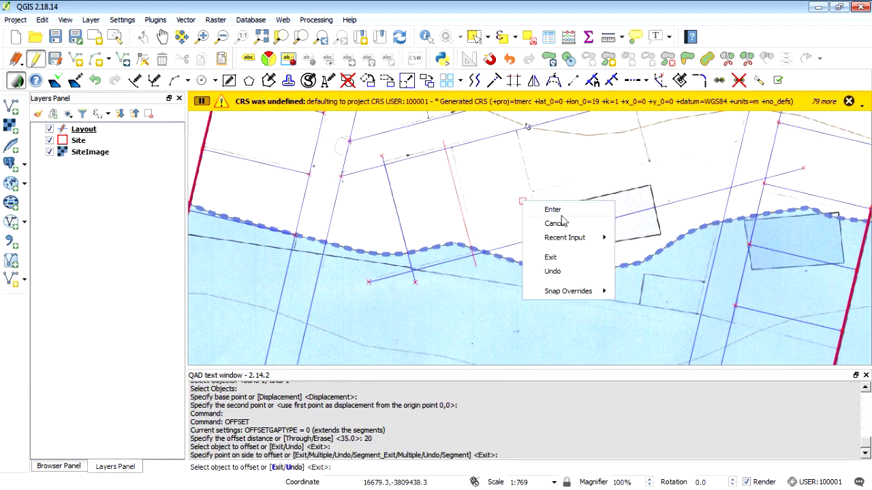
click(562, 214)
- Offset the newly created lot line by 20 towards the east to form a third lot line
right_click(486, 191)
click(507, 200)
click(463, 217)
click(536, 197)
right_click(535, 197)
scroll(495, 320, down, 1)
scroll(567, 241, up, 1)
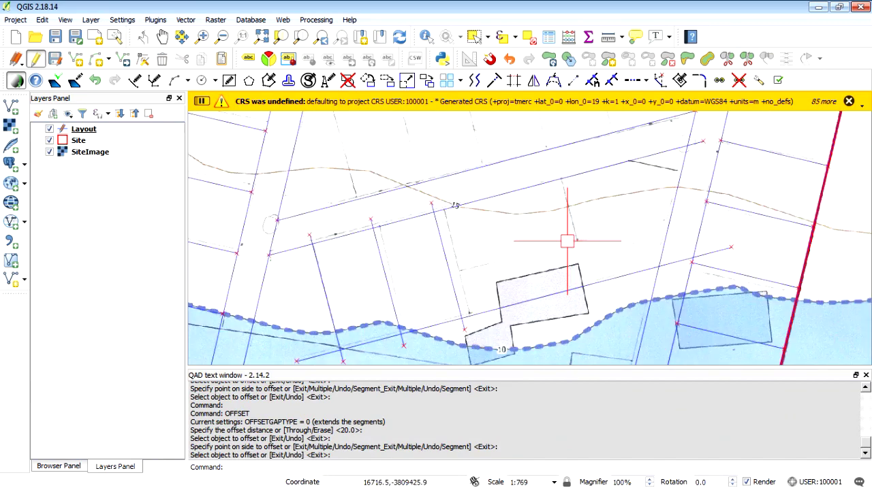
- Move the three lot lines together slightly east and north so they cross the central line above them
click(387, 81)
click(329, 303)
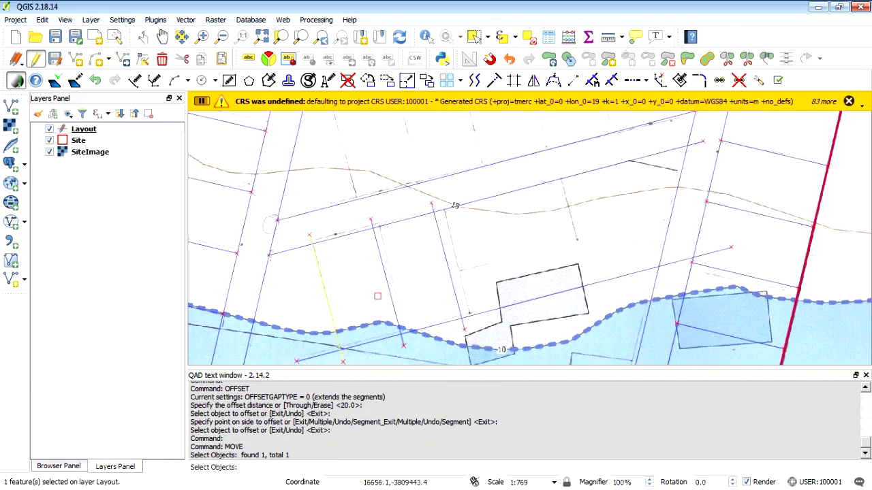
click(390, 294)
click(453, 286)
right_click(453, 286)
click(422, 279)
click(429, 271)
right_click(417, 276)
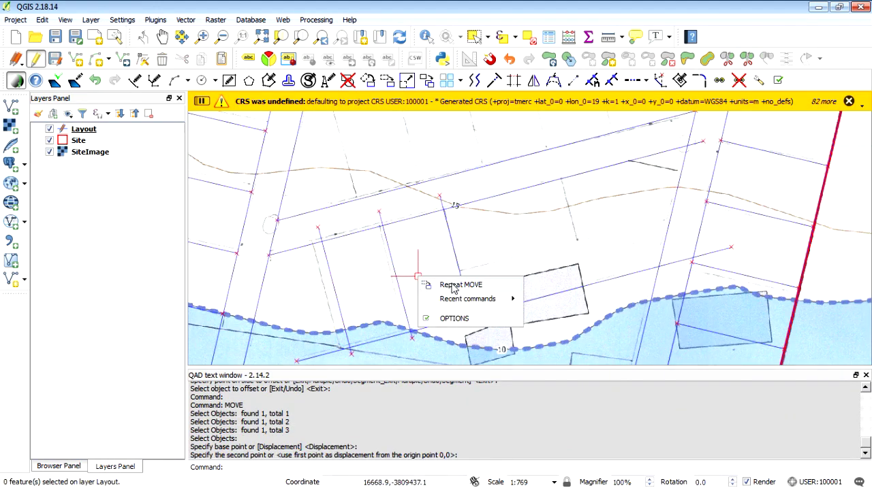
- Offset the easternmost of the three lot lines by 35 towards the east
click(474, 80)
text(35)
key(Return)
click(453, 261)
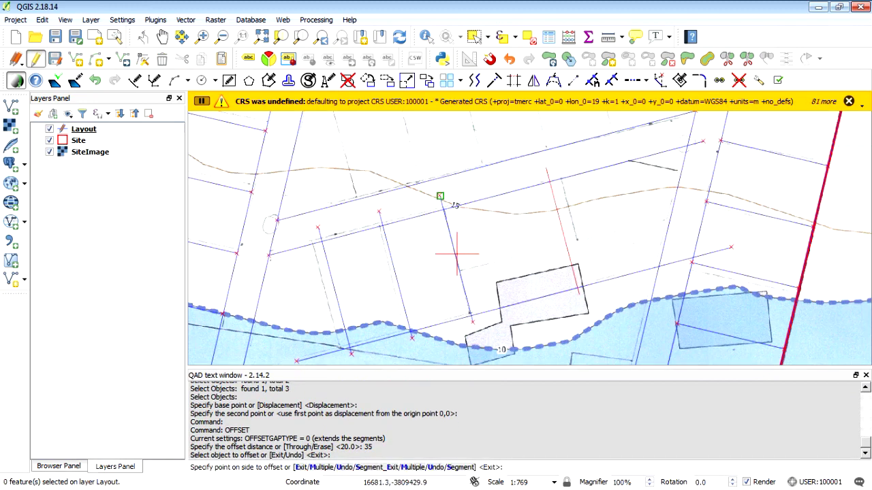
click(605, 241)
- Move the newest lot line slightly east and north towards the sketched boundary
click(387, 81)
click(566, 247)
right_click(566, 248)
click(502, 232)
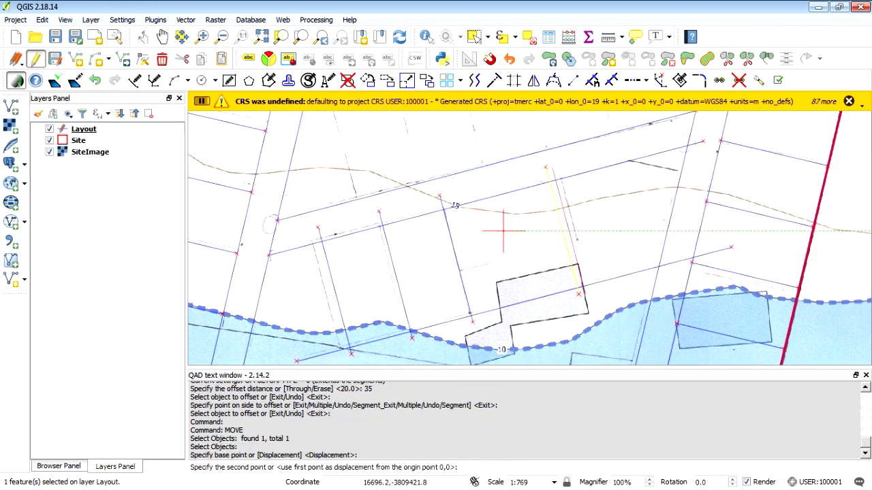
click(507, 228)
right_click(501, 228)
- Trim the northern overhangs of all four lot lines at the central line they cross
click(513, 80)
click(519, 189)
right_click(521, 188)
click(551, 170)
click(441, 200)
click(380, 216)
click(319, 232)
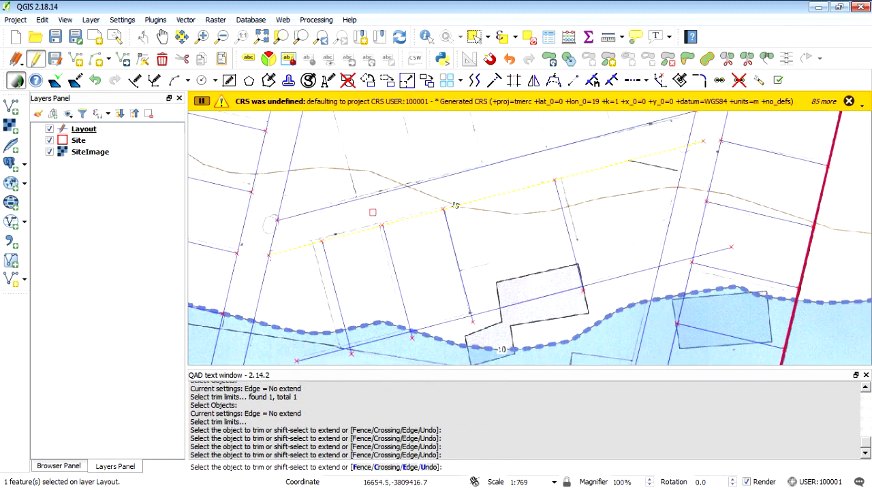
right_click(382, 208)
- Trim the southern overhangs of the three western lot lines at the lots' southern boundary line
click(513, 81)
click(412, 339)
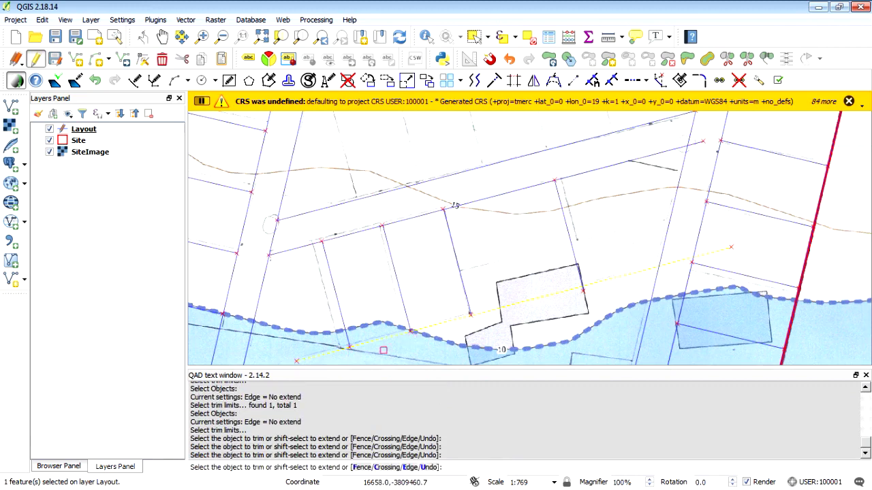
right_click(341, 300)
- Trim the lots' southern boundary line west of the first lot line and east of the third lot line
right_click(340, 291)
click(397, 301)
click(338, 306)
right_click(337, 310)
click(325, 353)
right_click(487, 278)
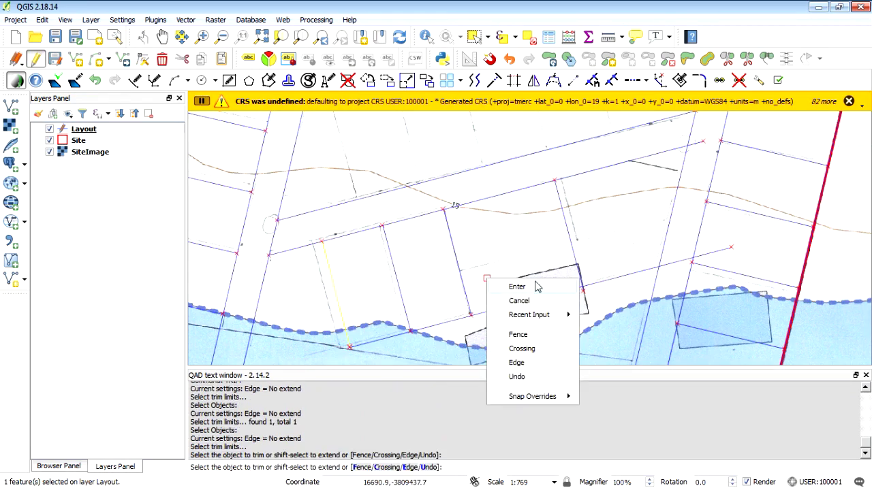
click(538, 287)
click(470, 301)
key(Return)
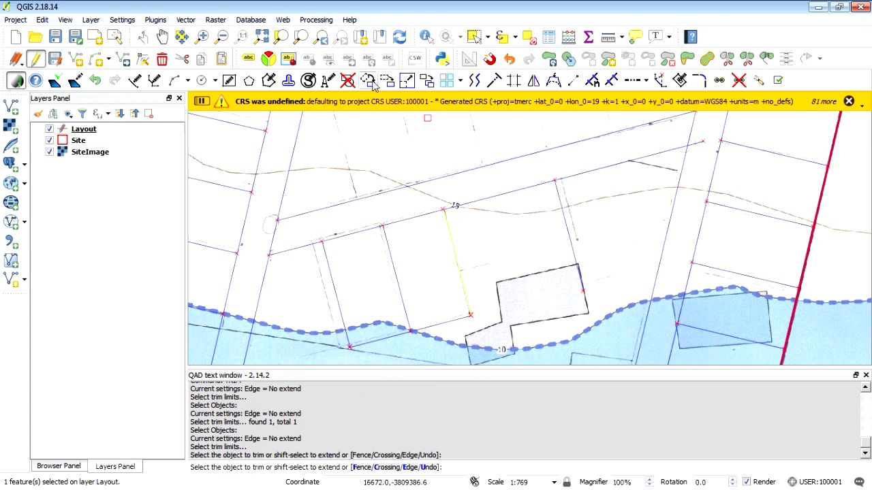
- Offset the lots' southern boundary line by 20 towards the north
click(474, 80)
text(20)
key(Return)
click(384, 351)
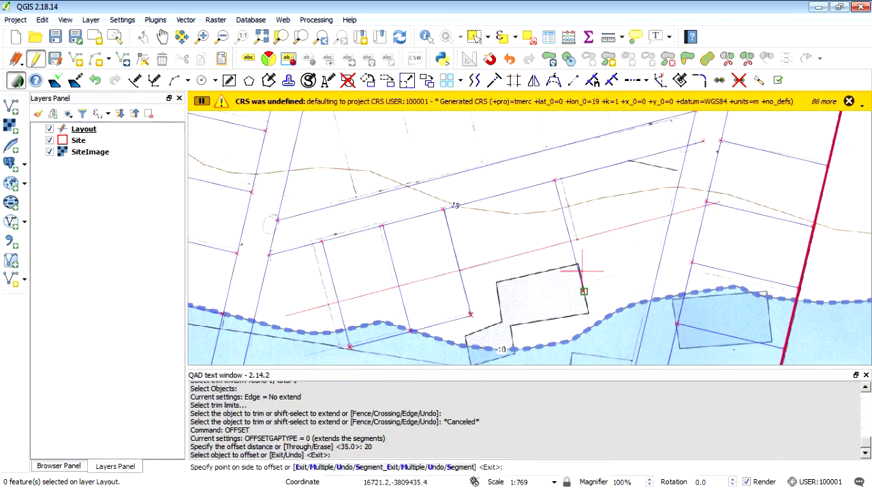
click(582, 271)
right_click(596, 281)
click(615, 290)
- Trim the part of the new offset line west of the third lot line
click(514, 80)
click(455, 267)
right_click(452, 267)
click(437, 276)
- Trim the eastern overhangs of the new offset line and the central line above it at the eastern road's inner line
right_click(654, 211)
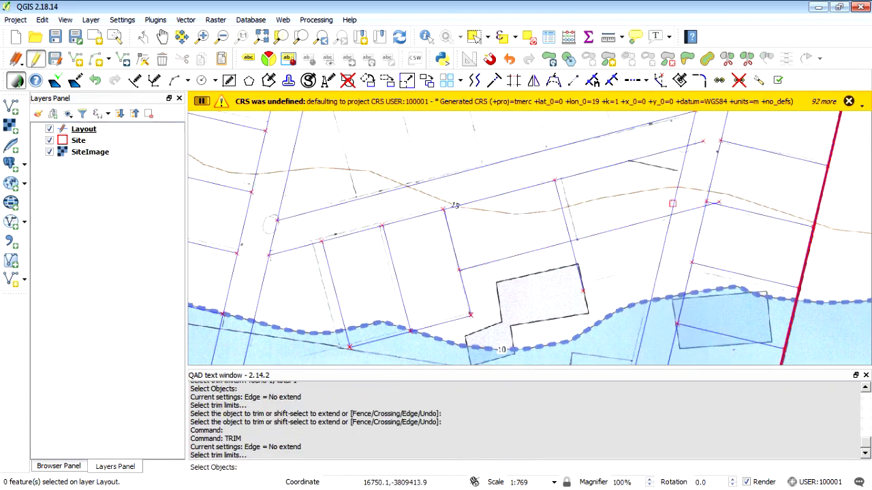
click(672, 203)
right_click(674, 205)
click(691, 209)
click(689, 146)
- Stretch the western end of the southernmost eastern lot line across the eastern road to the sketched boundary and save the layer edits
scroll(616, 212, down, 1)
scroll(606, 327, up, 1)
scroll(679, 290, up, 1)
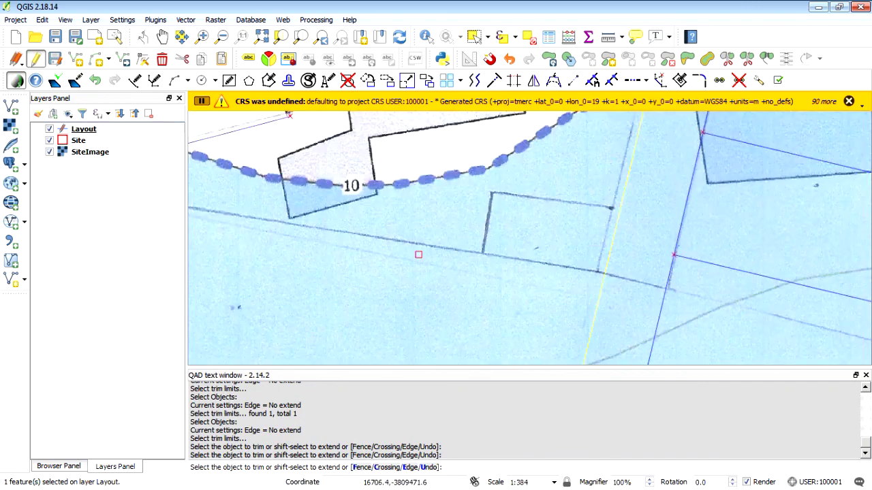
scroll(418, 254, down, 3)
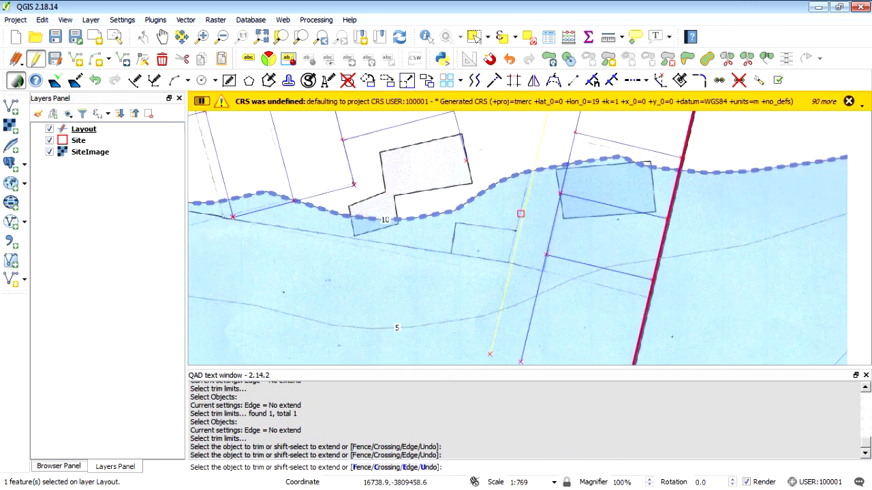
click(569, 260)
click(546, 256)
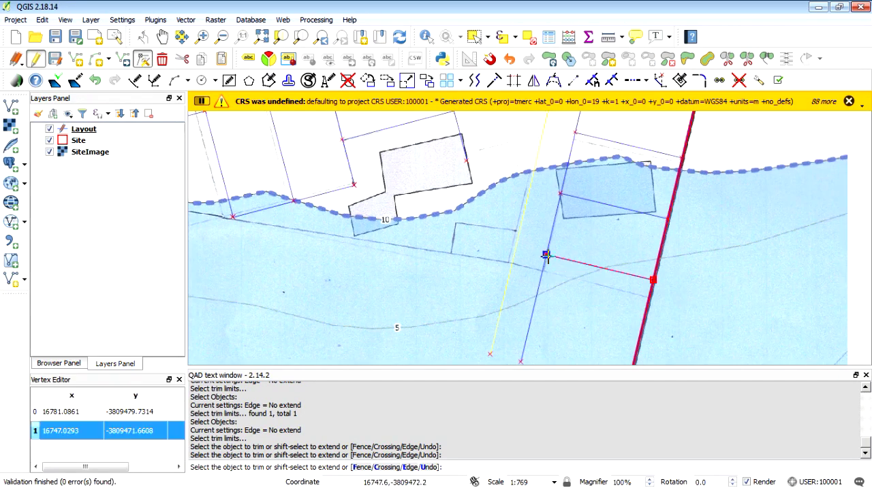
click(456, 264)
click(438, 285)
click(55, 60)
- Trim the eastern road's outer line below the stretched lot line
click(514, 81)
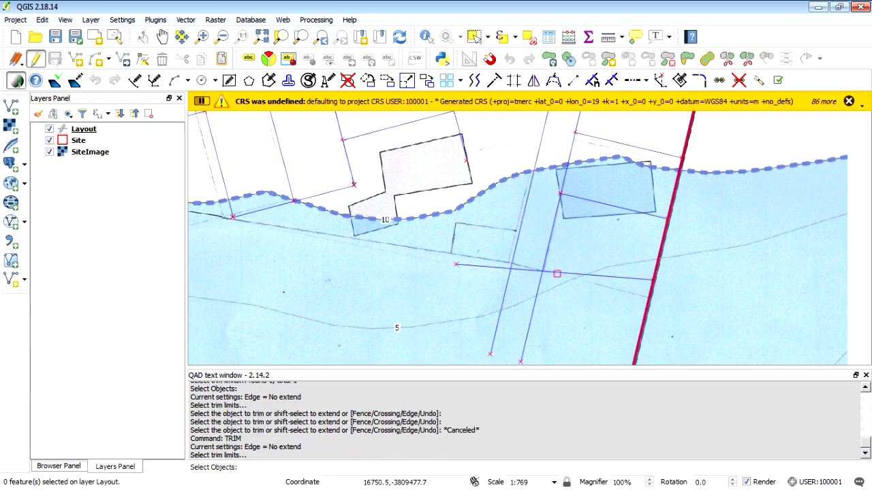
click(557, 273)
right_click(555, 279)
click(536, 314)
right_click(590, 261)
right_click(591, 261)
click(612, 269)
click(552, 253)
click(549, 256)
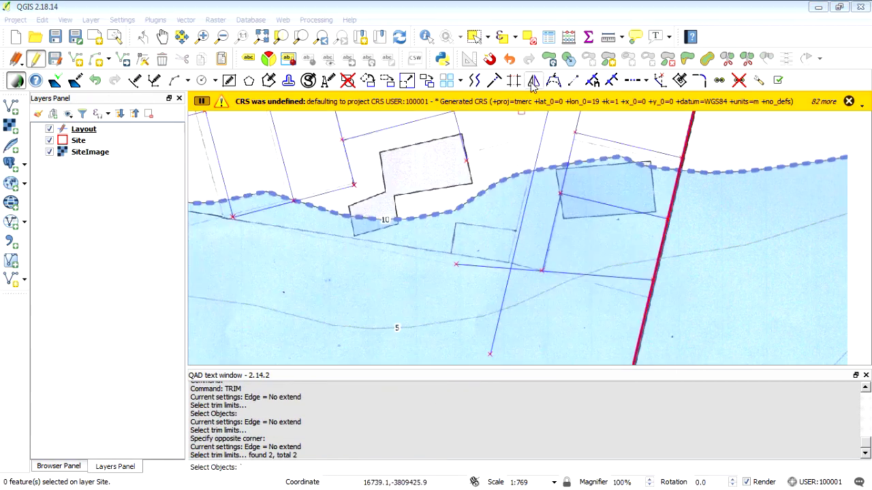
- Trim the stretched lot line's western overhang at the eastern road's outer line
click(513, 81)
click(549, 247)
right_click(528, 269)
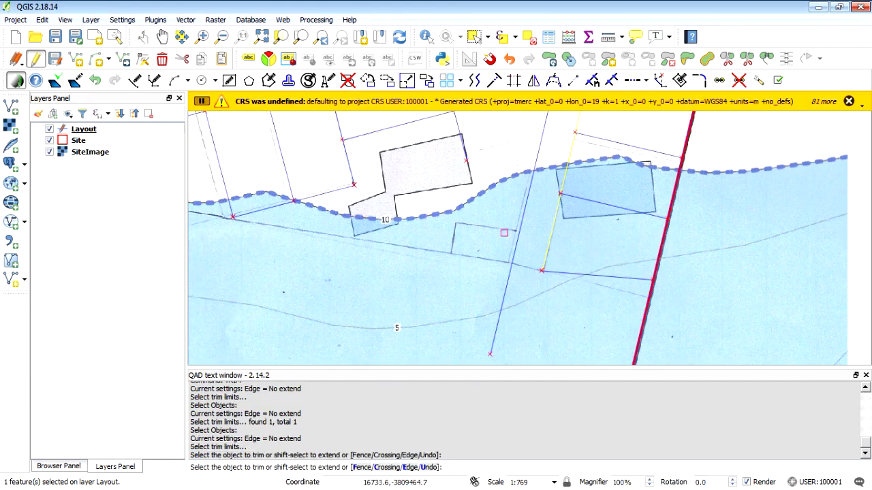
- Draw a line across the eastern road near its southern end, perpendicular to the road's outer line
scroll(532, 268, up, 3)
click(135, 81)
click(306, 159)
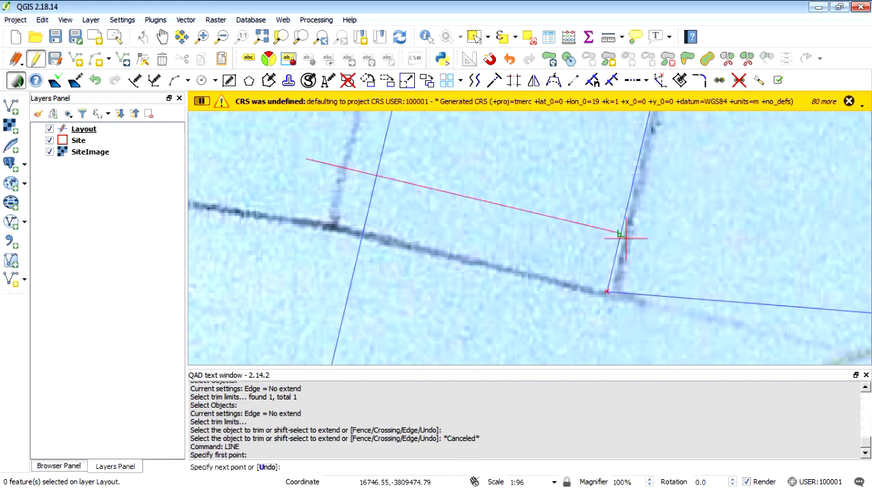
click(620, 233)
right_click(708, 243)
- Move the cross line down so its eastern end meets the southern end of the road's outer line
click(407, 80)
click(481, 201)
key(Return)
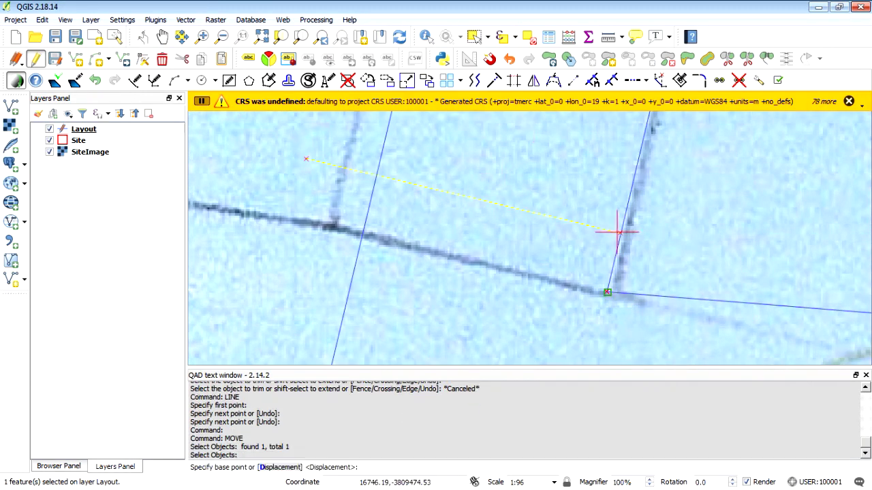
scroll(621, 234, up, 3)
click(610, 224)
scroll(620, 220, down, 3)
click(604, 279)
right_click(604, 280)
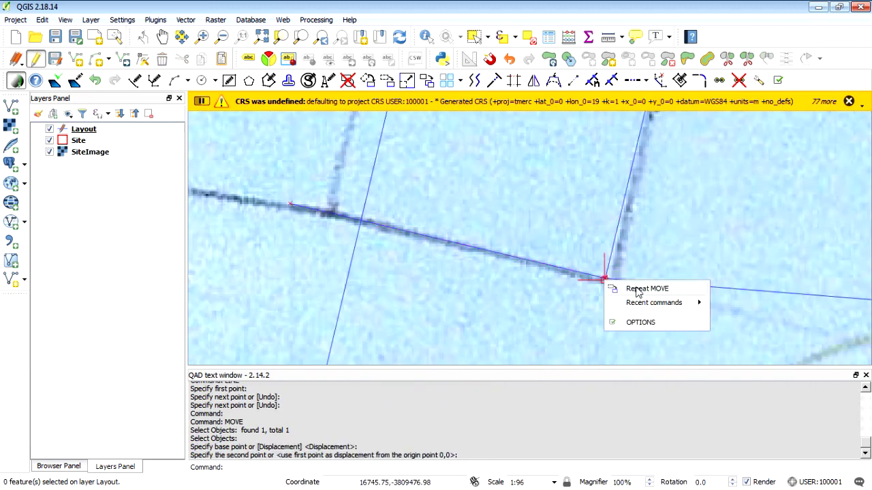
- Trim the cross line's western overhang and the eastern road's inner line below it where the two meet
click(514, 81)
click(369, 184)
click(339, 214)
right_click(394, 211)
click(434, 222)
right_click(415, 227)
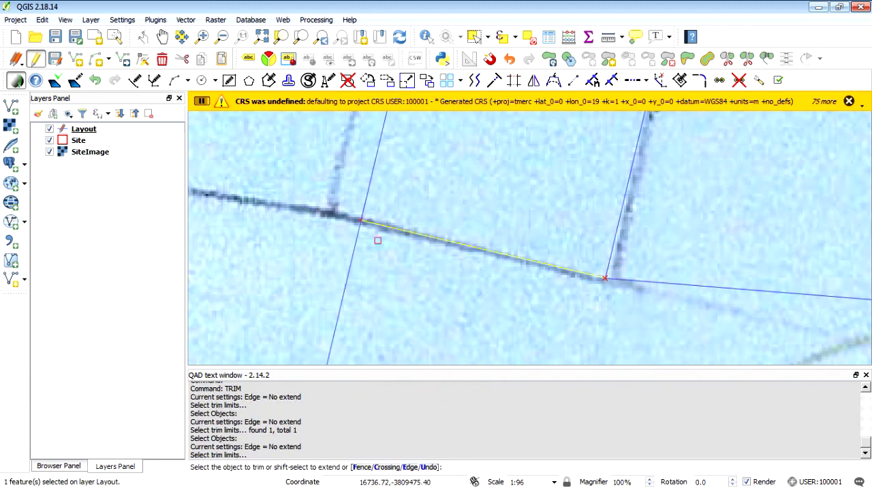
click(357, 246)
- Draw a connected southern boundary from the cross line's western end to the first lot line's southern end and on towards the western road
scroll(470, 198, down, 2)
scroll(514, 261, down, 1)
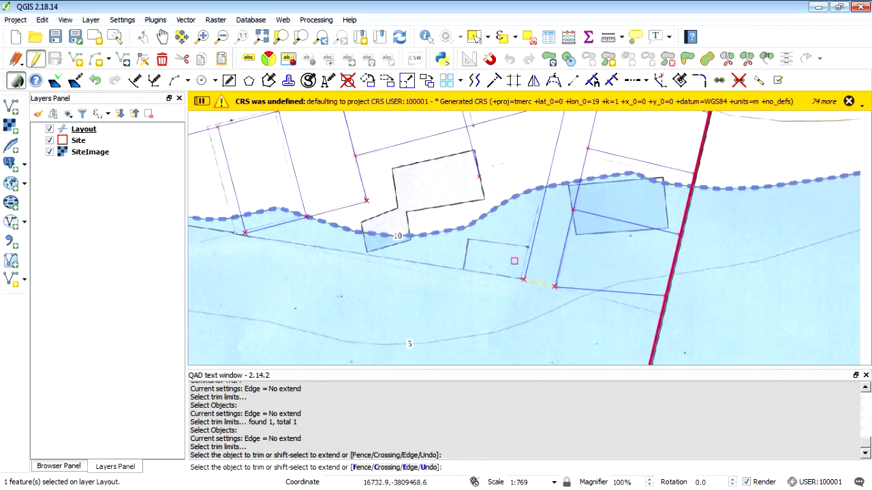
click(138, 81)
click(523, 280)
click(246, 233)
scroll(530, 253, down, 1)
scroll(347, 243, up, 1)
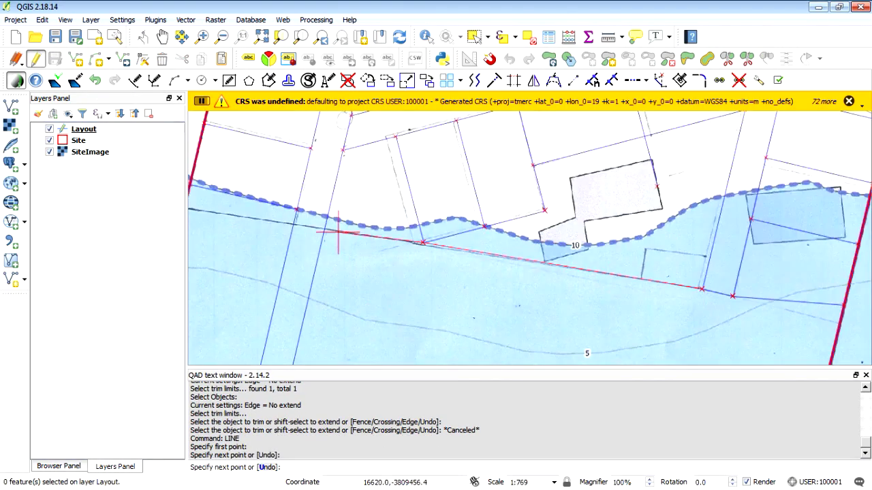
scroll(301, 204, up, 1)
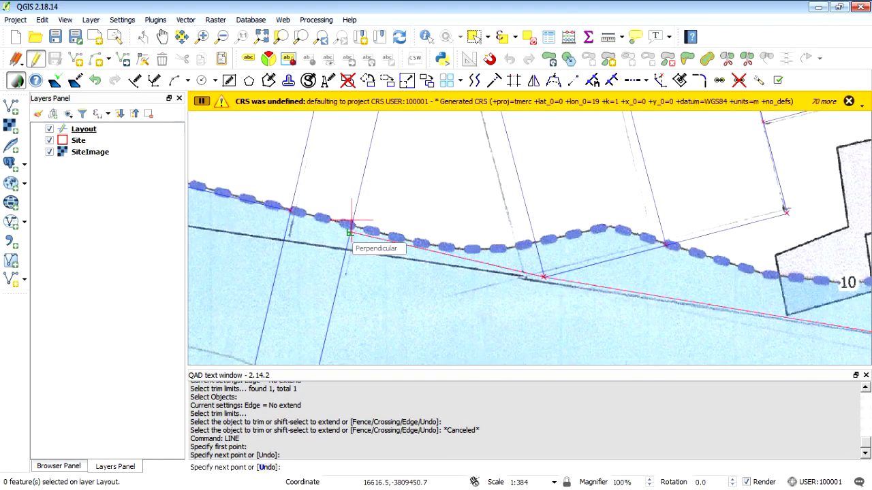
click(414, 284)
right_click(432, 312)
click(446, 321)
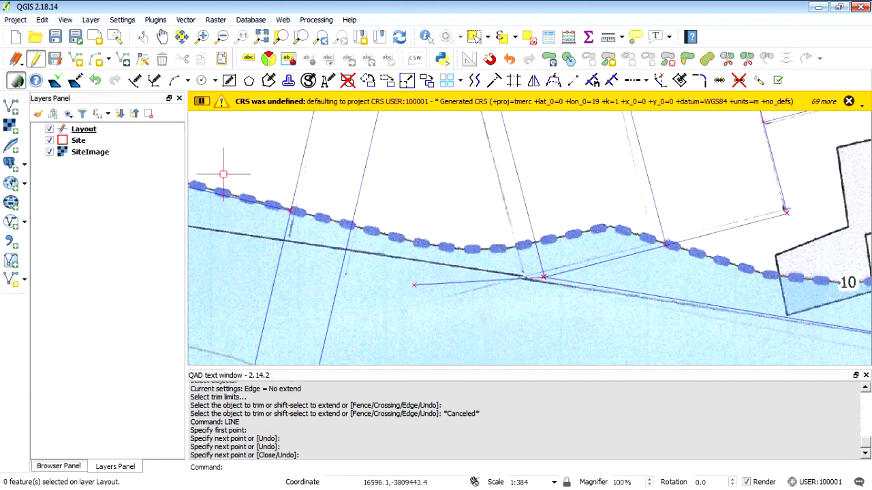
- Extend the western lots' southern boundary line across the western road to the road's inner line
click(495, 81)
click(344, 259)
key(Return)
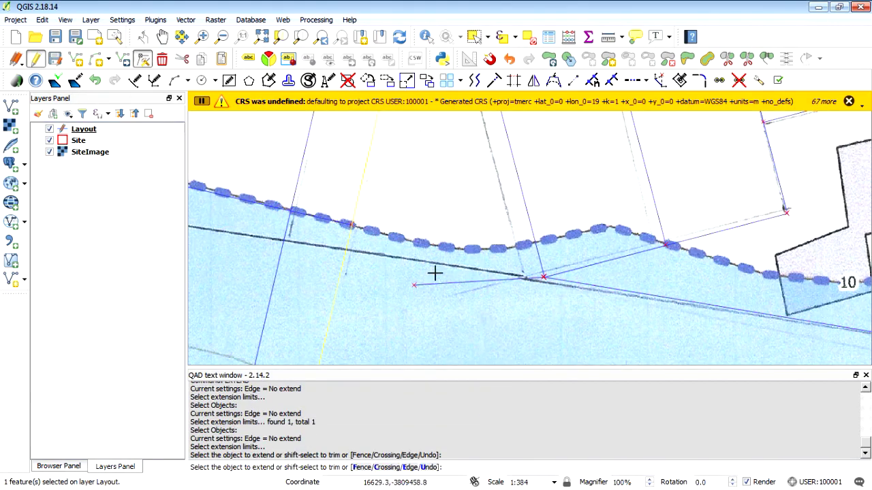
- Move the open western end of the new southern boundary to the extended line's end on the western road's inner line
click(414, 285)
drag(414, 285, 379, 235)
scroll(353, 227, up, 3)
scroll(424, 222, down, 4)
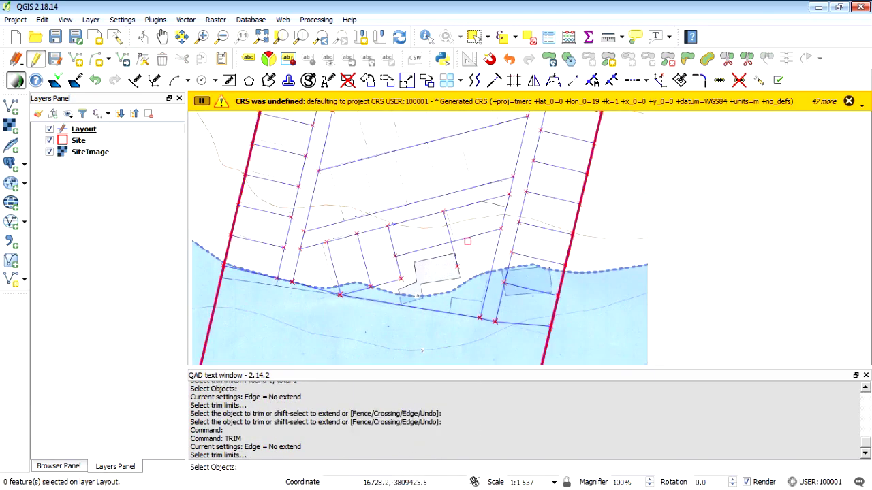
- Review the object snap settings and draw a line across the eastern road from the central line's end, perpendicular to the outer line
scroll(477, 245, up, 2)
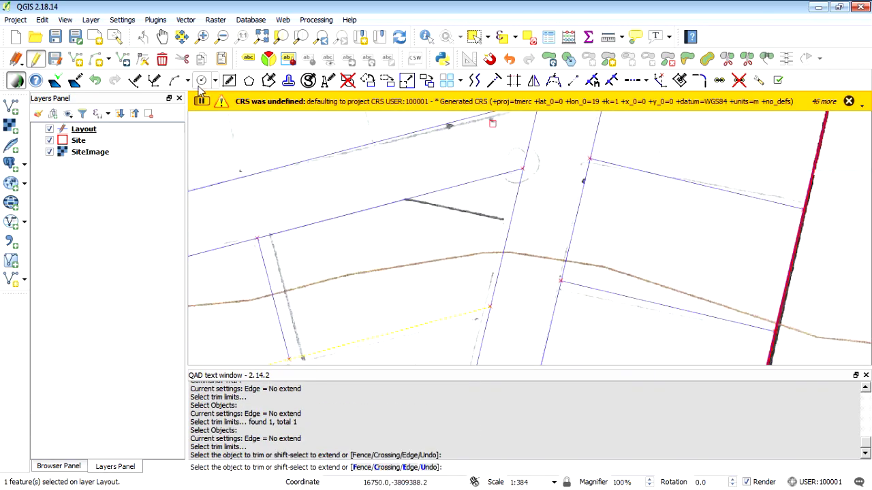
click(135, 80)
click(684, 59)
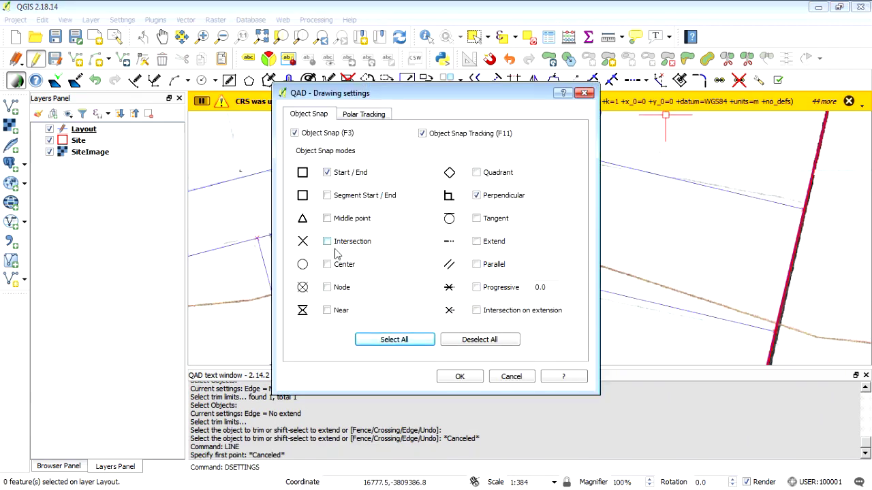
click(459, 376)
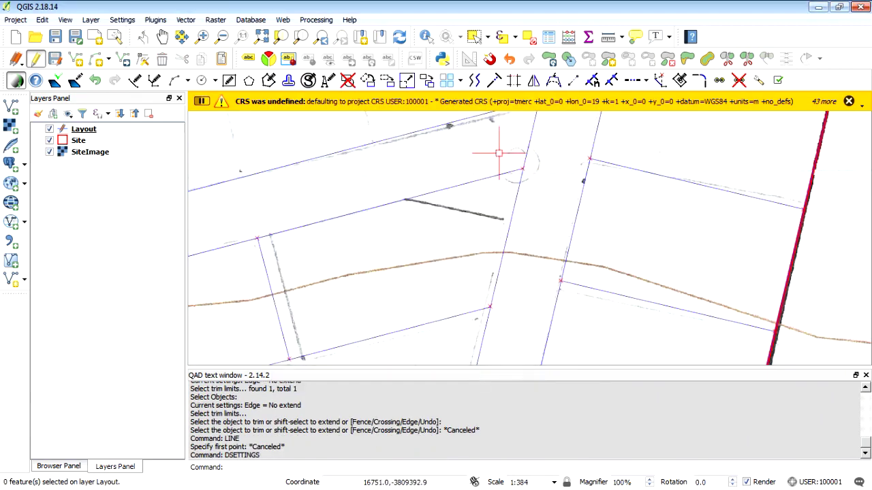
click(522, 169)
click(582, 182)
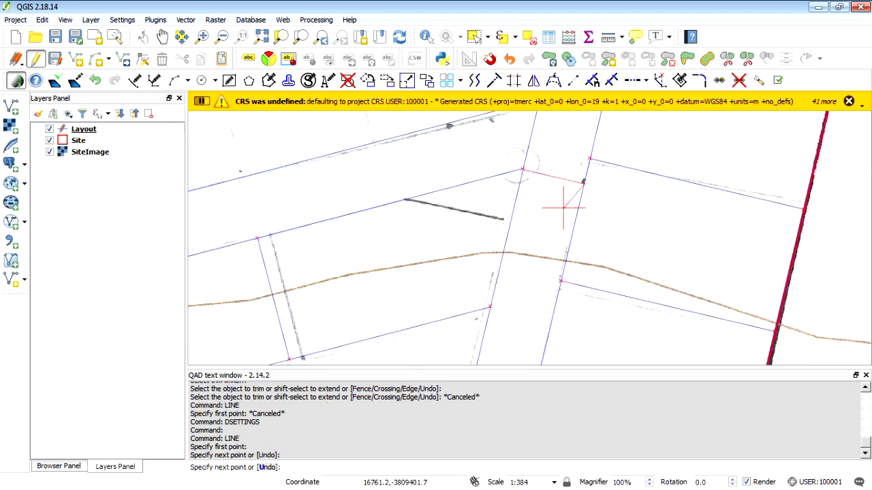
key(Return)
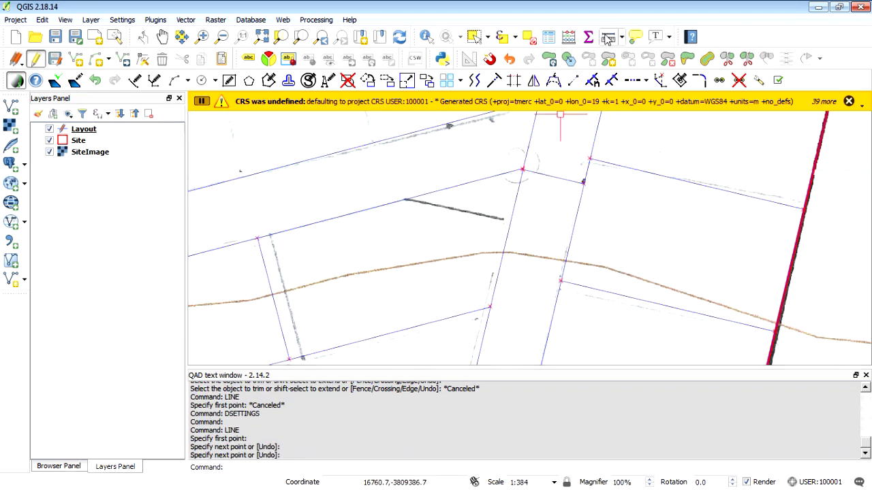
- Offset the line across the eastern road 8.5 m southwards
click(607, 40)
click(328, 169)
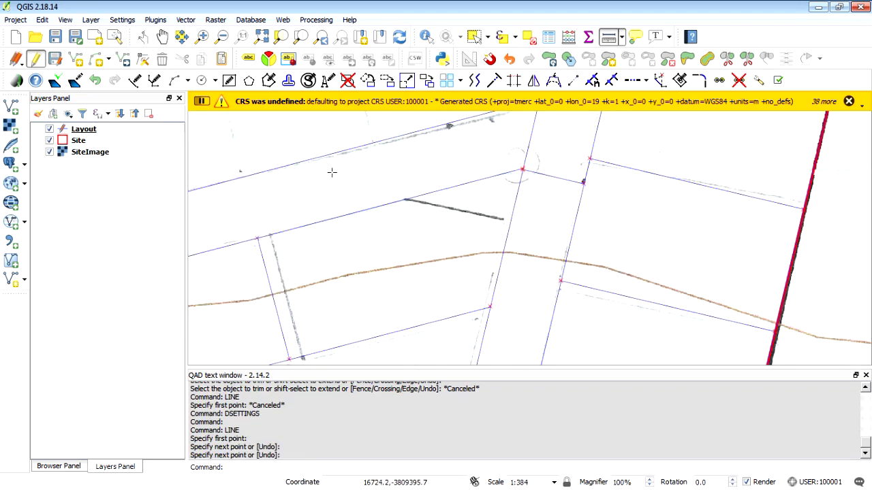
click(477, 80)
right_click(545, 195)
click(379, 468)
key(Return)
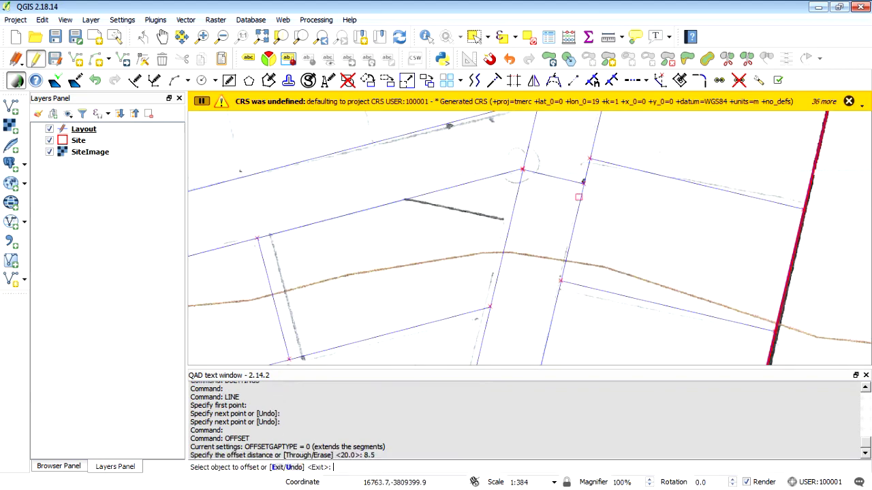
click(566, 180)
click(453, 237)
key(Return)
- Extend the offset line westwards to meet the southern block's northern boundary, forming the splay at the block's northeast corner
click(494, 81)
click(470, 183)
key(Return)
click(519, 225)
- Trim the splay line at the eastern road's inner line and cut the southern block's northern boundary back to the splay
click(513, 80)
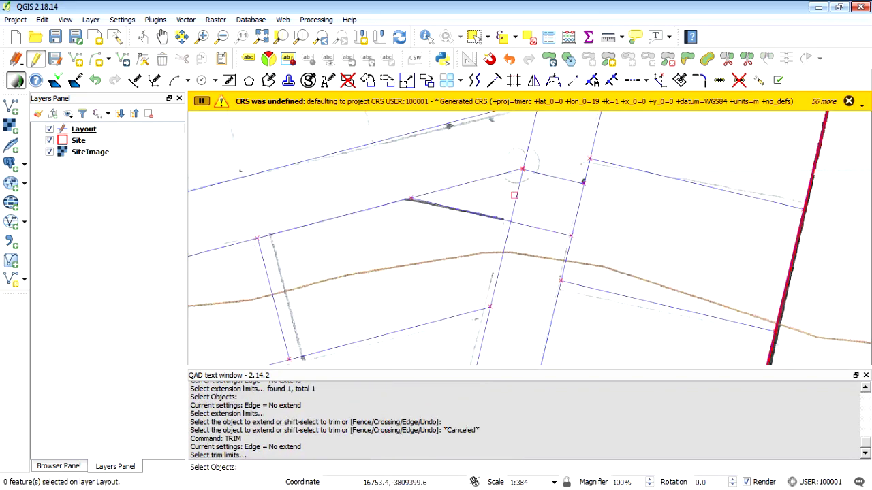
click(516, 196)
key(Return)
click(536, 228)
key(Return)
right_click(408, 208)
click(451, 219)
click(450, 208)
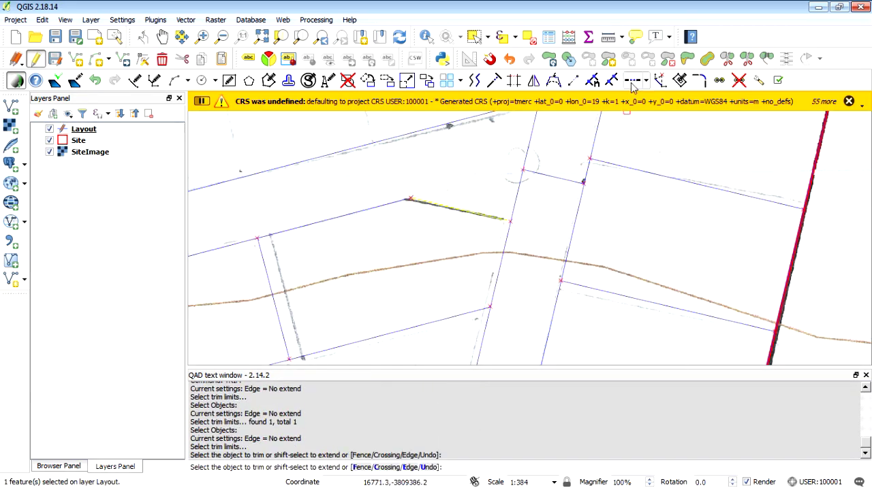
- Trim the eastern road's inner line between the southern block's splay and the central block's southeast corner
click(474, 37)
click(526, 159)
click(727, 59)
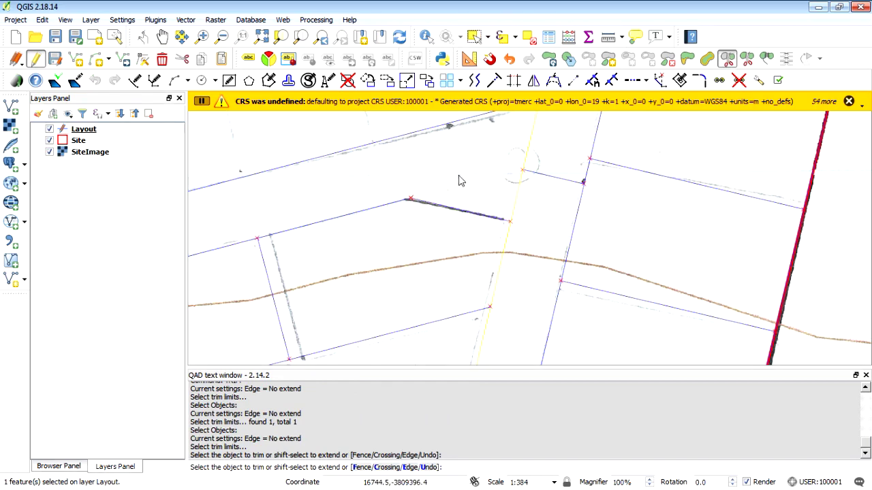
click(513, 81)
click(480, 214)
key(Return)
click(514, 205)
click(513, 82)
click(502, 181)
key(Return)
click(506, 221)
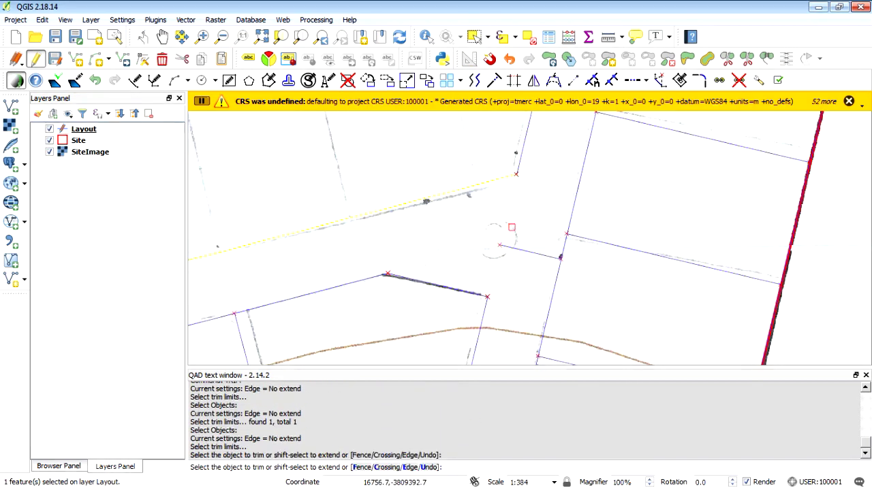
- Leave trimming and delete the construction line across the eastern road beside the southern block's splay
key(Return)
click(512, 228)
click(501, 262)
click(530, 252)
click(526, 252)
click(526, 253)
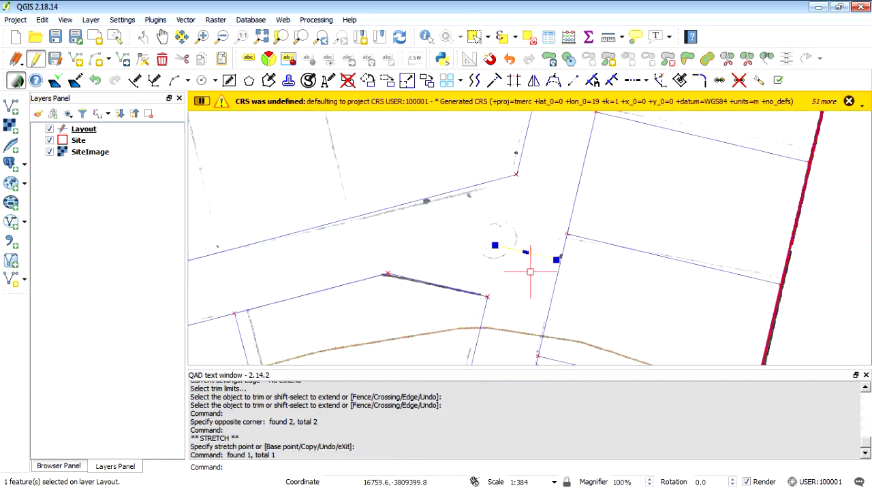
key(Delete)
- Draw a line from the central block's northeast corner across the eastern road, perpendicular to its outer line
scroll(643, 262, down, 3)
scroll(649, 173, up, 4)
click(136, 81)
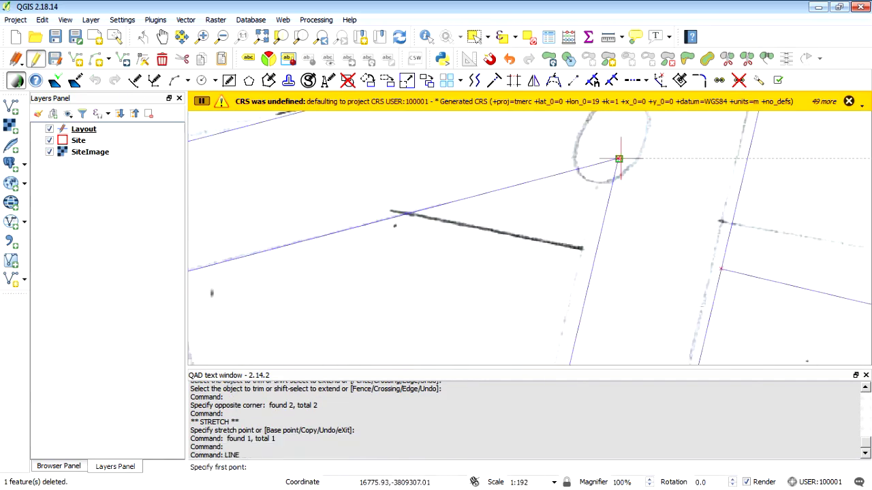
click(619, 158)
click(740, 186)
key(Return)
- Offset the line at the central block's northeast corner 8.5 m southwards
text(o)
key(Return)
key(Return)
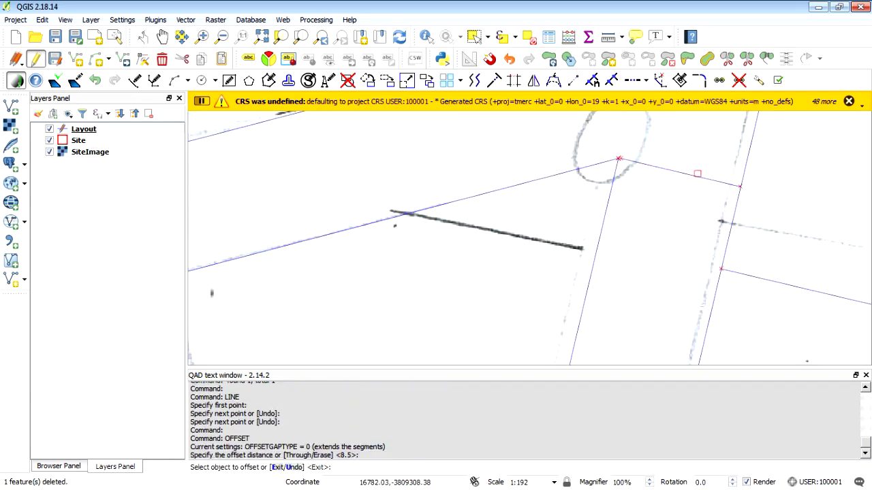
click(697, 175)
click(636, 267)
right_click(635, 268)
- Extend the offset line westwards to the central block's northern boundary as the northeast splay
click(689, 276)
click(494, 80)
click(523, 184)
right_click(527, 194)
click(603, 262)
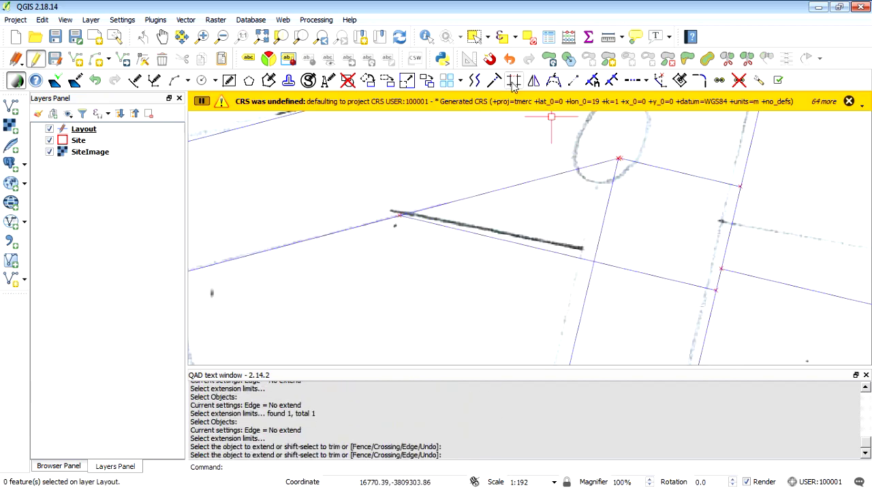
- Trim the eastern road's inner line and the central block's northern boundary back to the northeast splay line
click(514, 81)
click(578, 257)
right_click(587, 248)
click(606, 211)
click(512, 185)
- Trim off the splay line's part across the eastern road and delete the construction line north of it
right_click(538, 224)
right_click(586, 284)
click(588, 284)
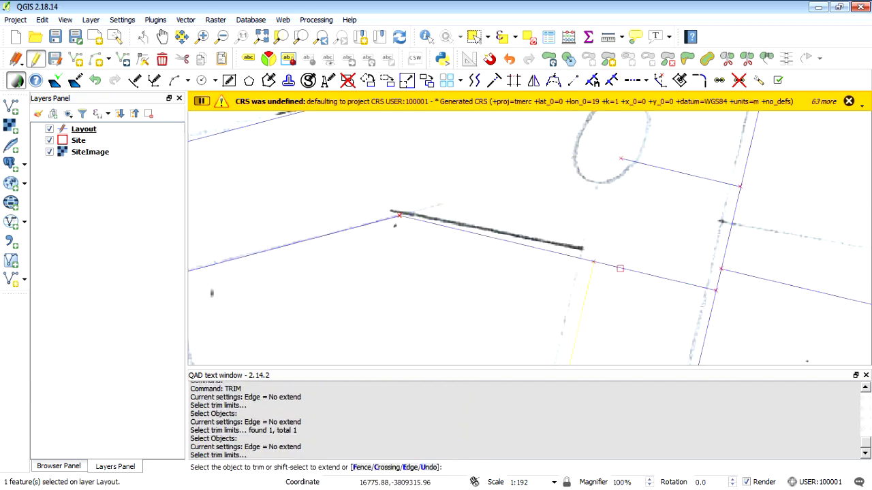
click(620, 269)
right_click(623, 263)
click(659, 168)
key(Delete)
- Draw a line from the central block's southwest corner across the western road, perpendicular to its outer line
scroll(705, 169, down, 4)
scroll(577, 252, up, 4)
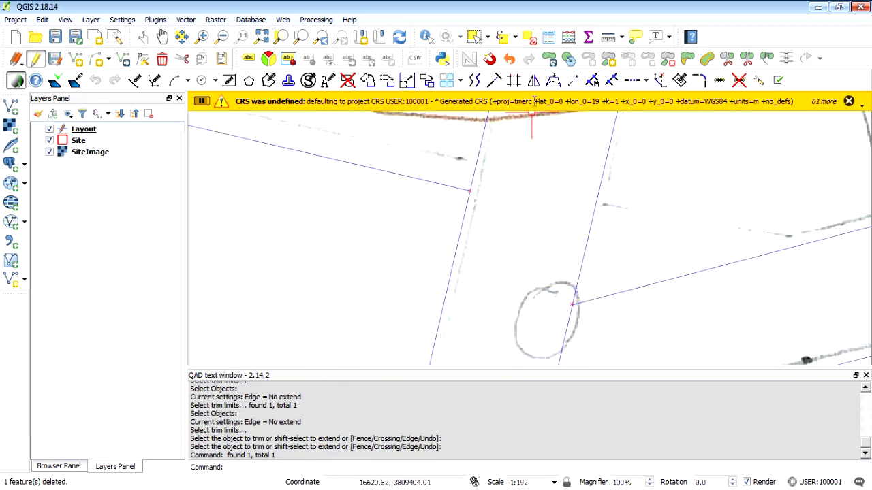
click(135, 80)
click(135, 80)
right_click(572, 304)
click(135, 81)
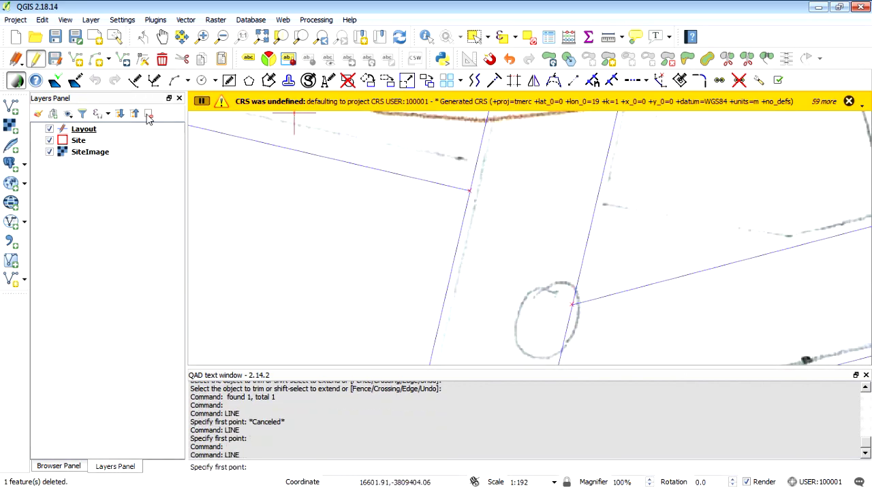
click(573, 305)
- Offset the line at the central block's southwest corner 8.5 m northwards
click(513, 81)
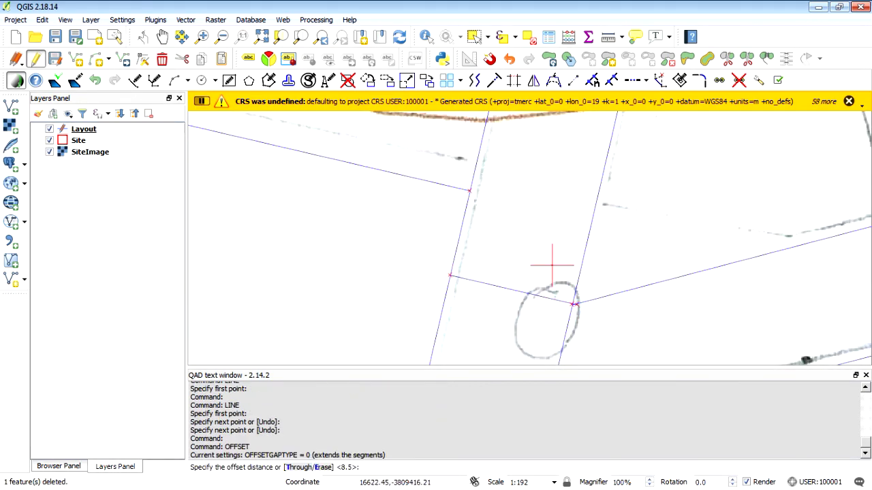
key(Return)
click(499, 285)
click(518, 228)
right_click(521, 221)
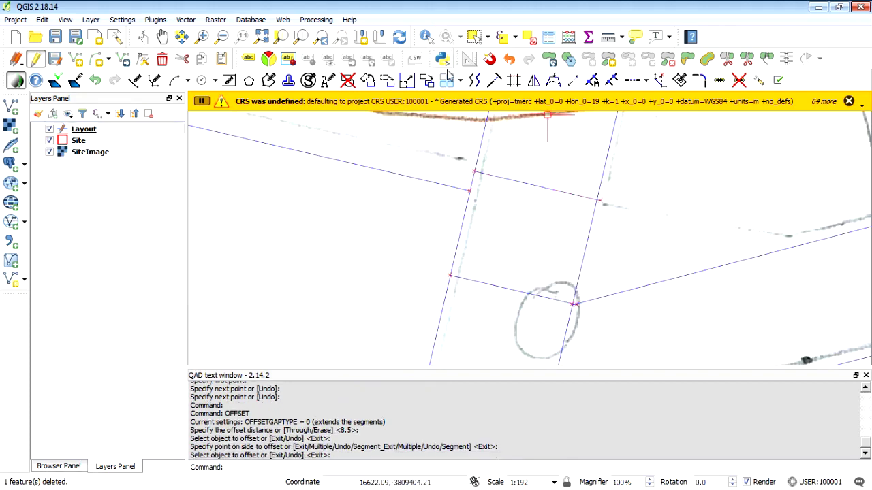
- Extend the offset line eastwards to the central block's southern boundary as the southwest splay
click(494, 81)
click(640, 287)
right_click(638, 285)
click(589, 196)
- Trim the central block's southern boundary back to the southwest splay line
click(513, 80)
click(604, 202)
key(Return)
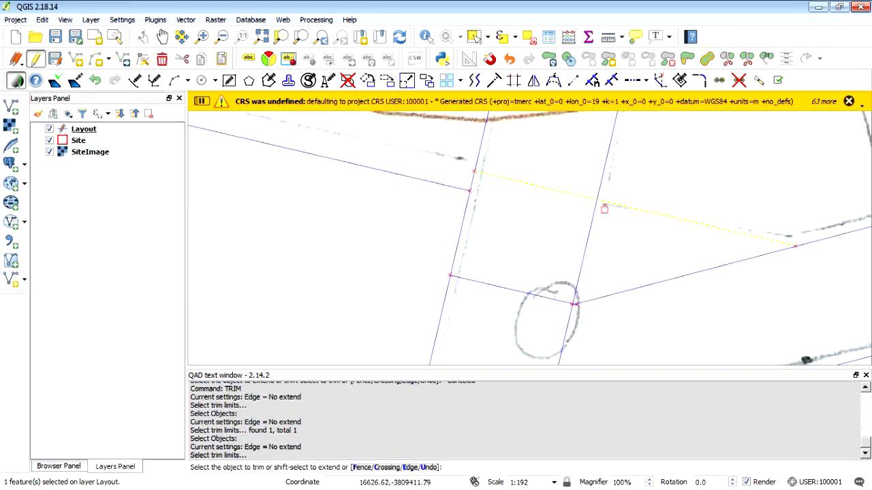
scroll(552, 201, down, 3)
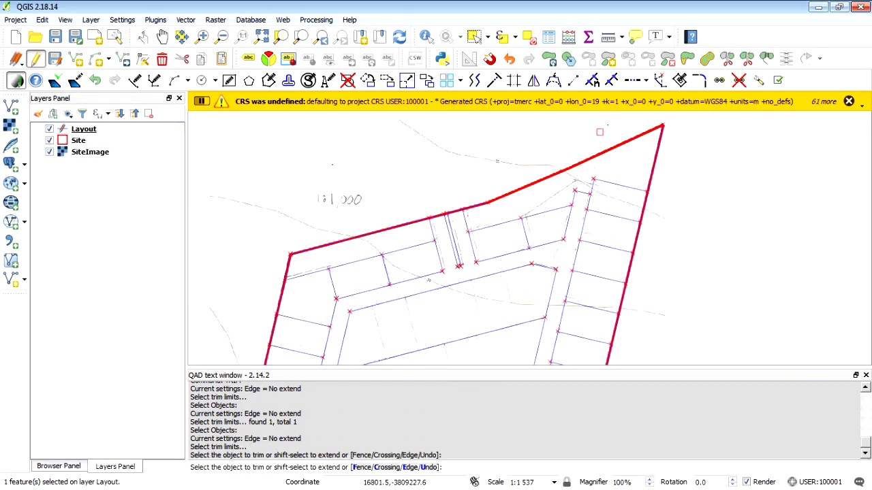
- Split the western road's inner line between the southwest splay and the central block's old southwest corner
scroll(599, 132, up, 3)
click(475, 37)
click(559, 166)
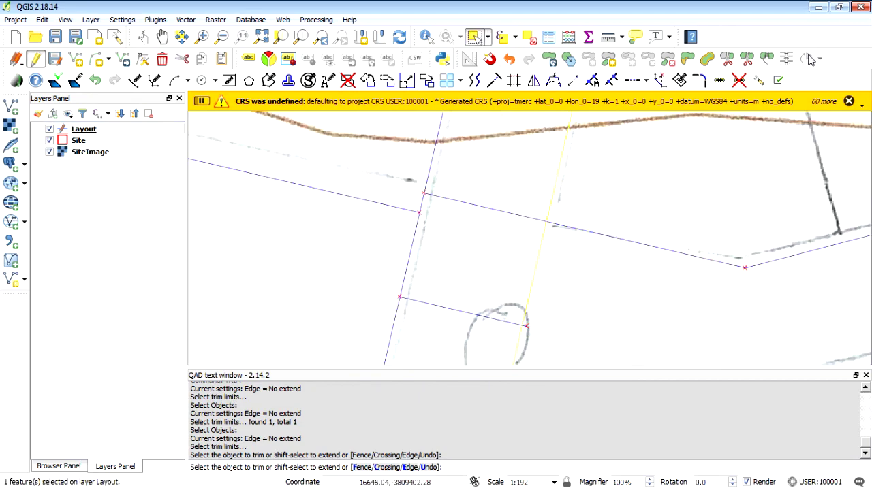
click(728, 59)
click(613, 298)
click(481, 272)
right_click(481, 271)
- Trim the western road's inner line south of the splay and the splay line's part across the road
click(513, 80)
scroll(649, 178, down, 2)
scroll(618, 241, up, 2)
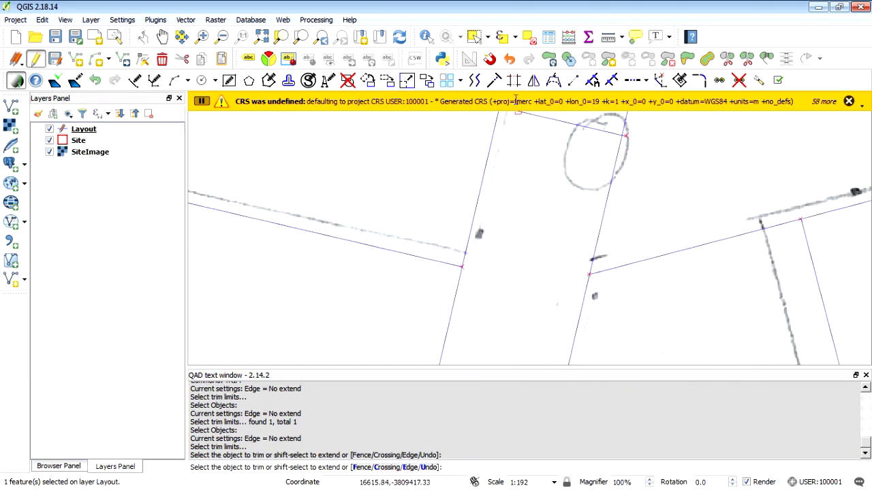
right_click(631, 222)
click(672, 229)
right_click(674, 230)
click(703, 239)
click(671, 255)
click(606, 214)
right_click(663, 236)
click(692, 245)
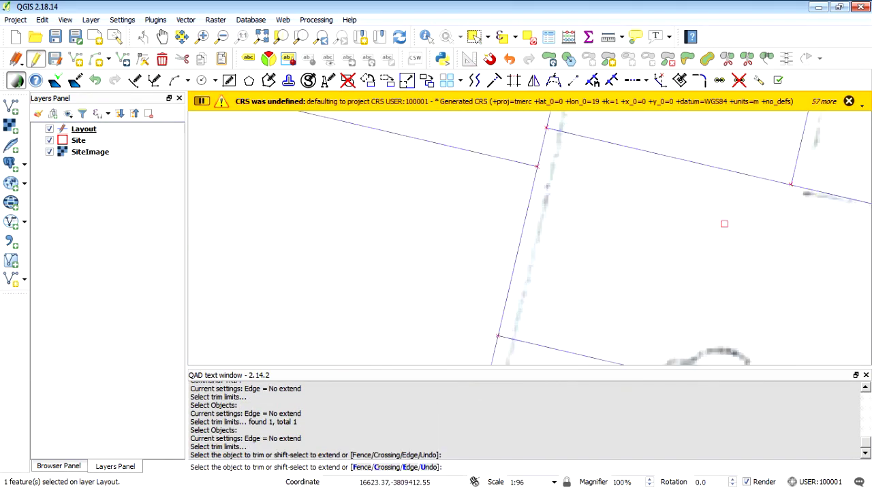
- Delete the construction line across the western road and save the Layout layer's edits
scroll(636, 287, down, 1)
click(637, 286)
key(Delete)
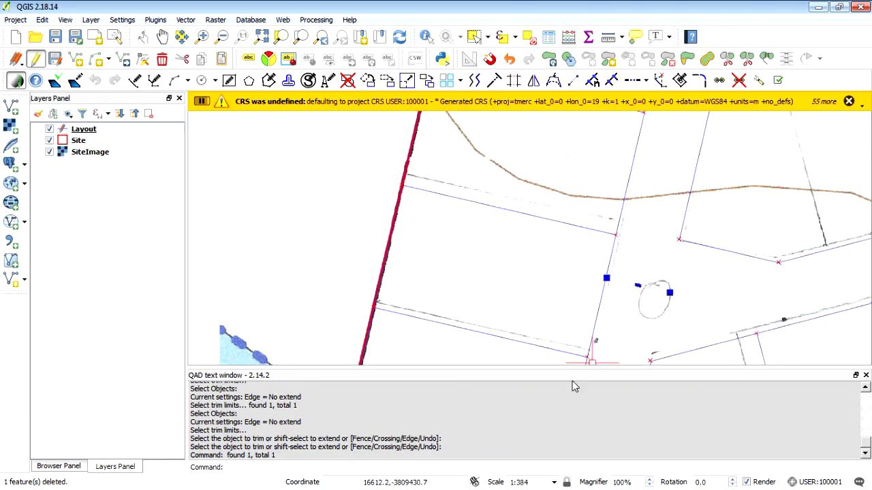
scroll(472, 281, down, 3)
click(55, 62)
- Hide the SiteImage and Site layers to inspect the layout lines, and show both layers again
scroll(558, 252, up, 1)
scroll(418, 275, down, 1)
scroll(420, 308, up, 1)
scroll(420, 307, down, 1)
scroll(611, 169, up, 1)
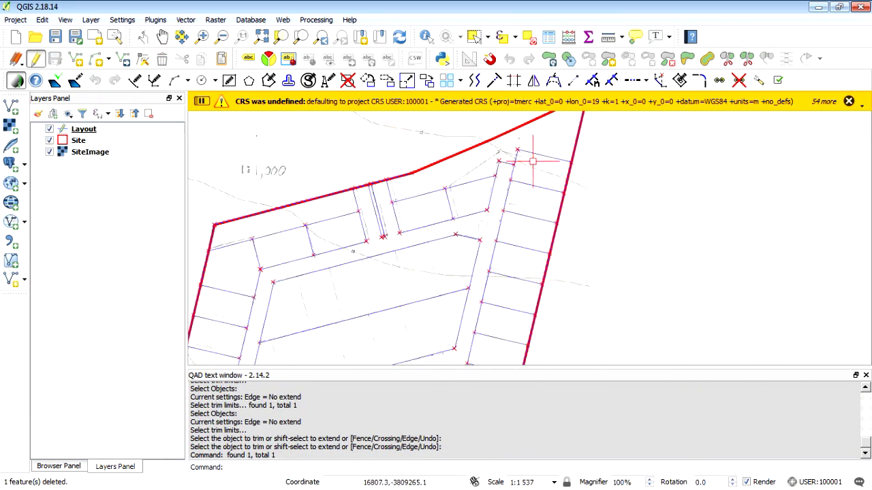
scroll(700, 223, down, 1)
click(49, 152)
click(49, 140)
scroll(590, 191, up, 2)
scroll(641, 184, down, 1)
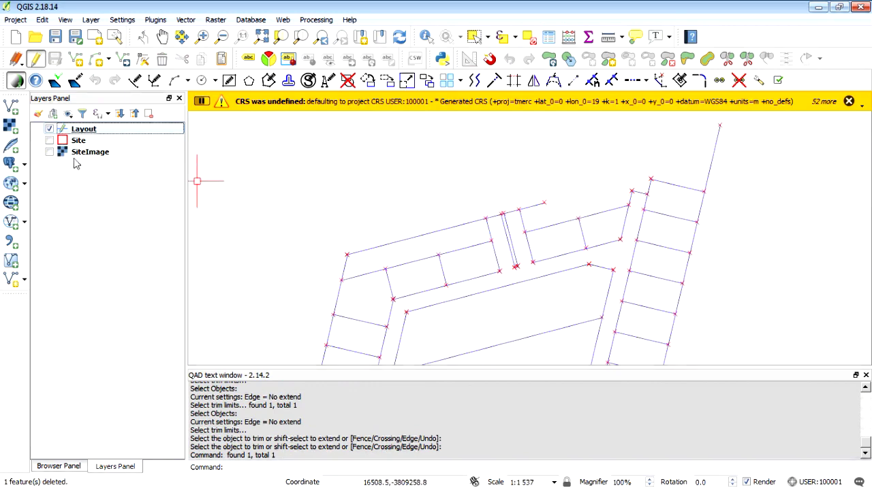
click(49, 152)
click(49, 140)
- Add the missing northern boundary line along the site outline from the existing line's end to the northeast apex
scroll(561, 209, up, 1)
click(37, 60)
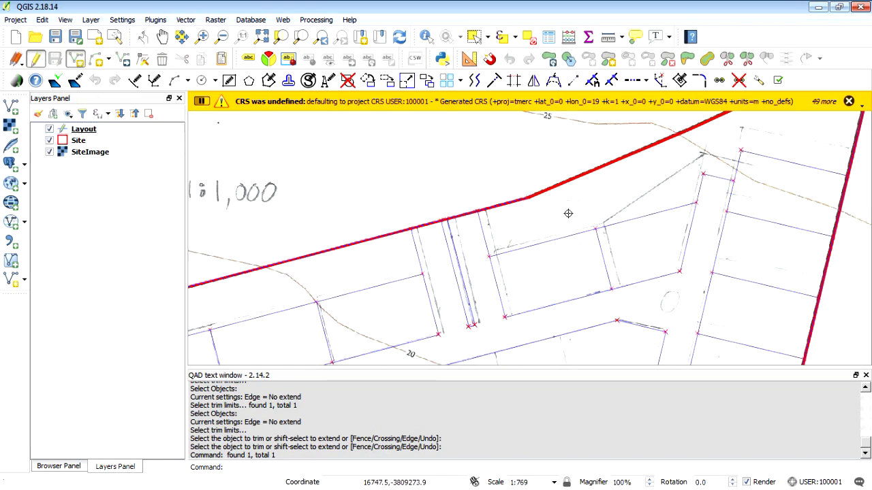
scroll(568, 213, down, 1)
scroll(713, 133, up, 1)
right_click(733, 123)
key(Return)
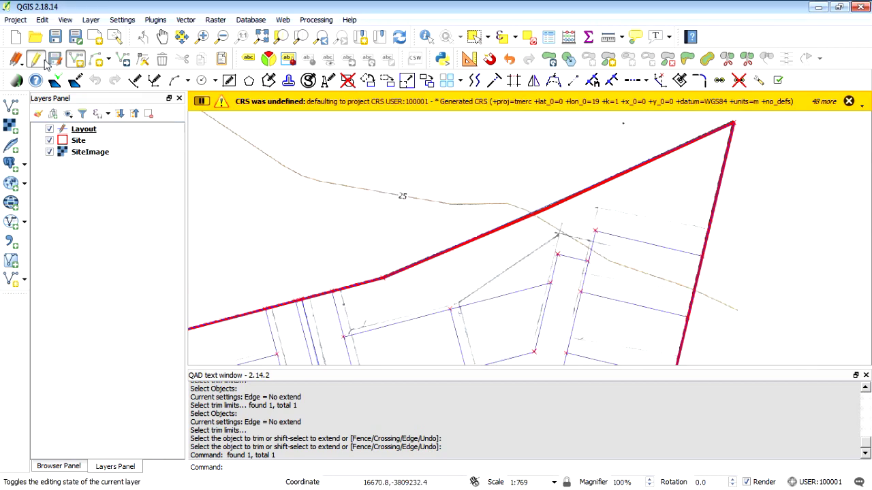
- Hide the Site and SiteImage layers and examine the layout lines on their own
click(50, 141)
click(49, 152)
scroll(625, 198, down, 2)
scroll(551, 221, up, 3)
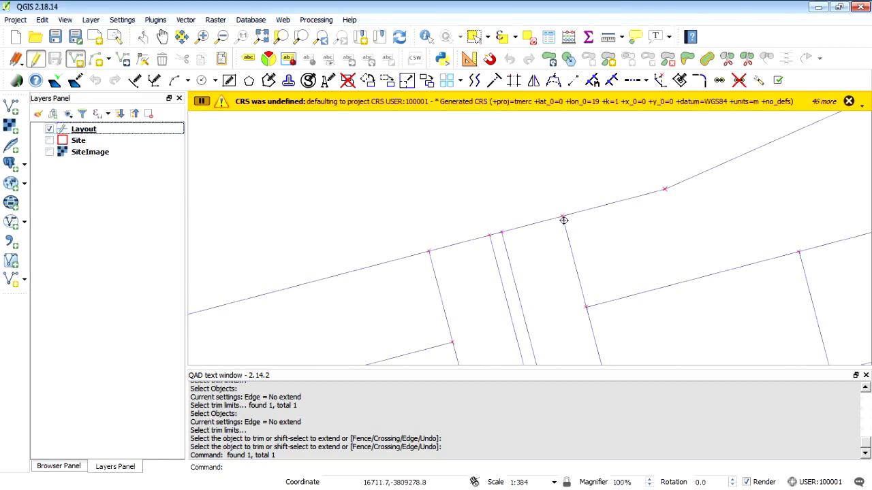
scroll(548, 149, down, 2)
scroll(521, 253, up, 1)
scroll(538, 215, down, 1)
scroll(535, 210, up, 1)
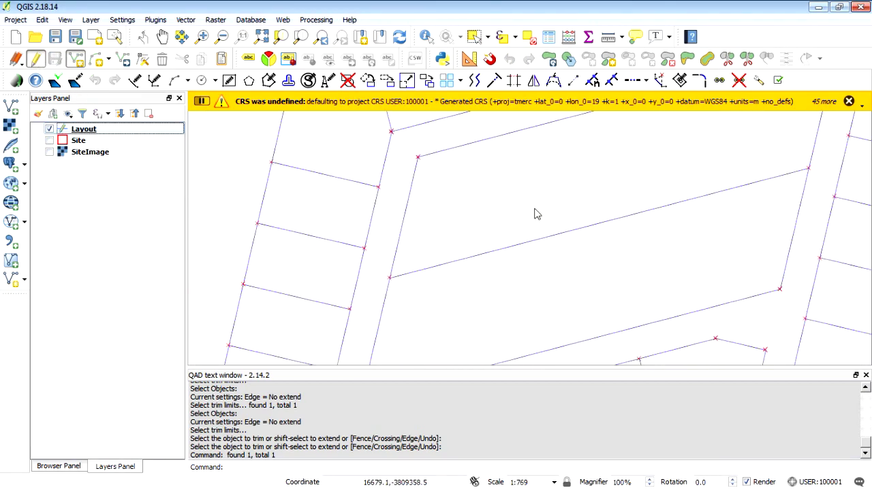
scroll(535, 211, down, 1)
- Show the SiteImage layer and draw a lot line from below the central block's middle line, perpendicular to its northern boundary
click(49, 152)
scroll(472, 216, up, 1)
scroll(460, 259, down, 1)
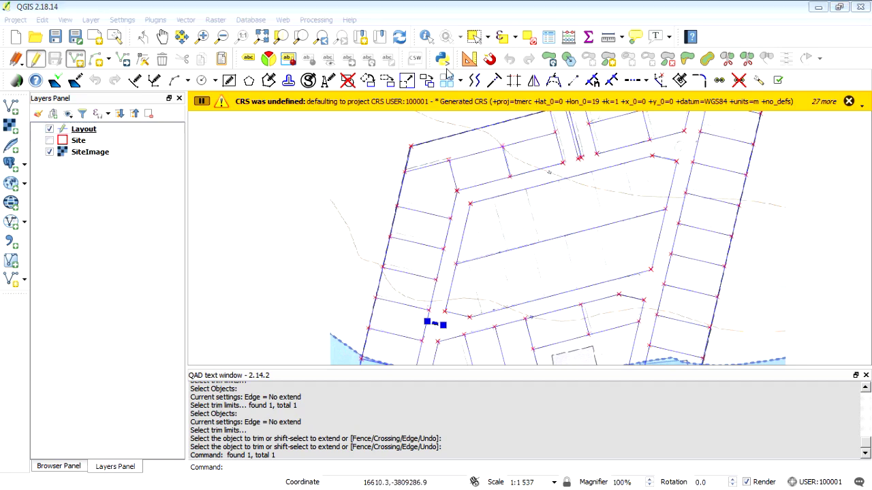
scroll(522, 231, up, 1)
click(134, 81)
click(514, 309)
click(475, 161)
right_click(571, 247)
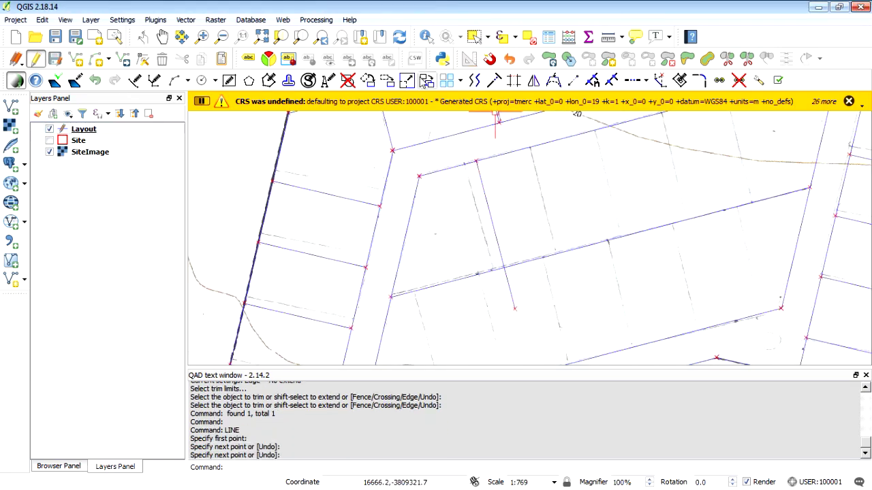
- Move the new lot line west towards the central block's first dashed lot line in the site image
click(387, 80)
click(493, 224)
right_click(503, 218)
click(520, 206)
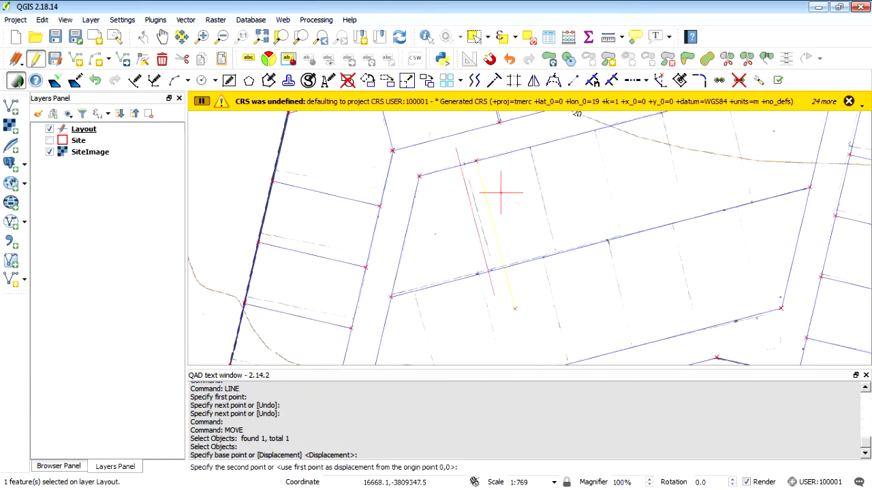
click(509, 204)
scroll(510, 208, down, 1)
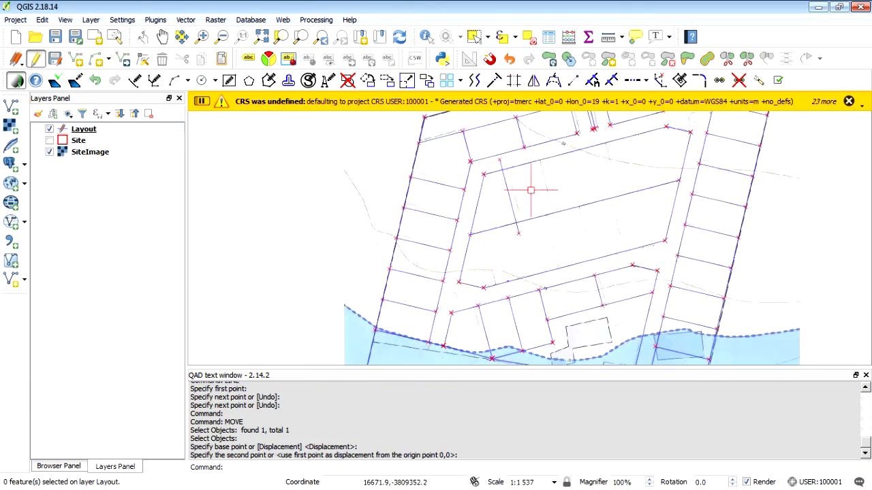
scroll(520, 190, up, 1)
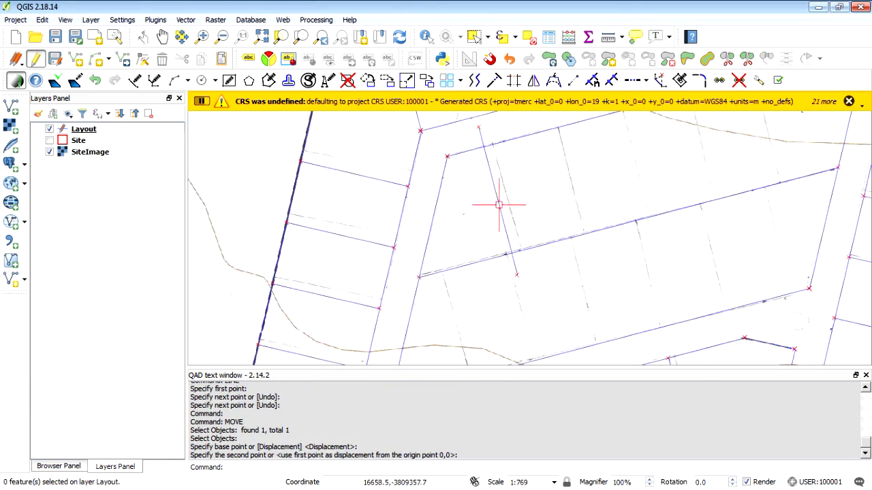
- Move the lot line slightly east, closer to the dashed lot line where it meets the middle line
click(388, 80)
click(501, 207)
right_click(500, 207)
click(470, 224)
click(477, 229)
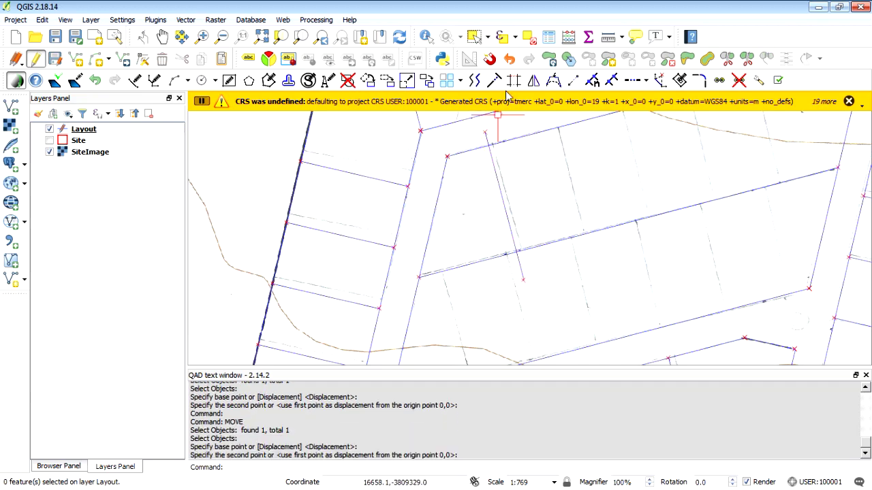
- Extend the central block's new lot line southwards to the block's southern boundary
click(494, 80)
click(597, 346)
right_click(595, 344)
click(519, 267)
- Offset the extended lot line 20 m to the west
click(474, 80)
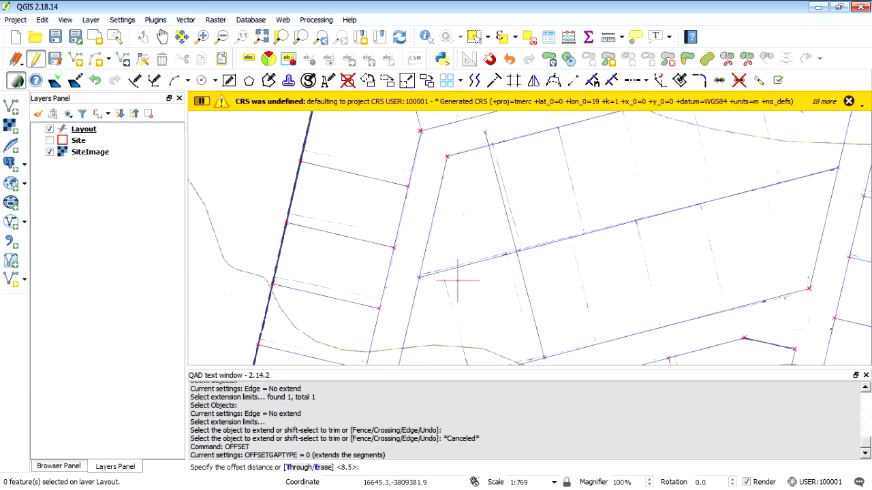
key(Return)
click(528, 293)
click(528, 293)
right_click(529, 294)
click(580, 304)
- Offset the original lot line 20 m east, and offset the resulting line another 20 m east
right_click(534, 259)
click(567, 268)
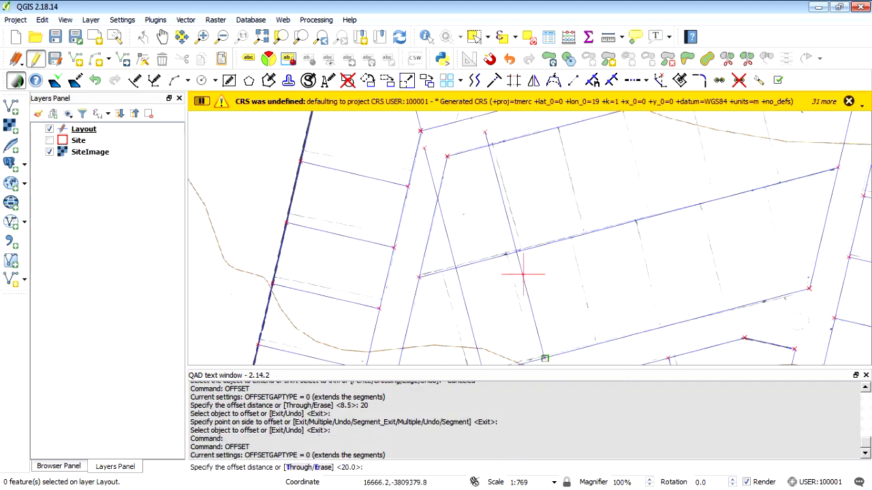
key(Return)
click(591, 269)
right_click(616, 271)
click(647, 278)
key(Return)
click(591, 283)
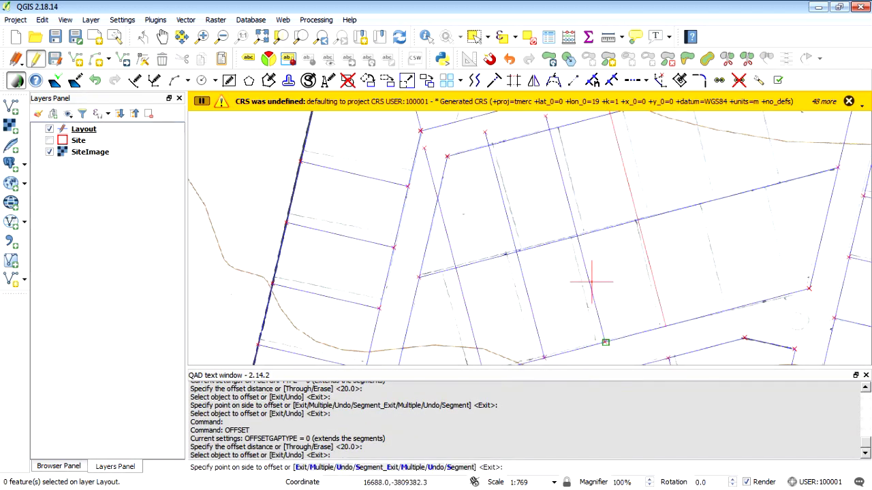
click(711, 242)
right_click(694, 251)
click(732, 256)
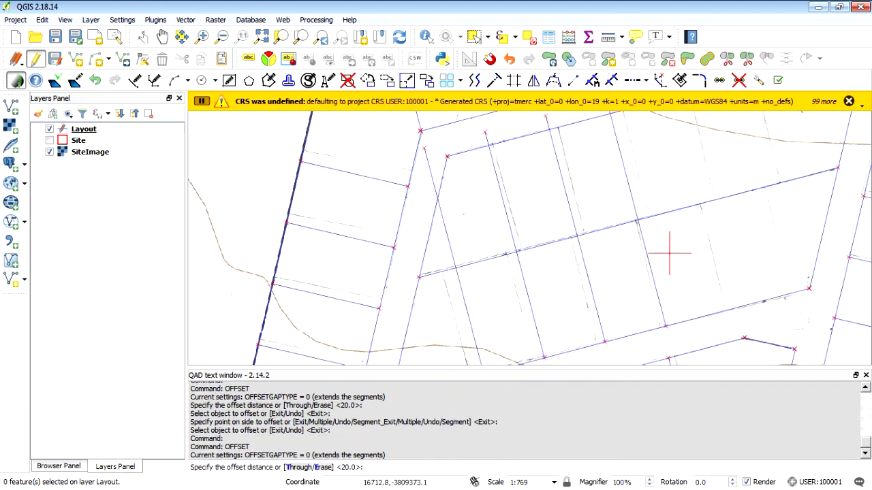
- Add two more lot lines by 20 m offsets towards the central block's eastern end
key(Return)
click(650, 251)
click(748, 237)
scroll(573, 272, down, 1)
scroll(671, 219, up, 1)
right_click(634, 273)
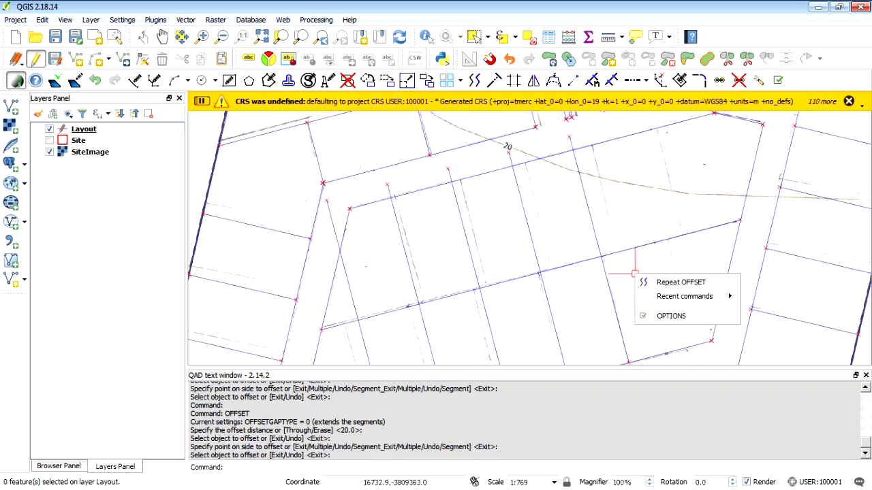
click(664, 282)
right_click(637, 277)
click(671, 285)
click(606, 276)
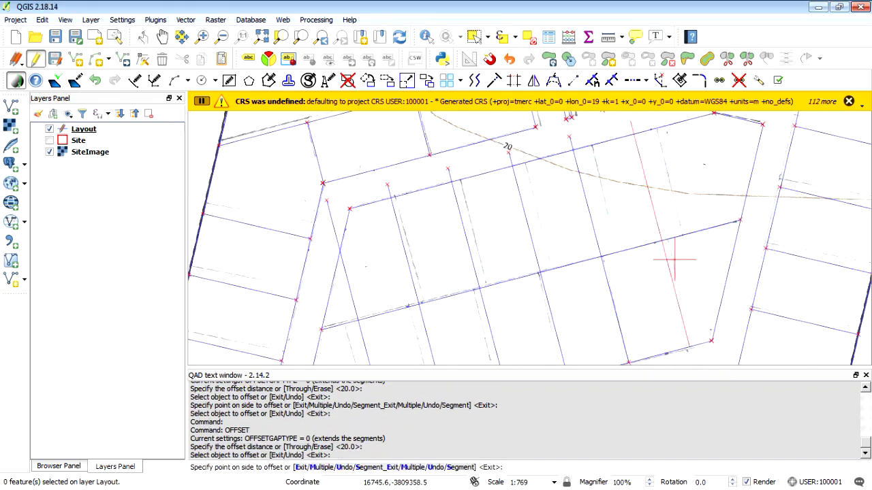
click(685, 254)
right_click(686, 253)
click(725, 262)
- Trim the westernmost lot line above the central block's middle line
scroll(650, 266, down, 2)
scroll(712, 293, up, 1)
click(514, 80)
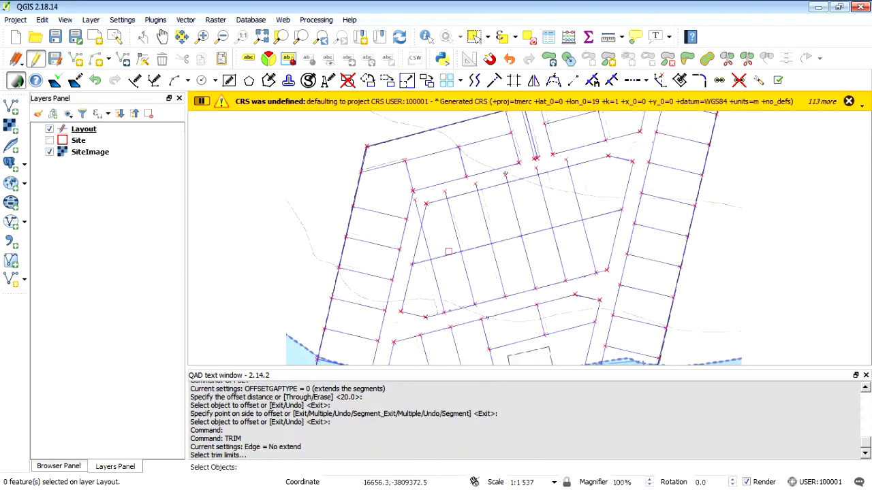
click(447, 252)
right_click(446, 250)
right_click(439, 219)
- Trim the five remaining lot lines where they project past the central block's northern boundary
click(461, 193)
right_click(462, 191)
click(445, 194)
click(477, 185)
click(506, 178)
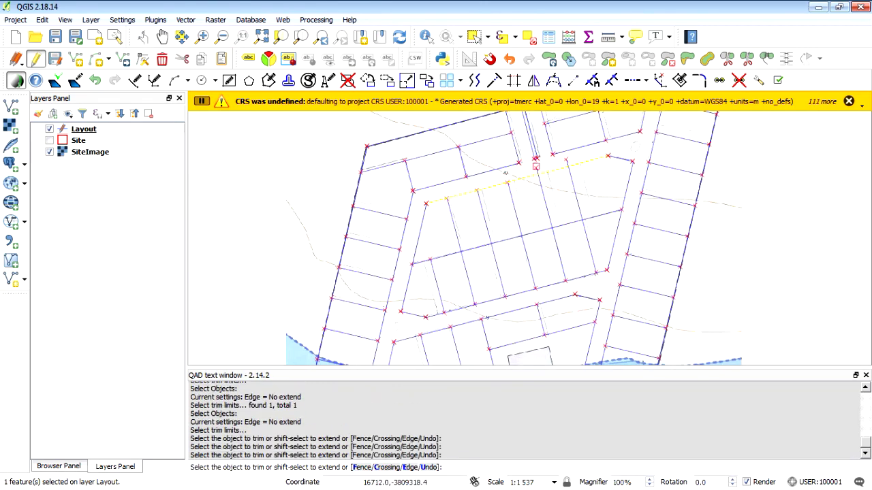
click(536, 169)
click(567, 162)
scroll(599, 235, up, 1)
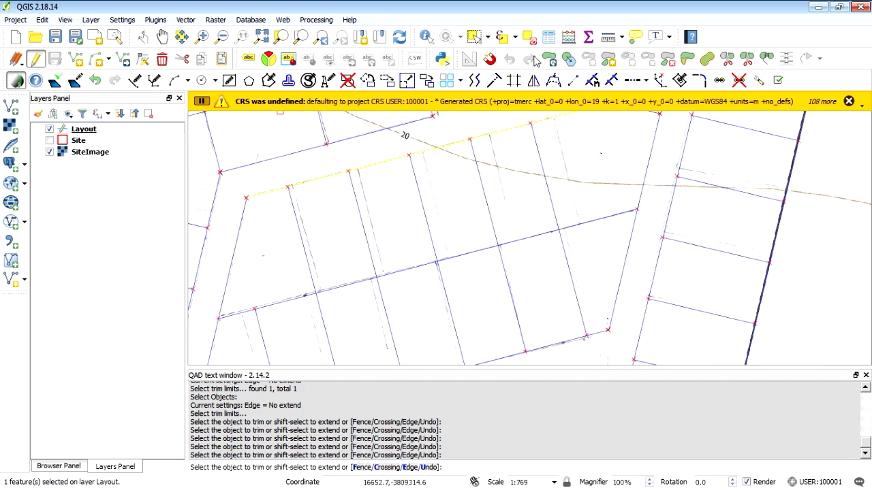
- Open the line measuring tool, check its available length units keeping meters, and close it
click(606, 36)
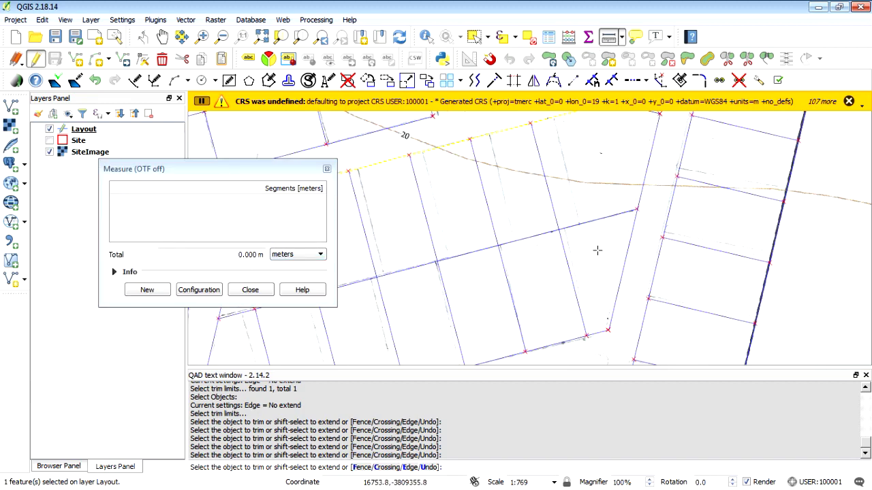
drag(266, 169, 366, 151)
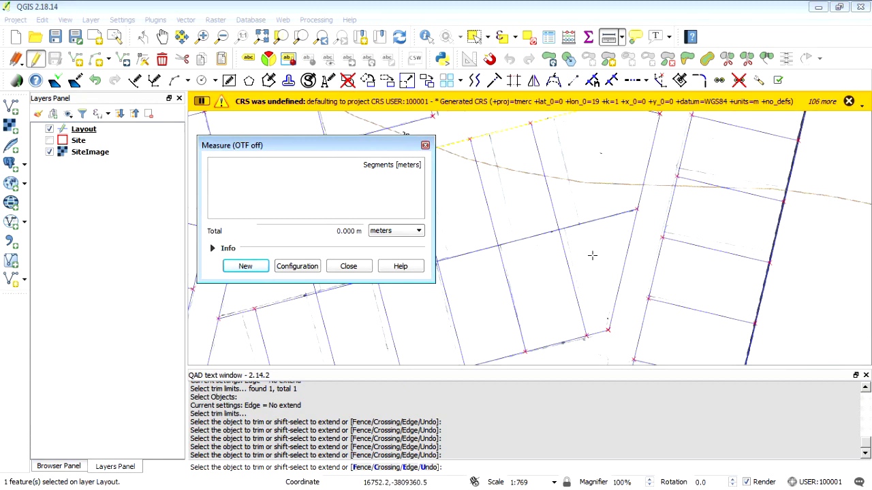
click(412, 233)
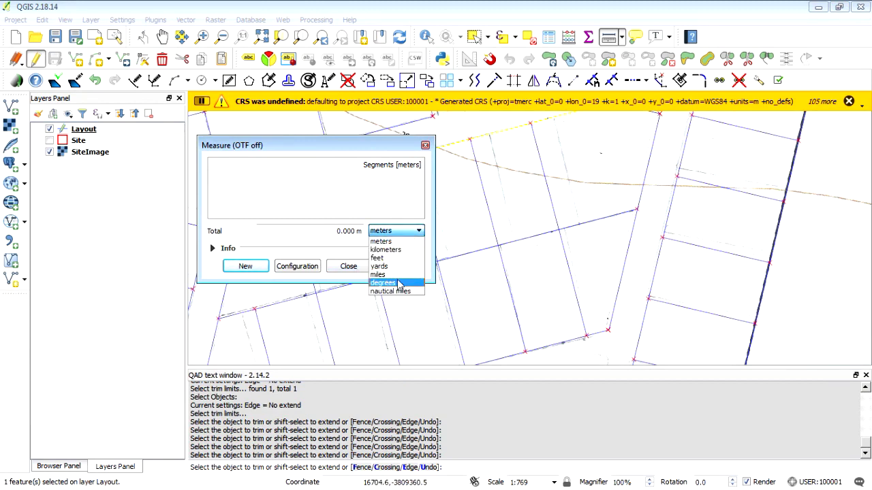
click(402, 243)
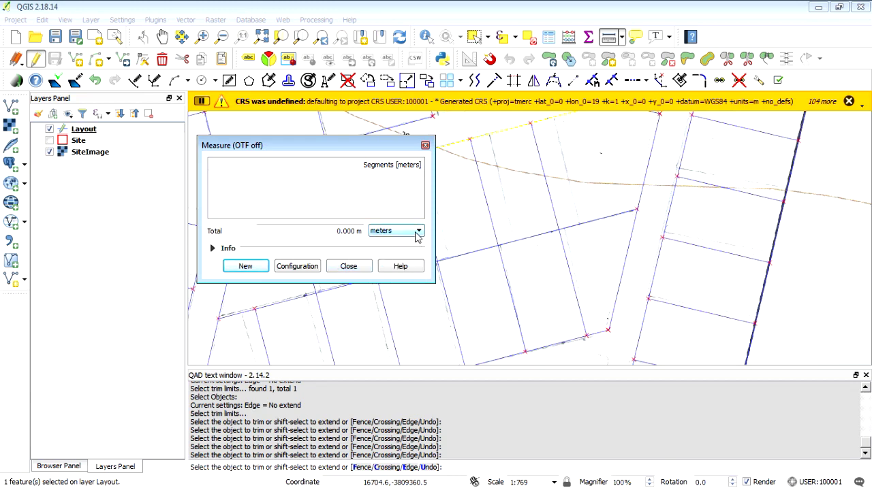
click(425, 145)
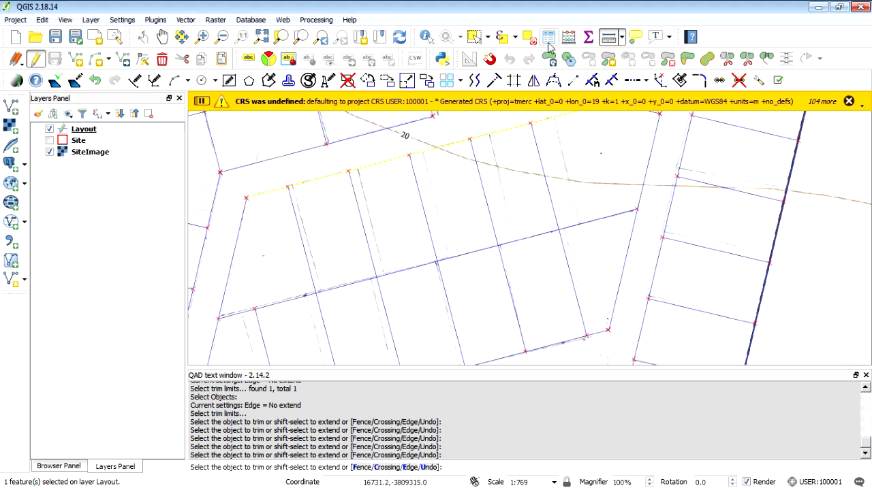
- Measure the area of the central block's southeastern lot in square meters
click(624, 37)
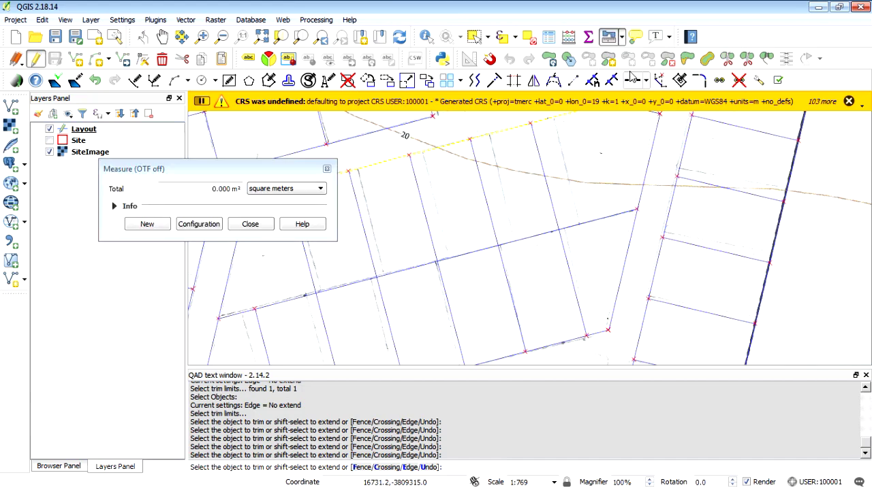
click(635, 70)
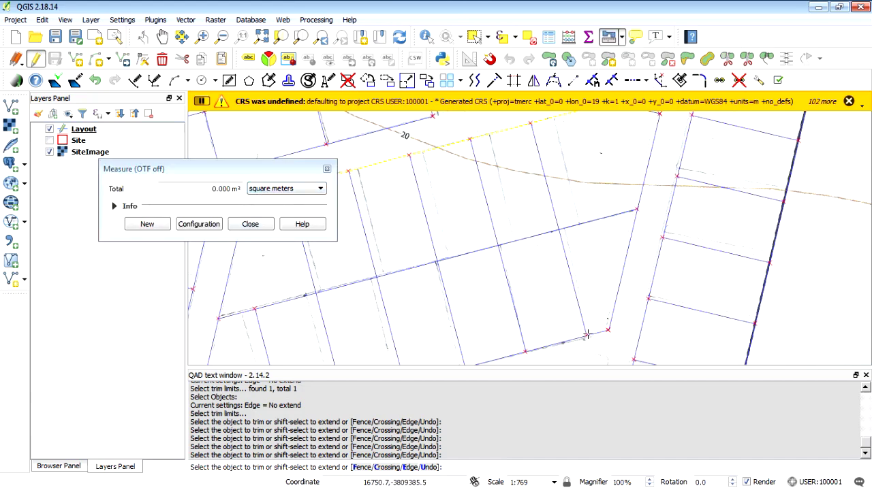
click(556, 232)
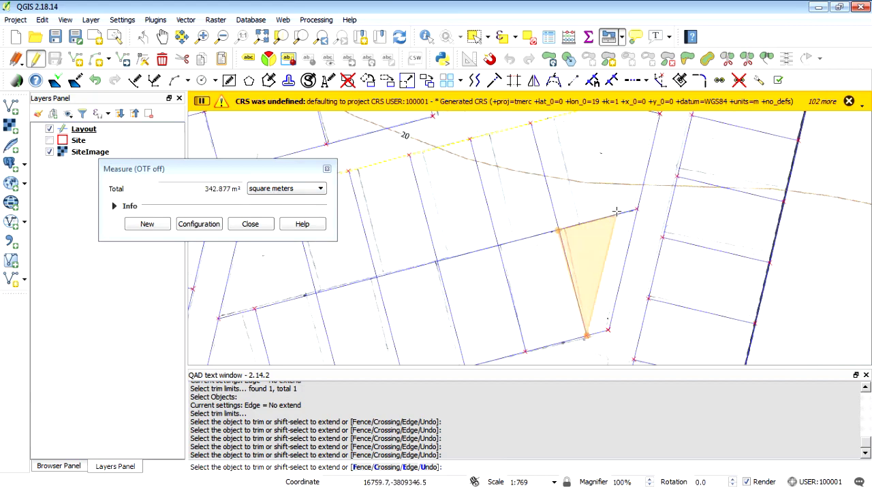
click(637, 208)
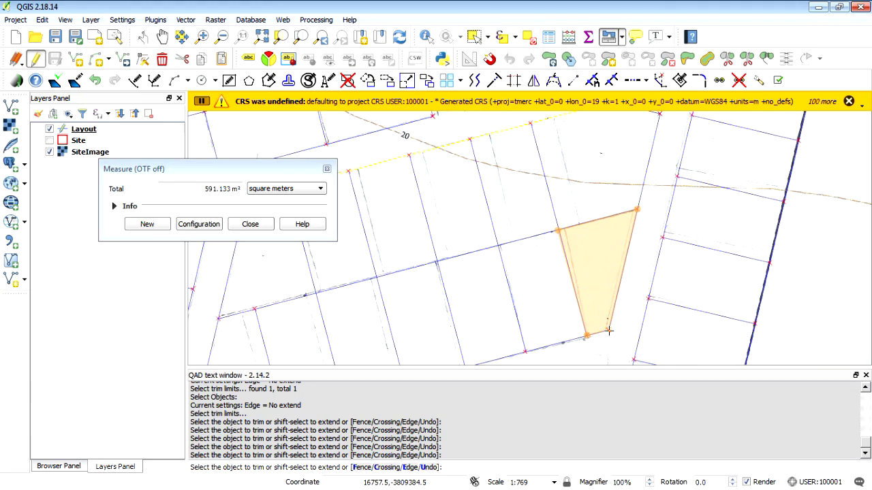
click(327, 169)
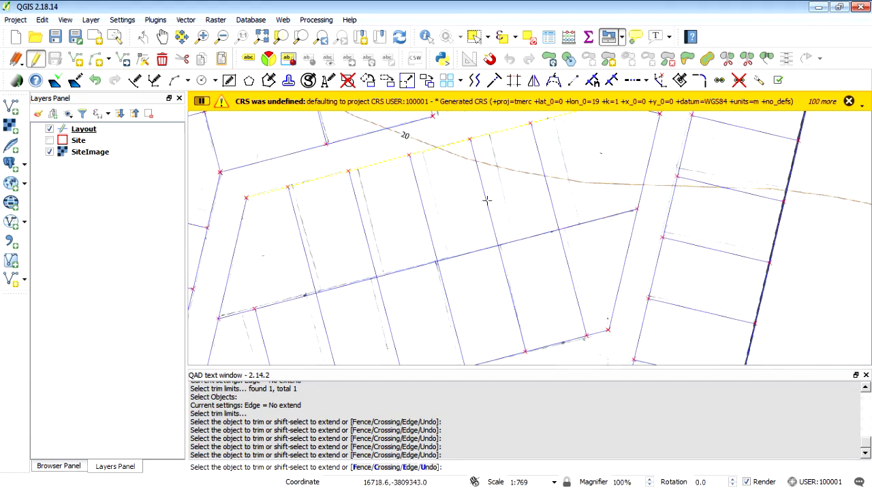
- Review the whole subdivided layout and examine the southern blocks around the buildings and the dashed 10 contour
scroll(488, 206, down, 1)
scroll(622, 211, down, 1)
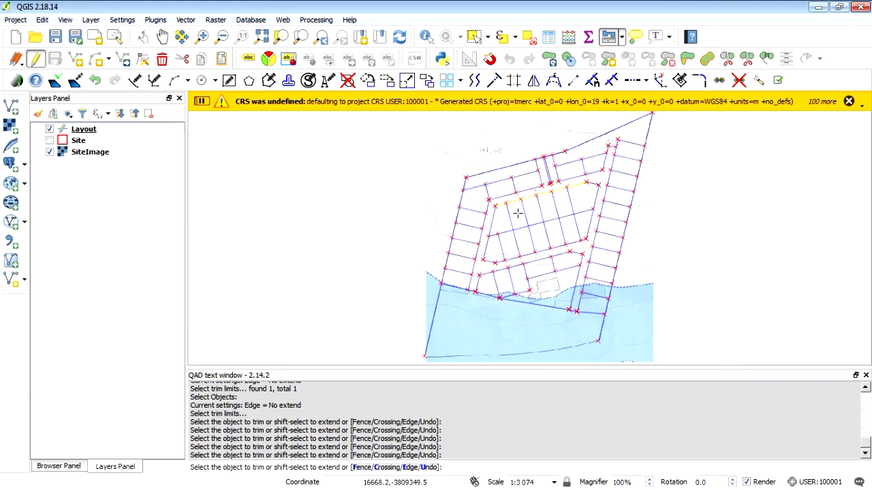
scroll(595, 203, up, 1)
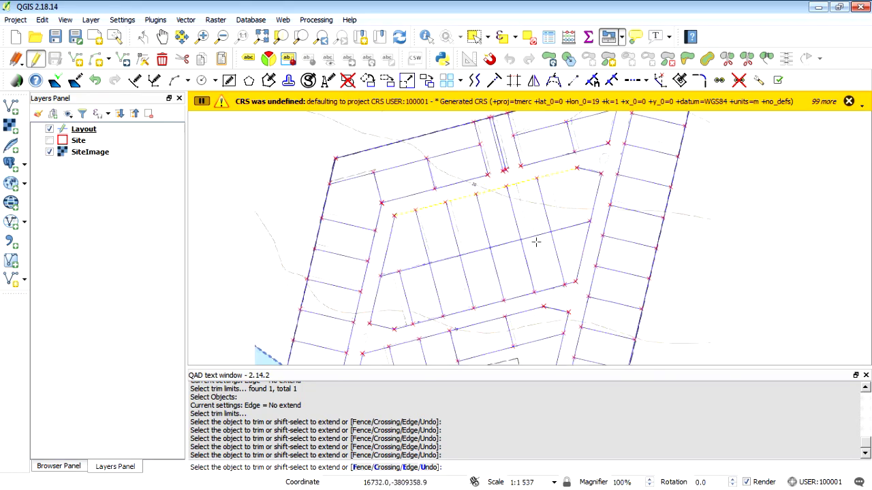
scroll(669, 197, down, 2)
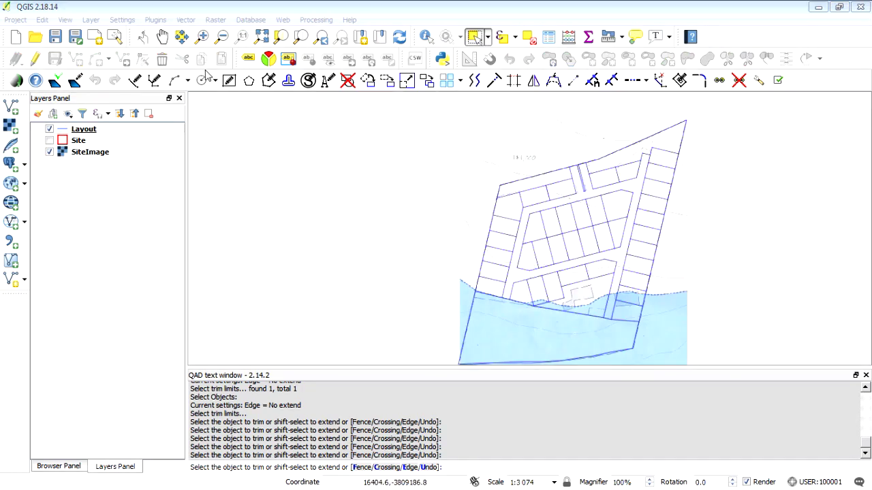
click(163, 37)
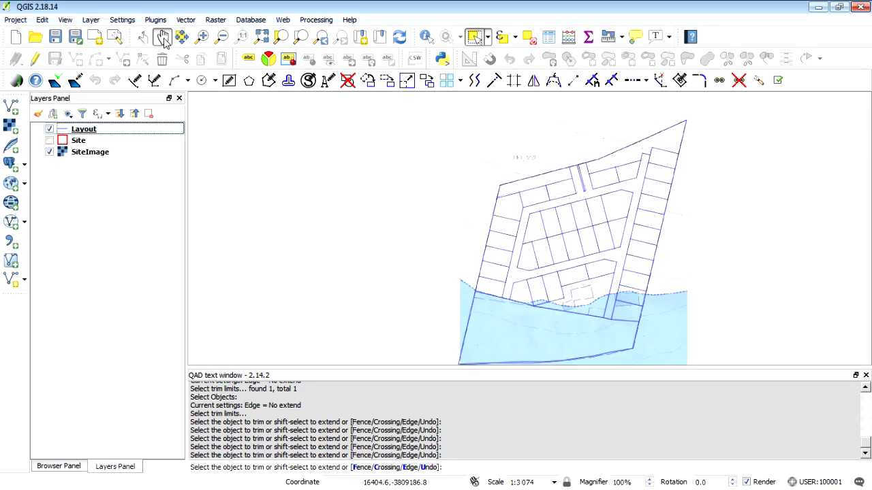
drag(429, 241, 431, 224)
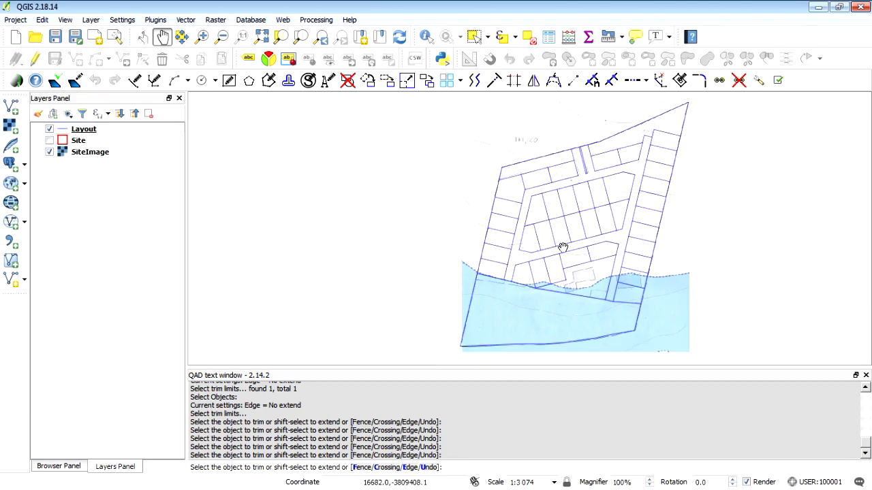
scroll(528, 246, up, 1)
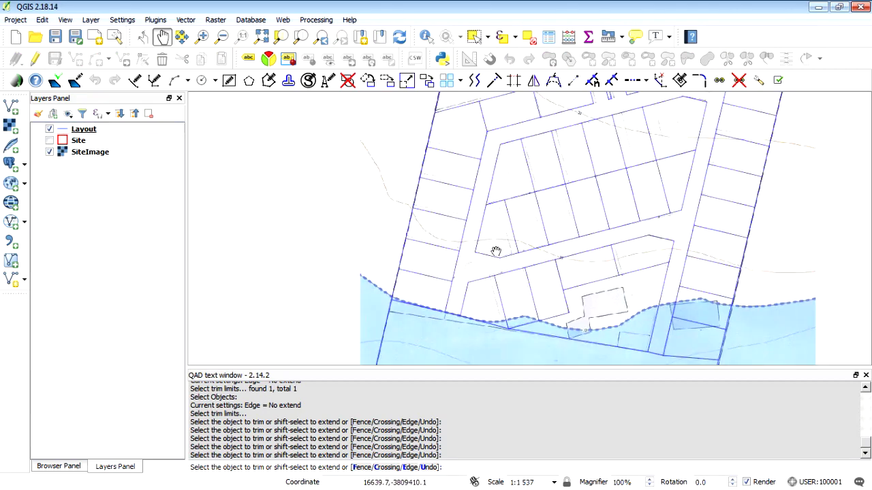
scroll(496, 252, down, 1)
scroll(560, 297, up, 1)
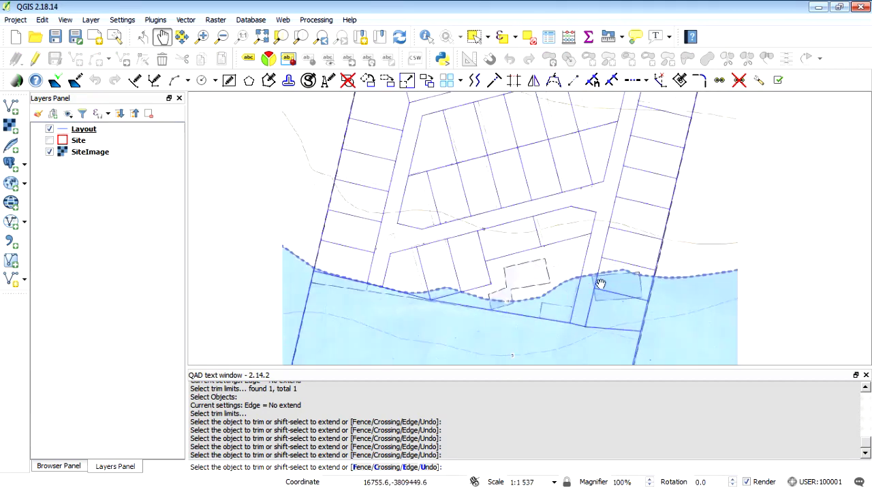
scroll(600, 285, up, 2)
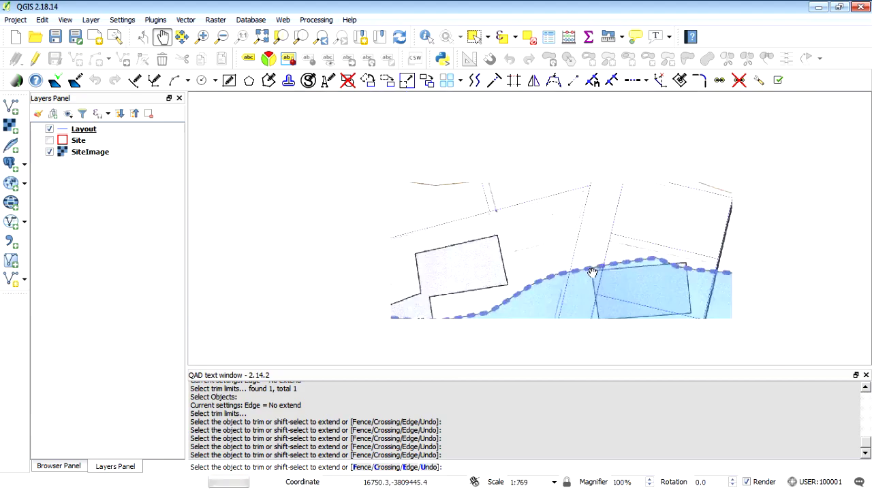
scroll(587, 270, down, 2)
scroll(587, 271, up, 1)
scroll(599, 240, up, 1)
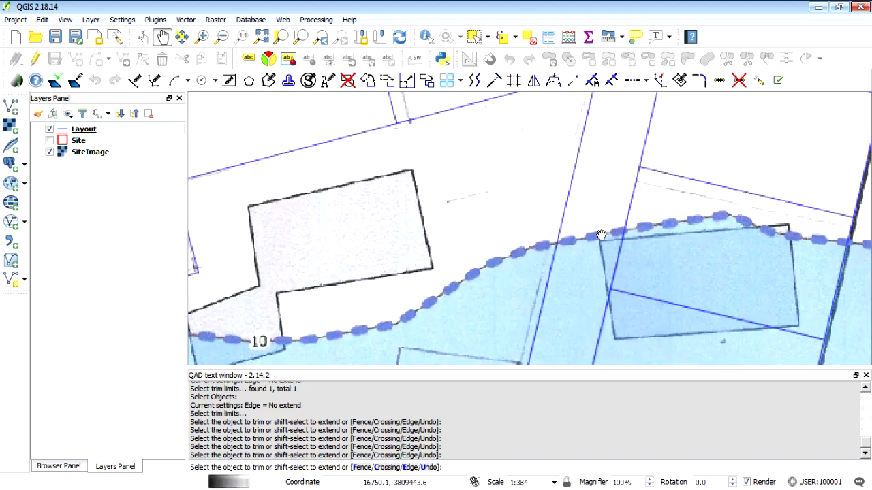
scroll(602, 239, down, 1)
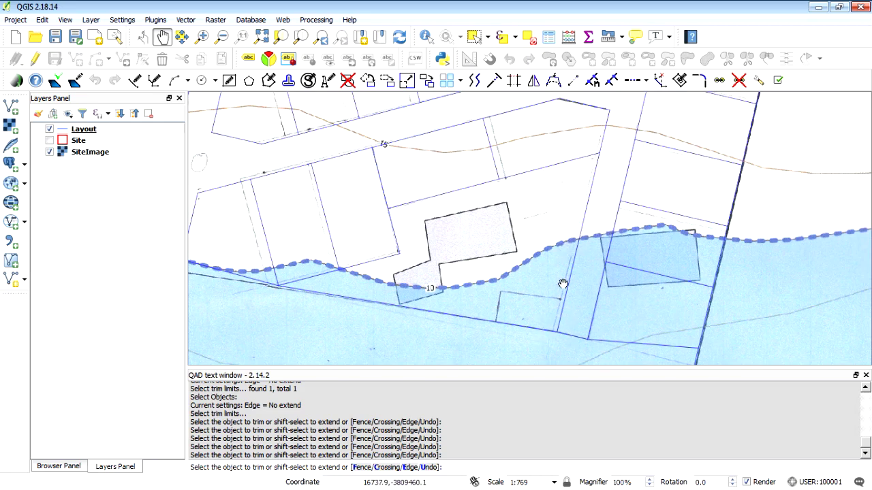
drag(554, 293, 576, 156)
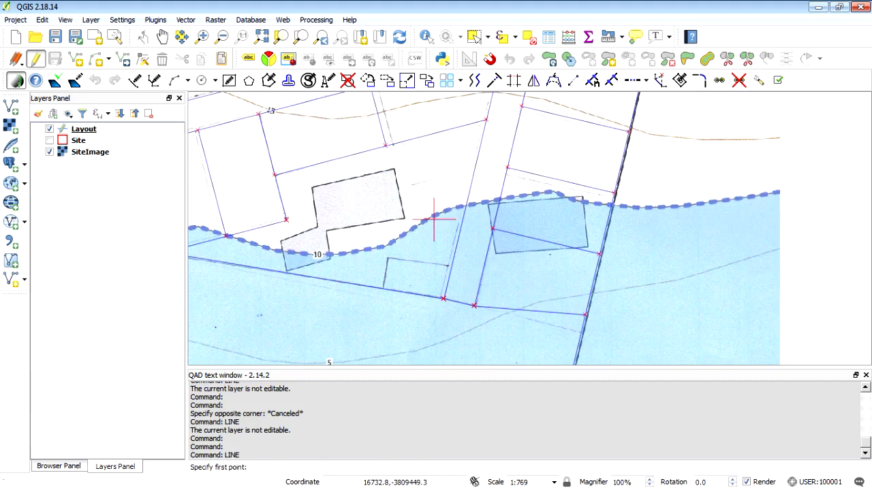
- Draw a slanted line across the eastern road where the dashed 10 contour crosses it
click(436, 220)
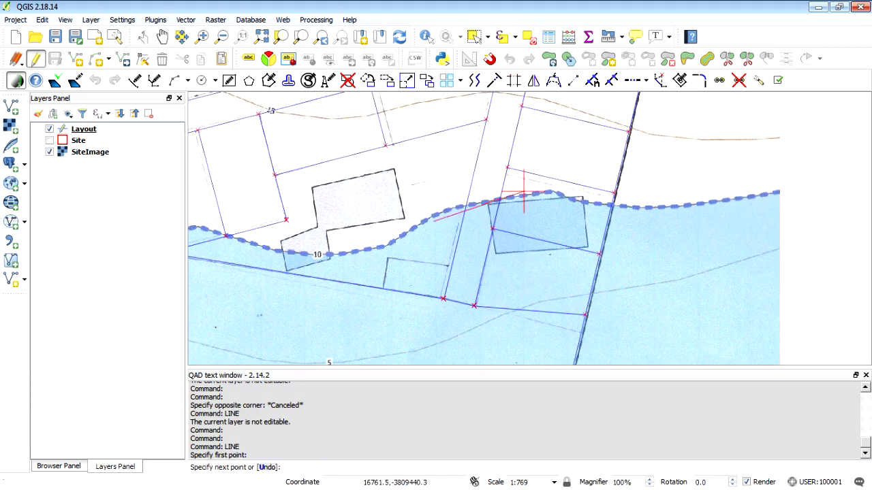
right_click(529, 190)
click(555, 196)
- Move the new line across the eastern road slightly north
click(387, 80)
click(470, 208)
right_click(472, 246)
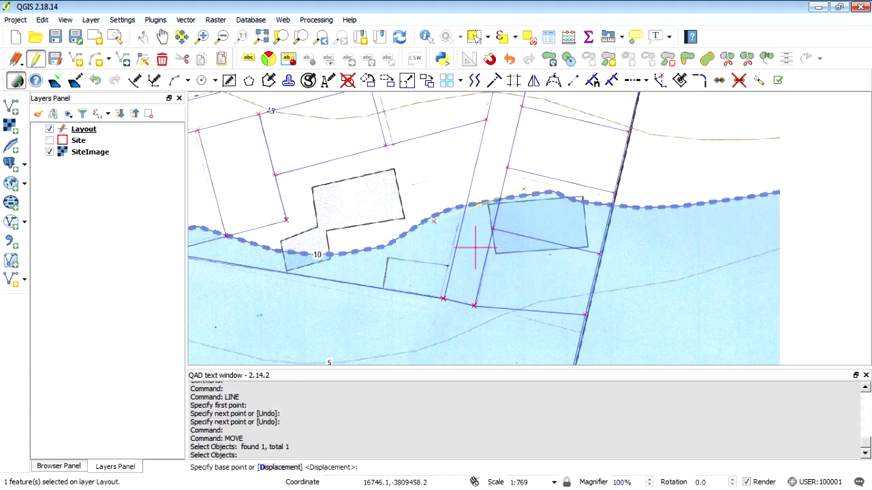
click(647, 314)
click(647, 307)
right_click(647, 308)
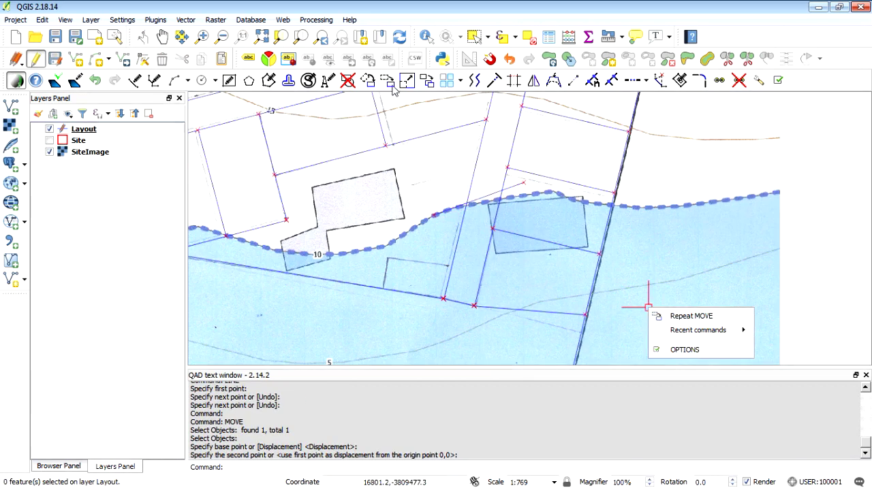
- Offset the line across the eastern road 10 m to the north
click(475, 81)
click(394, 467)
text(10)
key(Return)
click(492, 198)
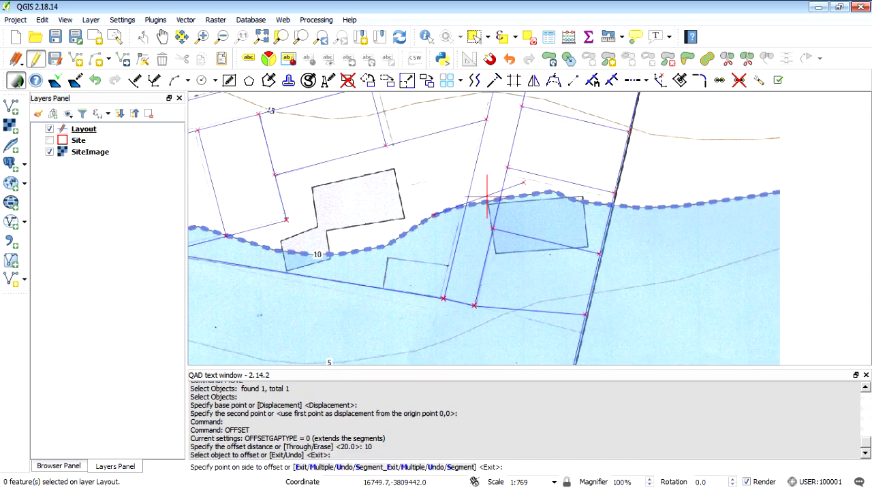
click(481, 174)
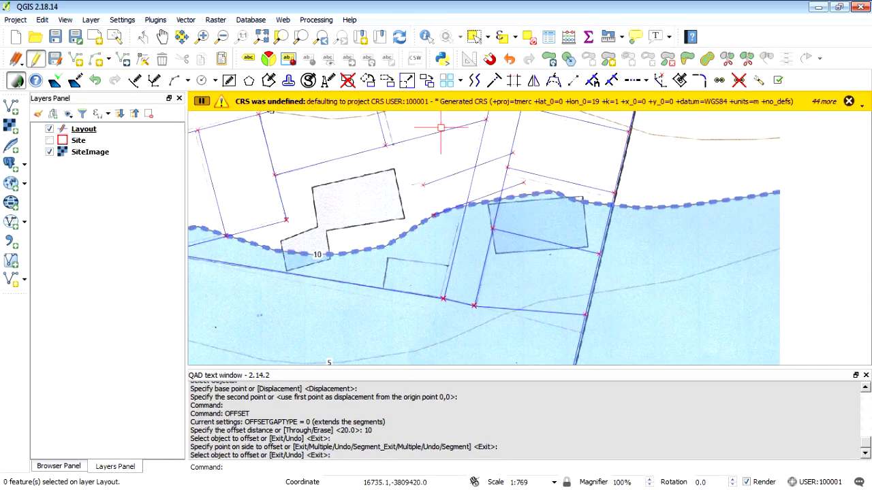
- Shift the southern parts of the eastern road's two side lines west and trim them where they meet the slanted lines
click(475, 36)
click(452, 236)
click(478, 285)
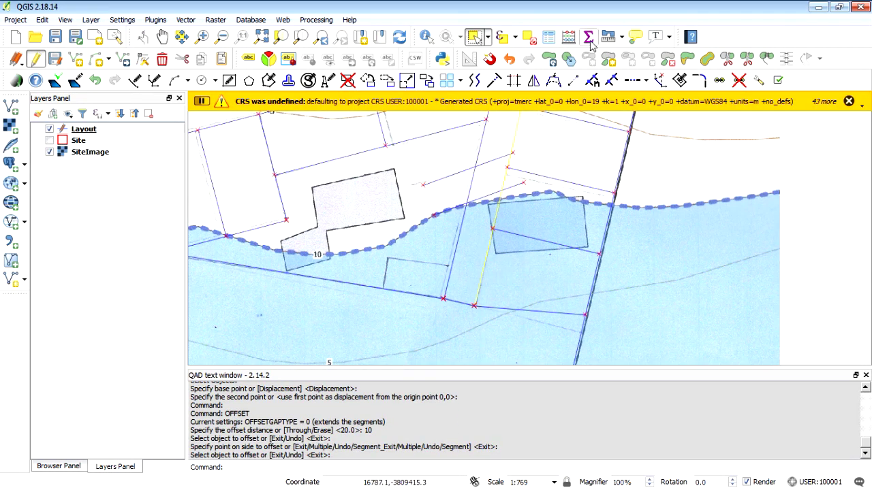
click(723, 64)
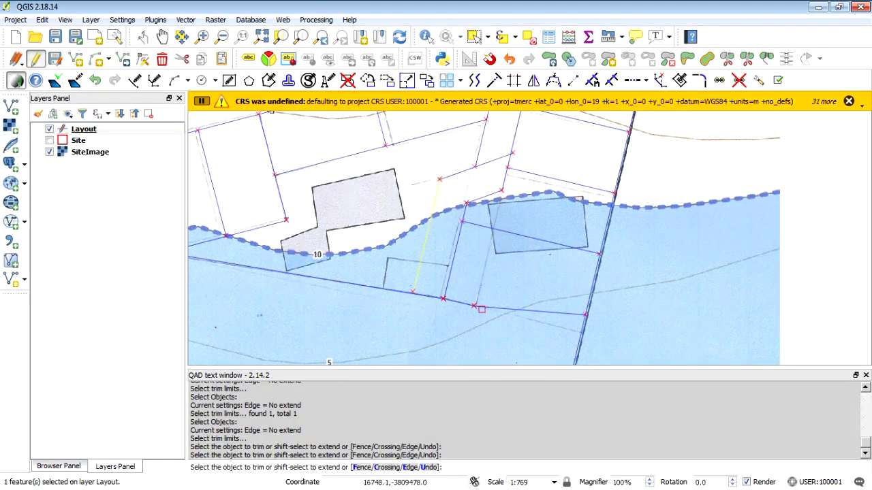
key(Escape)
- Delete the short boundary segment at the road's foot, stretch the adjoining southern boundary line to the road's corner and save the layer edits
click(465, 305)
key(Delete)
click(496, 308)
click(143, 59)
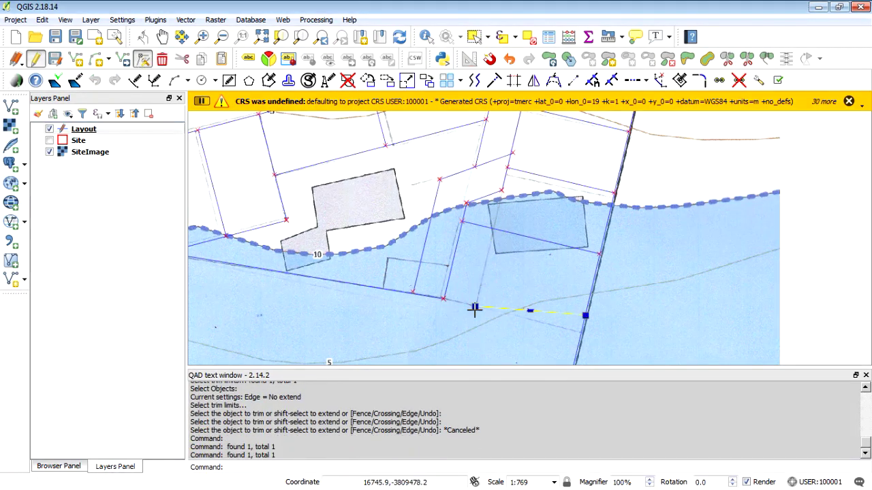
click(449, 300)
click(55, 59)
- Trim the upper slanted line where it crosses the eastern road, using the road's western side line as the limit
click(162, 38)
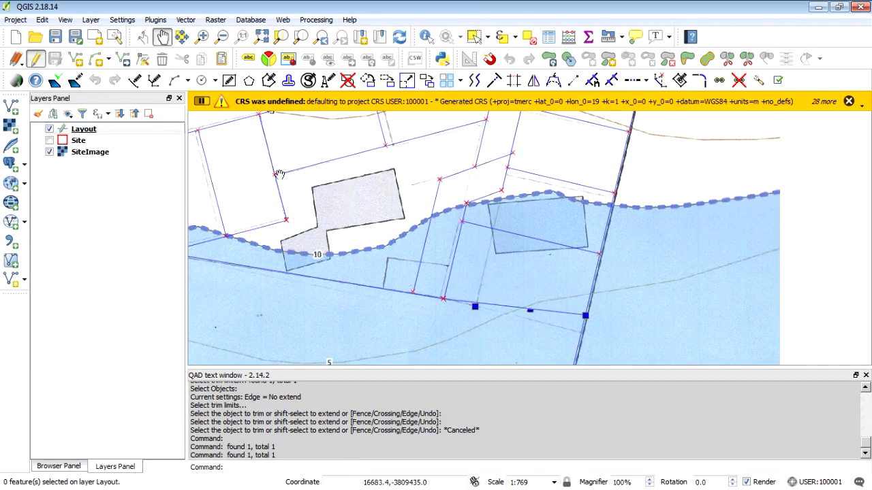
drag(393, 218, 496, 192)
scroll(452, 156, up, 1)
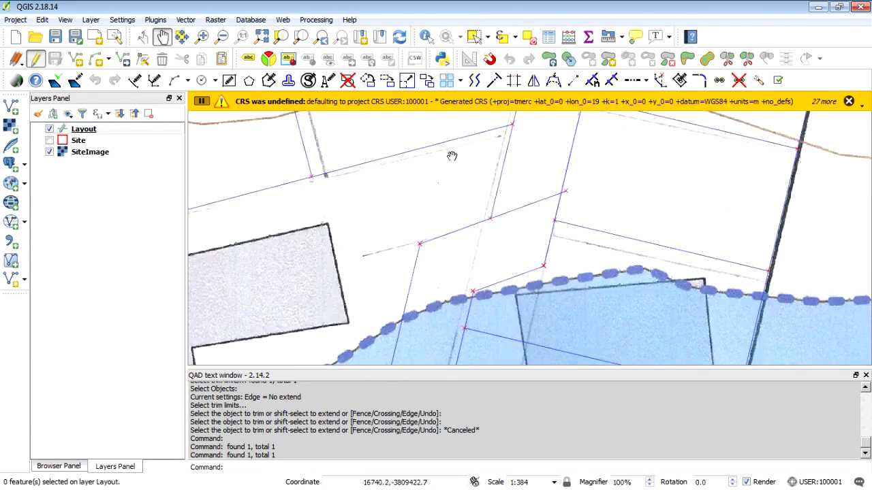
click(513, 81)
click(508, 141)
right_click(508, 146)
click(521, 207)
scroll(546, 264, down, 2)
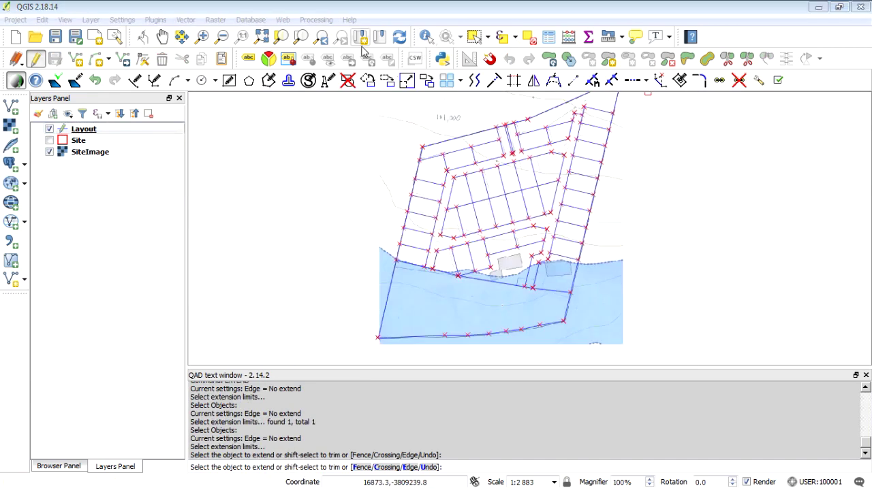
- Stop editing the Layout layer and hide the SiteImage layer so only the drawn layout is displayed
click(162, 36)
drag(532, 171, 522, 185)
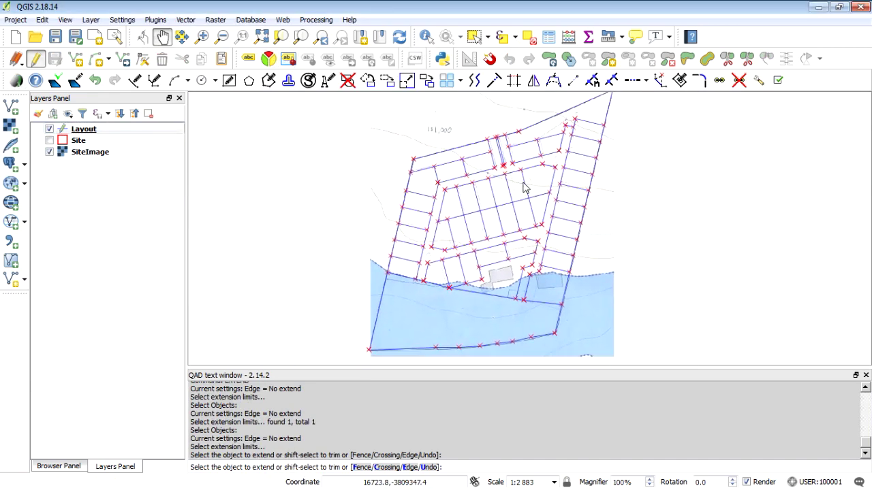
click(36, 60)
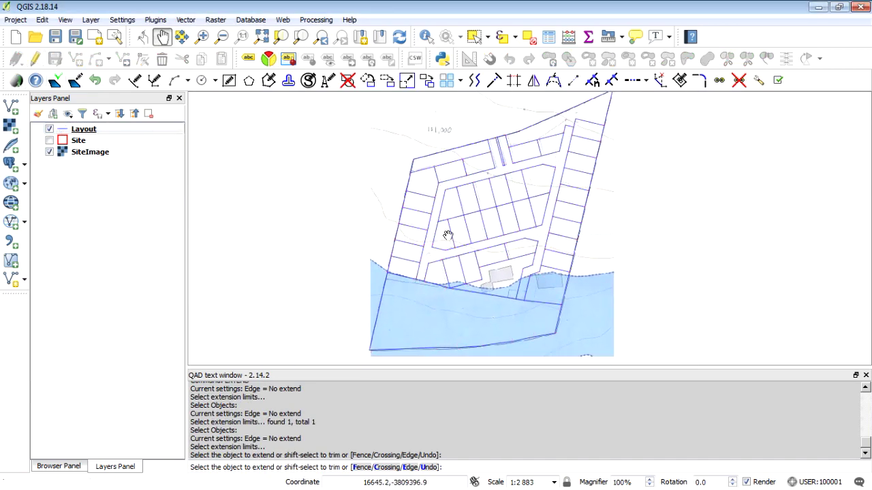
click(49, 152)
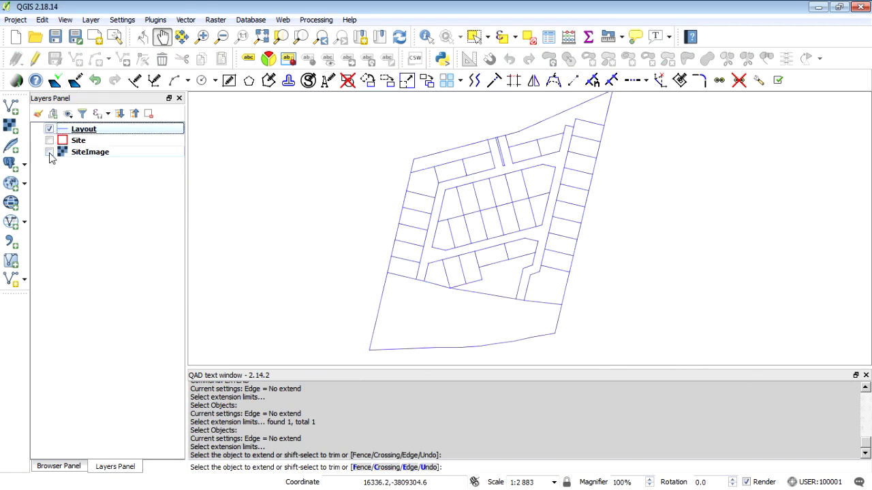